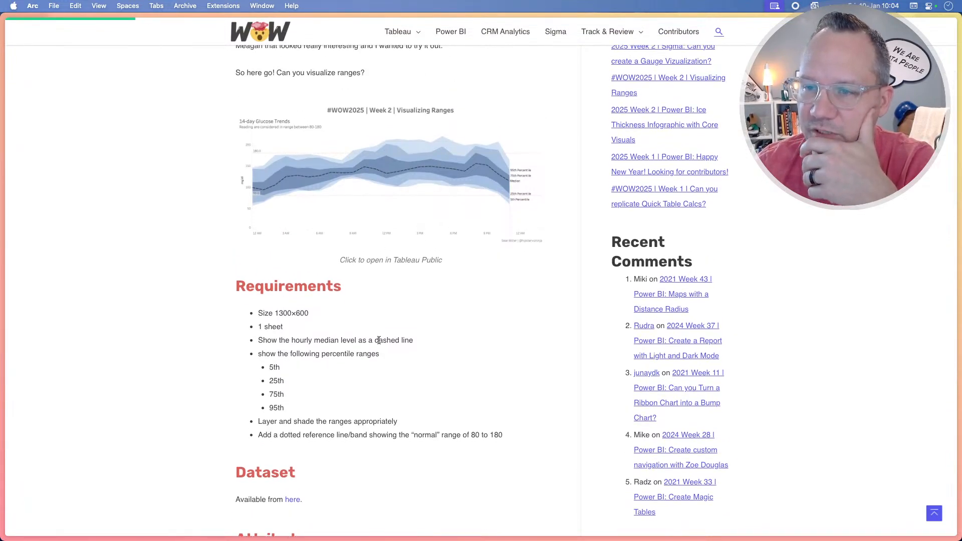
# Review the Week 2 Visualizing Ranges challenge page, from its introduction down to the interactive glucose chart.
pyautogui.scroll(5, 162, 309)
pyautogui.scroll(3, 162, 310)
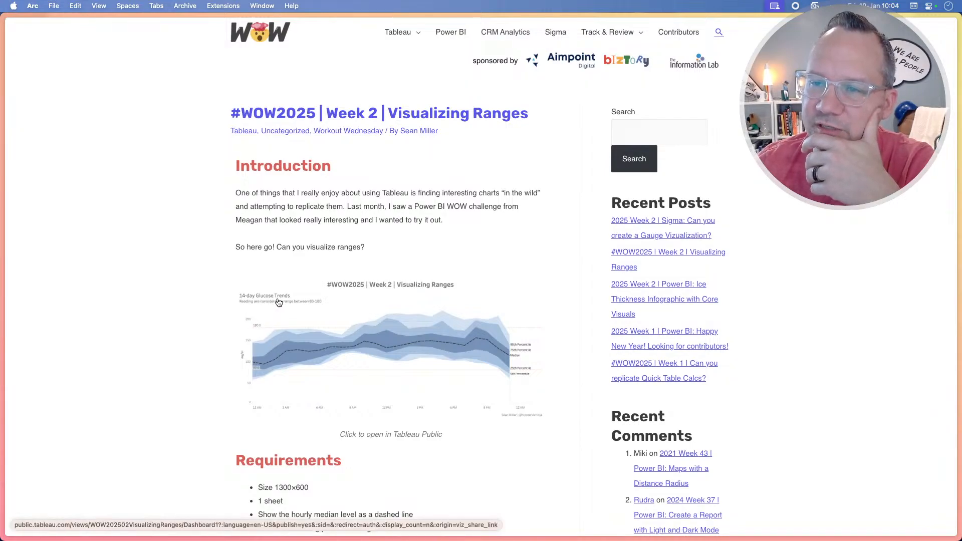
pyautogui.scroll(-15, 325, 299)
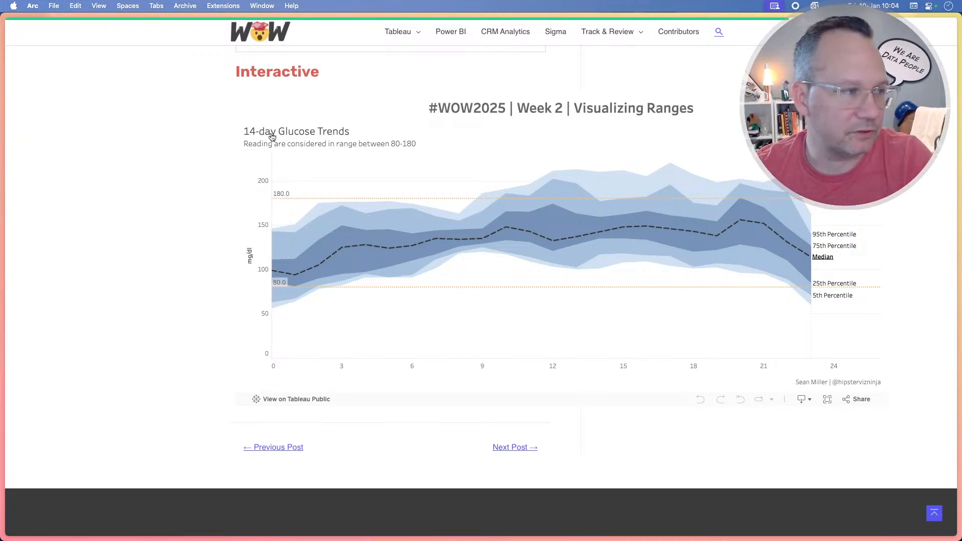
# Switch to Tableau Public and look through the timestamp and glucose rows of WoW 2024 Week 49.csv against the target chart.
pyautogui.press('super+Tab')
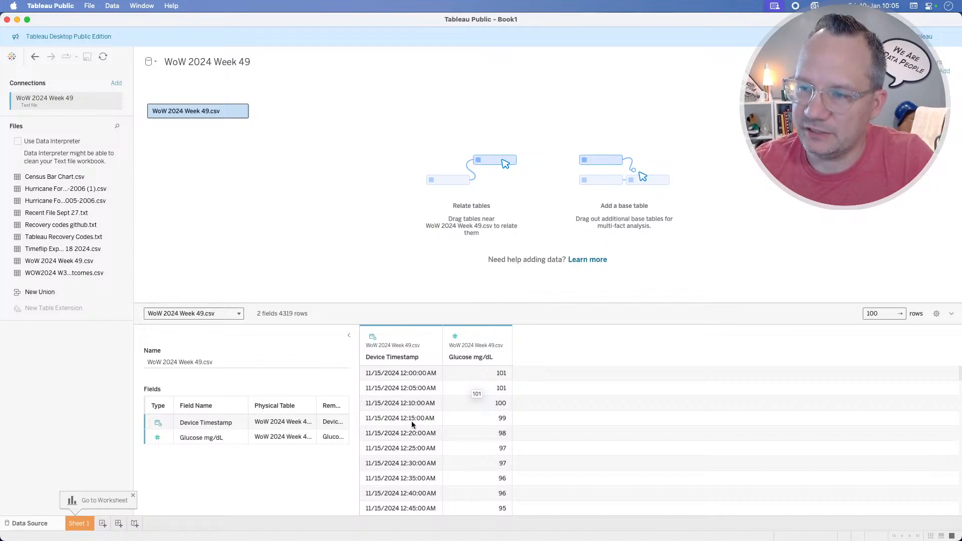
pyautogui.scroll(-3, 409, 444)
pyautogui.scroll(-10, 409, 445)
pyautogui.scroll(-8, 409, 448)
pyautogui.scroll(15, 409, 448)
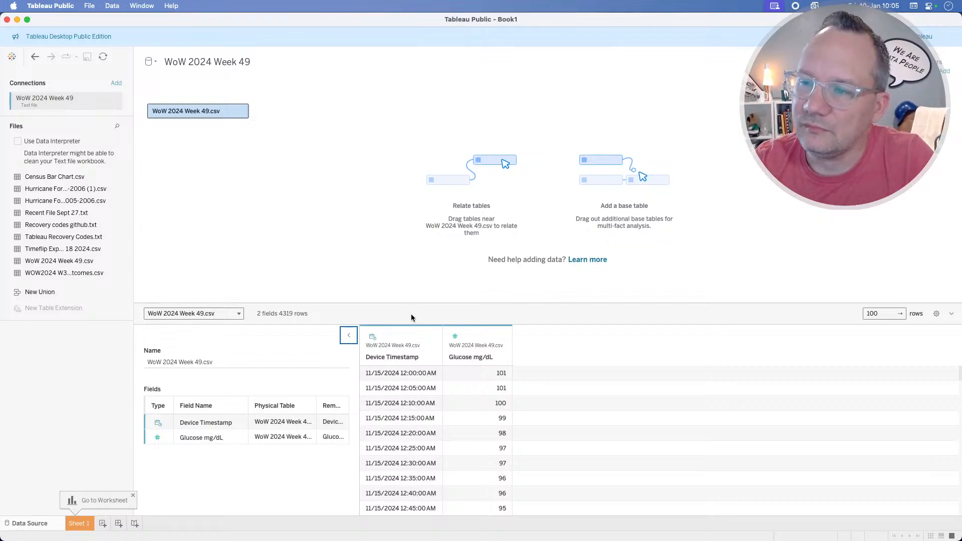
pyautogui.press('super+Tab')
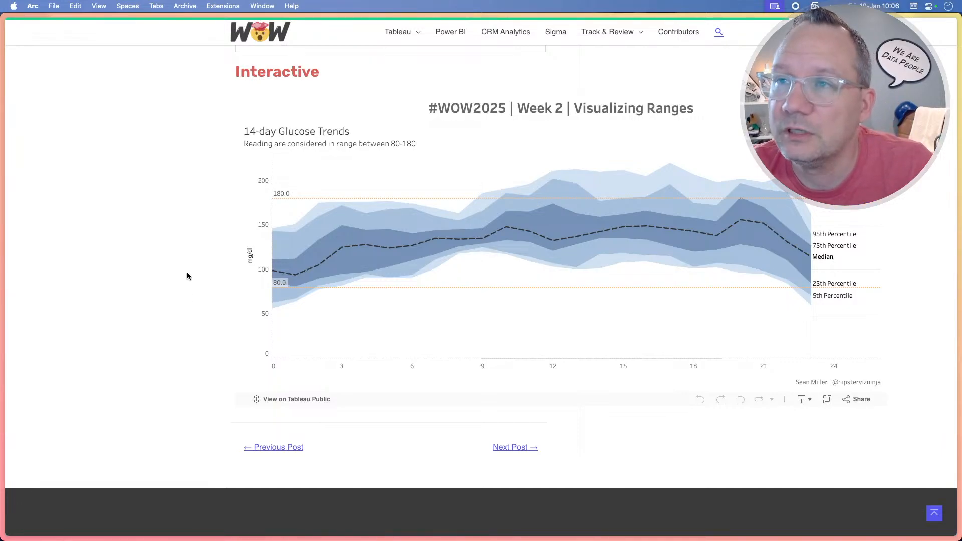
pyautogui.press('super+Tab')
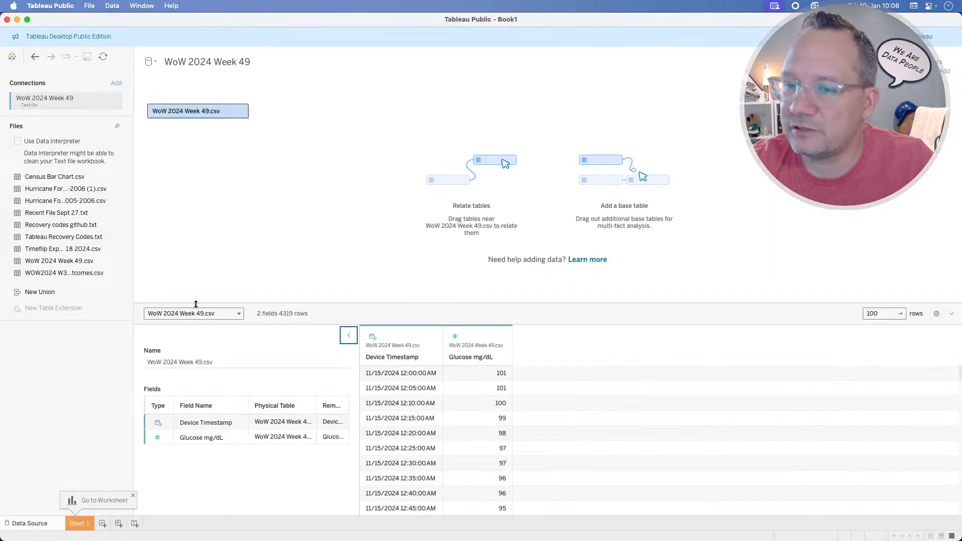
# On Sheet 1, place Device Timestamp on Columns as the discrete HOUR date part.
pyautogui.click(80, 523)
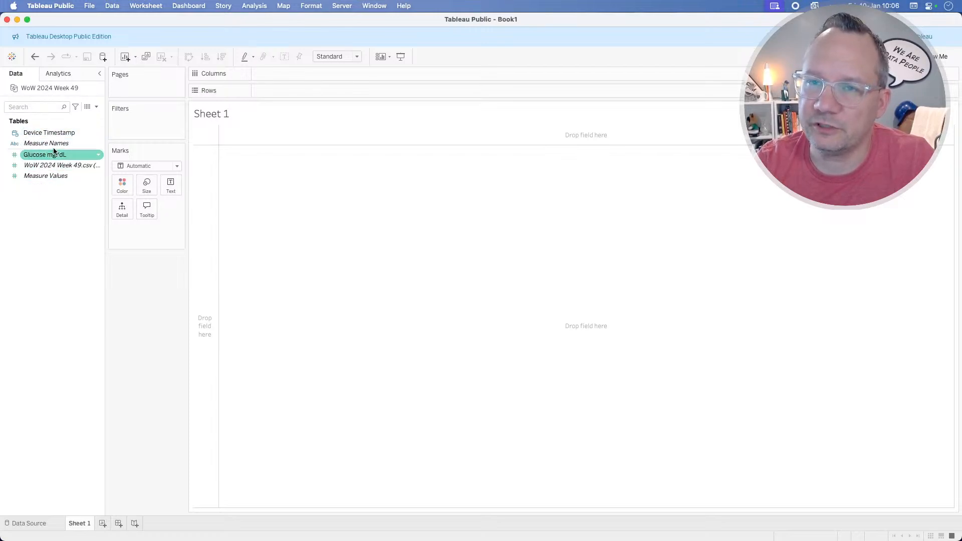
pyautogui.moveTo(52, 135); pyautogui.dragTo(304, 78)
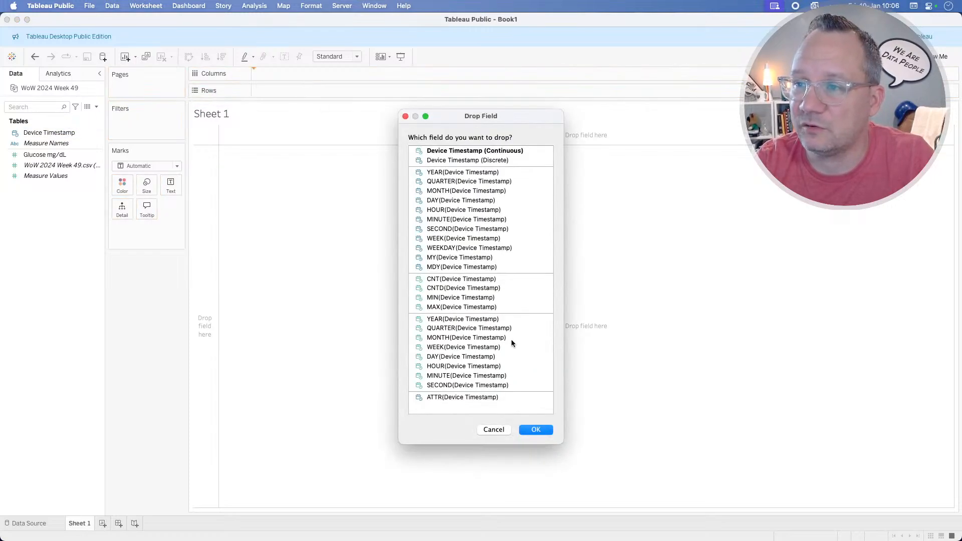
pyautogui.click(485, 210)
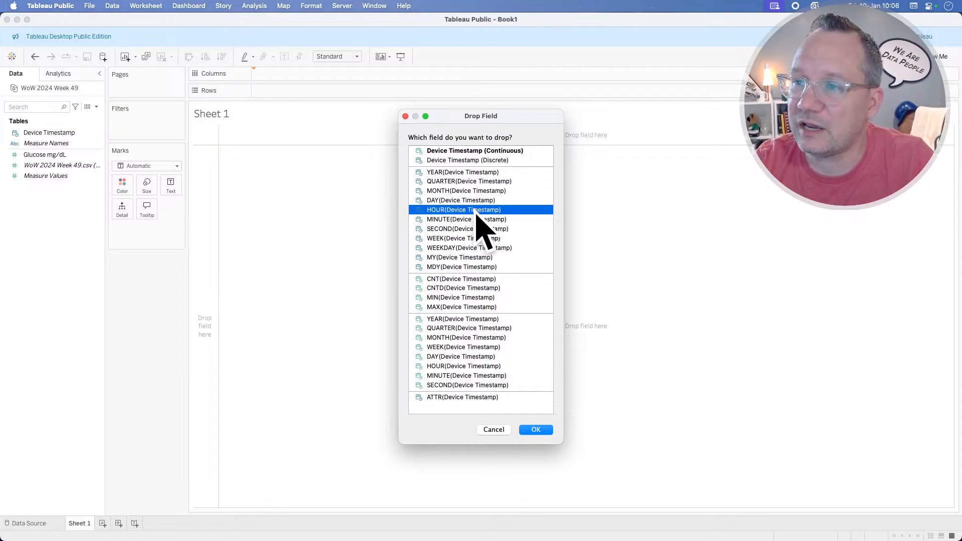
pyautogui.click(534, 429)
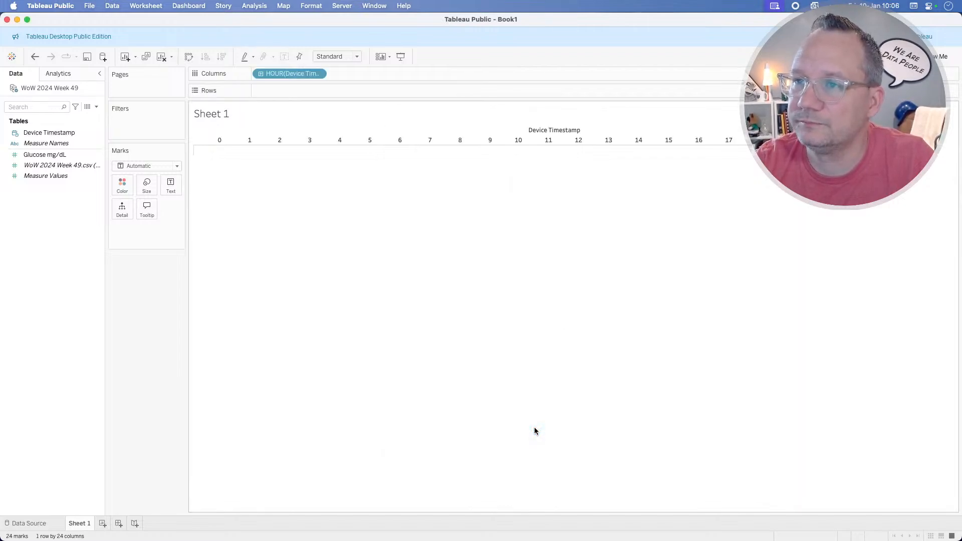
# Format the hour headers of Device Timestamp with the 12-Hour date format and compare with the target chart.
pyautogui.click(316, 74)
pyautogui.click(301, 132)
pyautogui.click(71, 178)
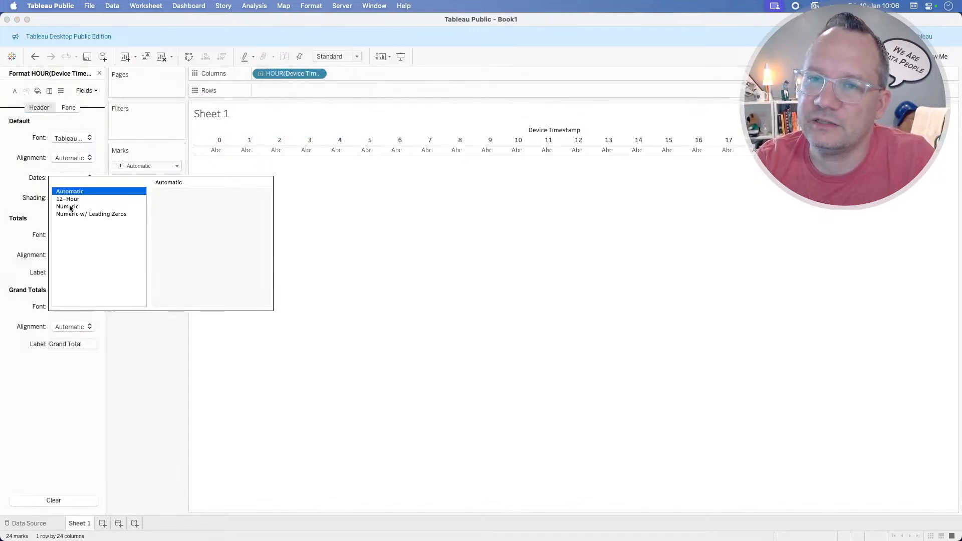
pyautogui.click(510, 183)
pyautogui.press('super+Tab')
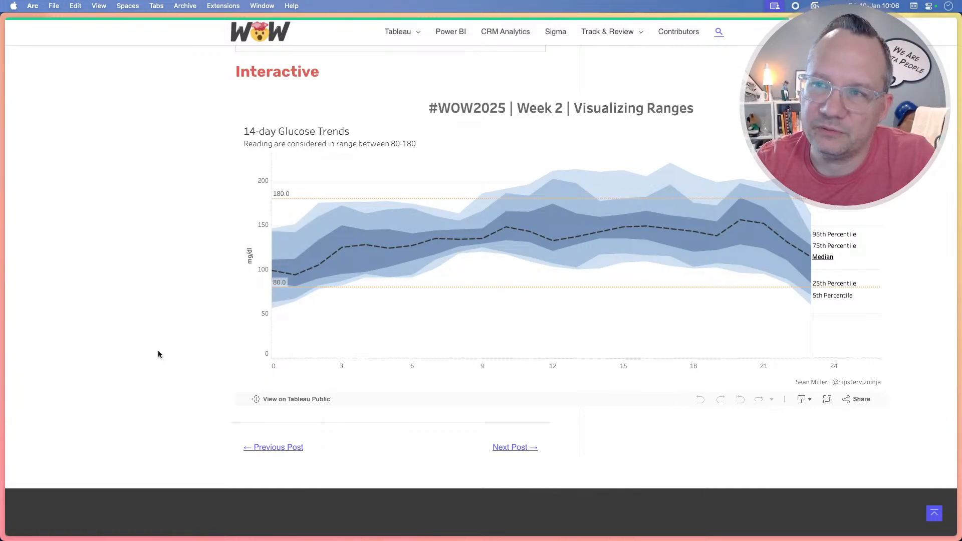
pyautogui.press('super+Tab')
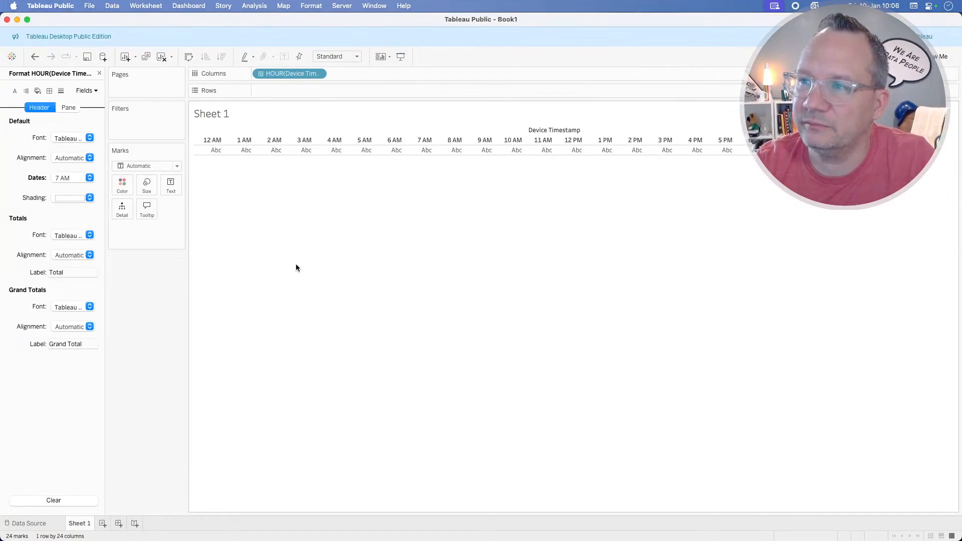
# Hide the Device Timestamp field label above the columns and close the header formatting.
pyautogui.rightClick(558, 129)
pyautogui.click(603, 142)
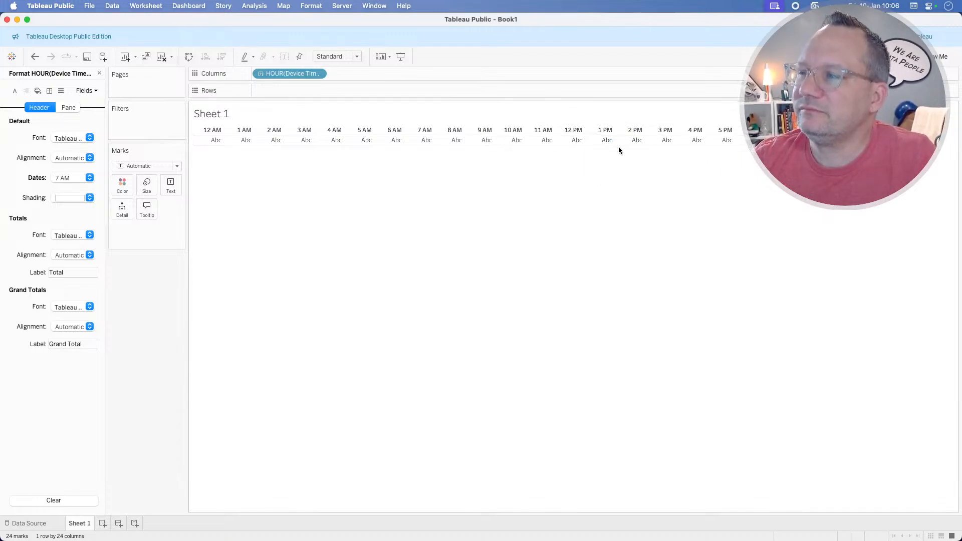
pyautogui.click(99, 73)
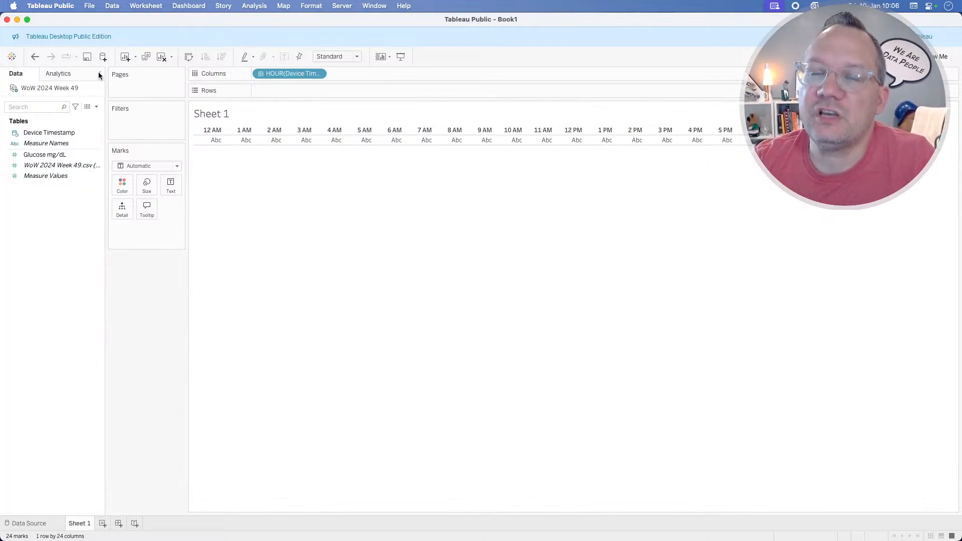
# Create a calculated field named Median with the formula MEDIAN([Glucose mg/dL]).
pyautogui.rightClick(44, 229)
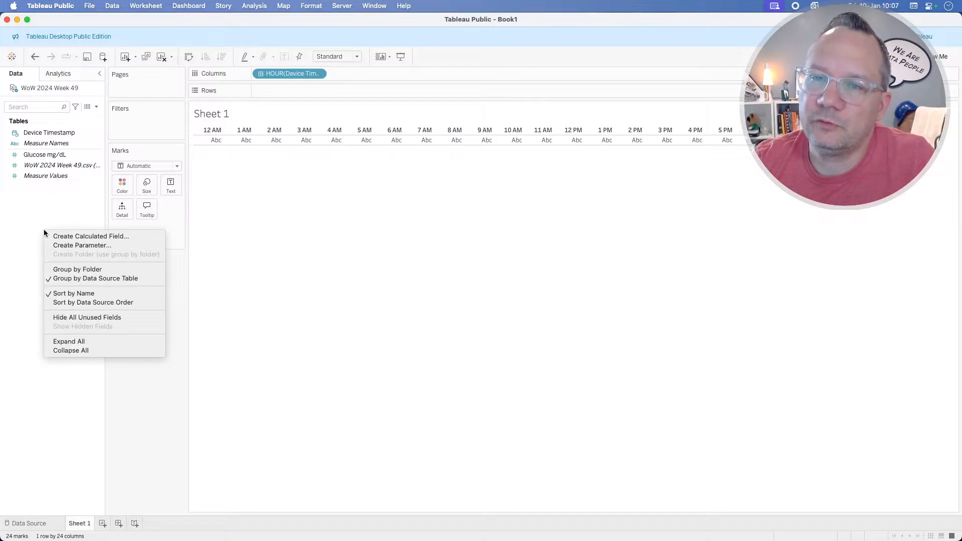
pyautogui.click(55, 212)
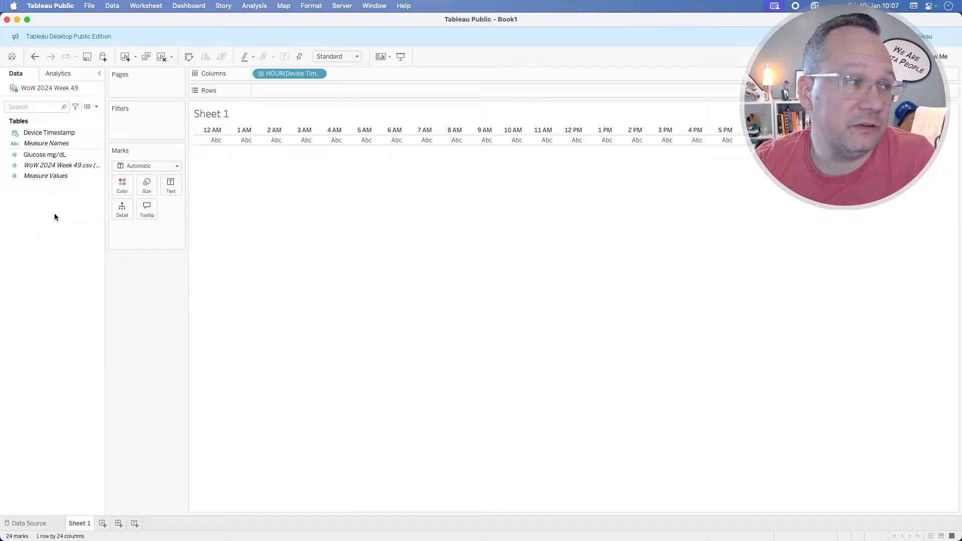
pyautogui.rightClick(66, 208)
pyautogui.click(76, 216)
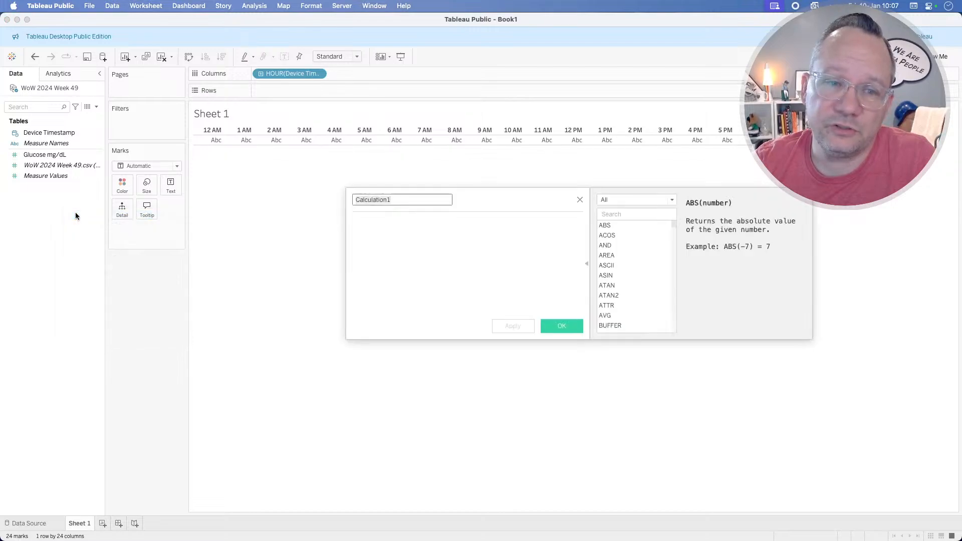
pyautogui.write('Median')
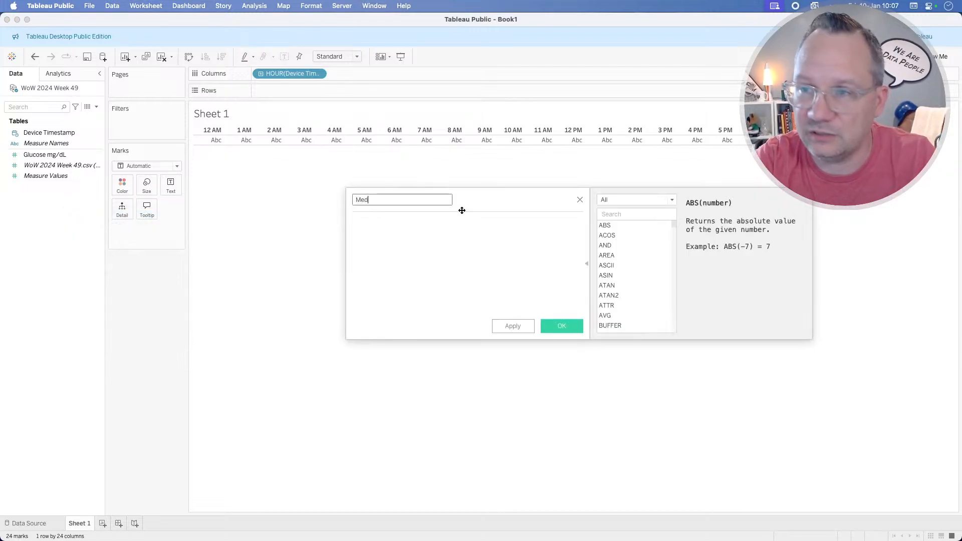
pyautogui.press('Tab')
pyautogui.write('med')
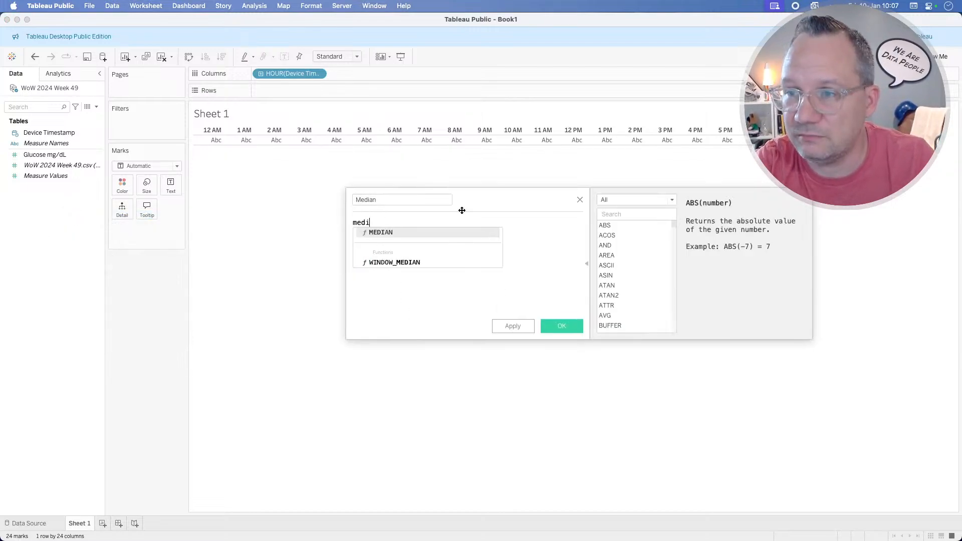
pyautogui.press('Return')
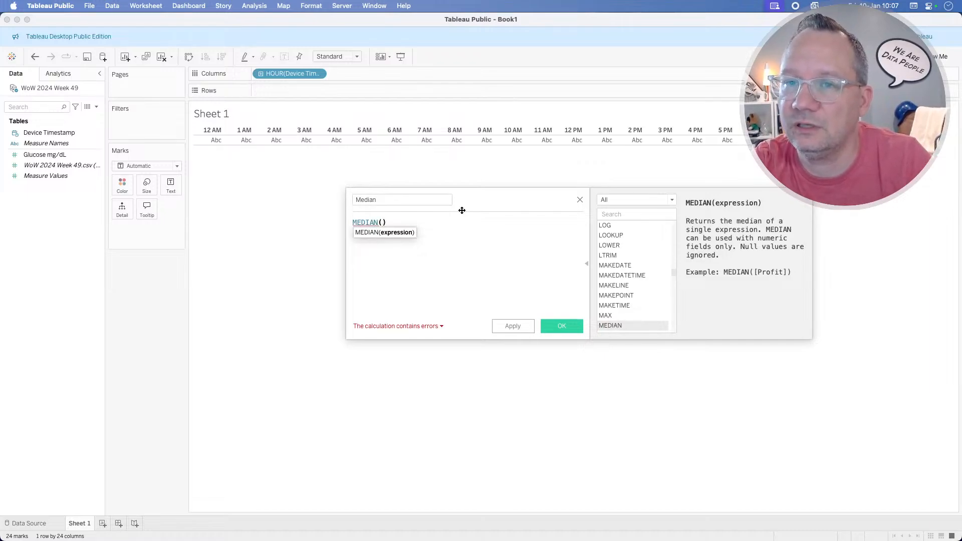
pyautogui.write('gl')
pyautogui.press('Return')
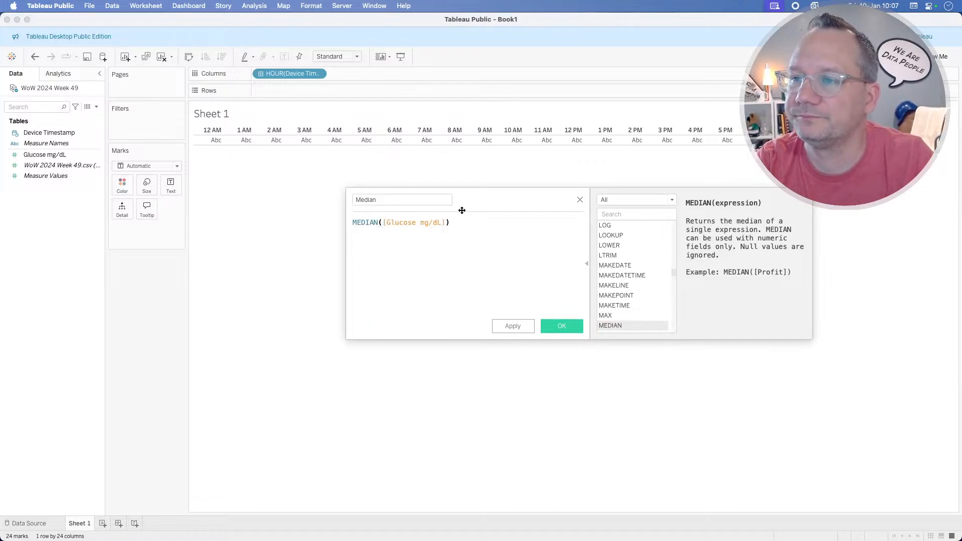
pyautogui.click(556, 325)
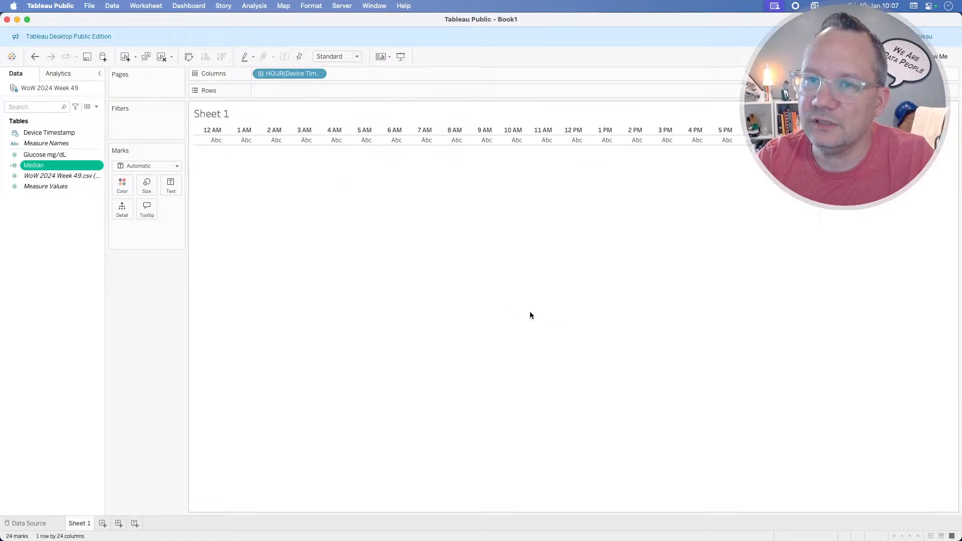
# Place the Median field on Rows and give its line the dashed pattern.
pyautogui.moveTo(48, 165); pyautogui.dragTo(300, 92)
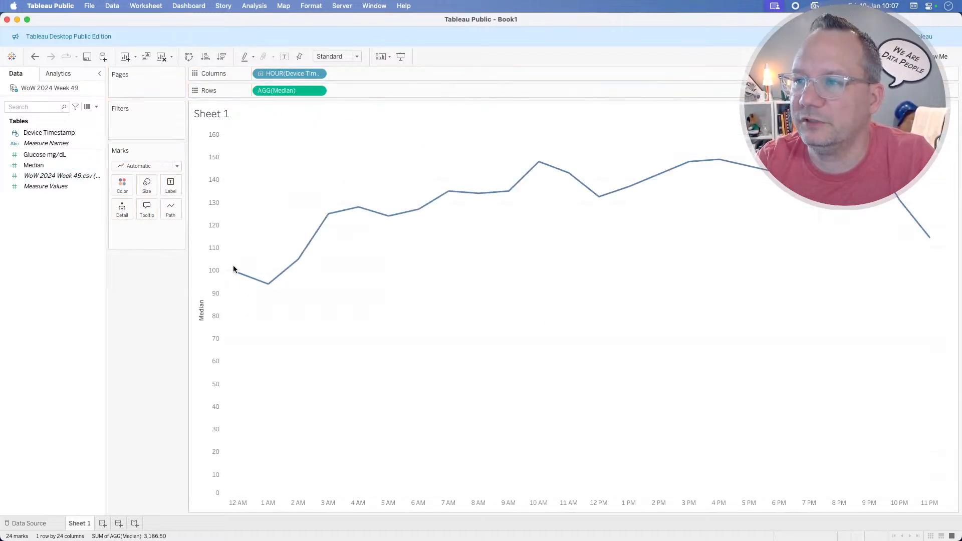
pyautogui.click(170, 208)
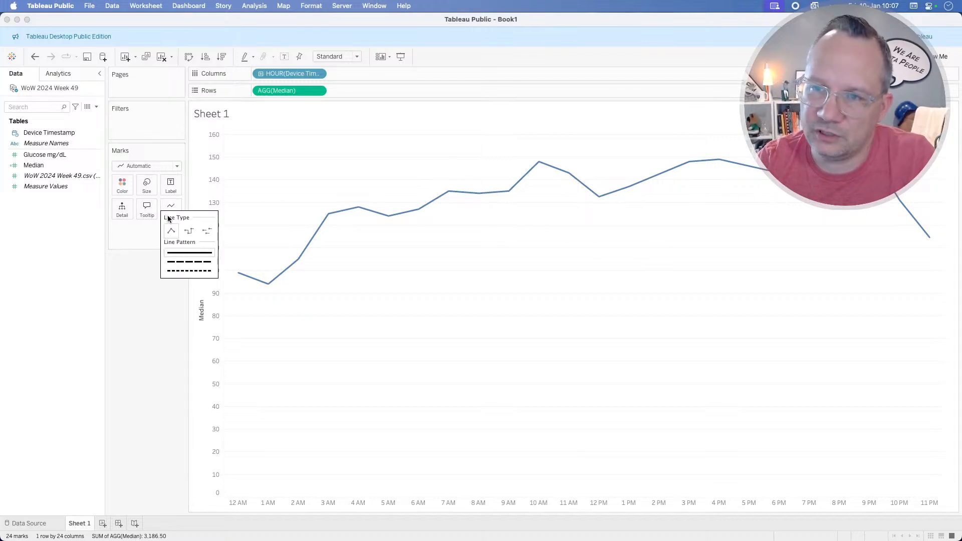
pyautogui.click(188, 262)
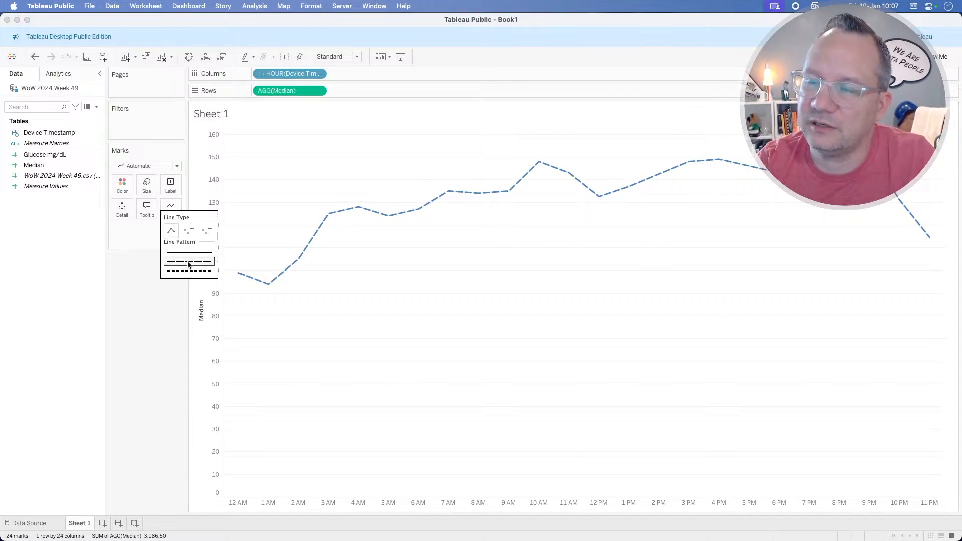
# Check the target chart's median line and recolor the dashed Median line dark gray.
pyautogui.press('super+Tab')
pyautogui.press('super+Tab')
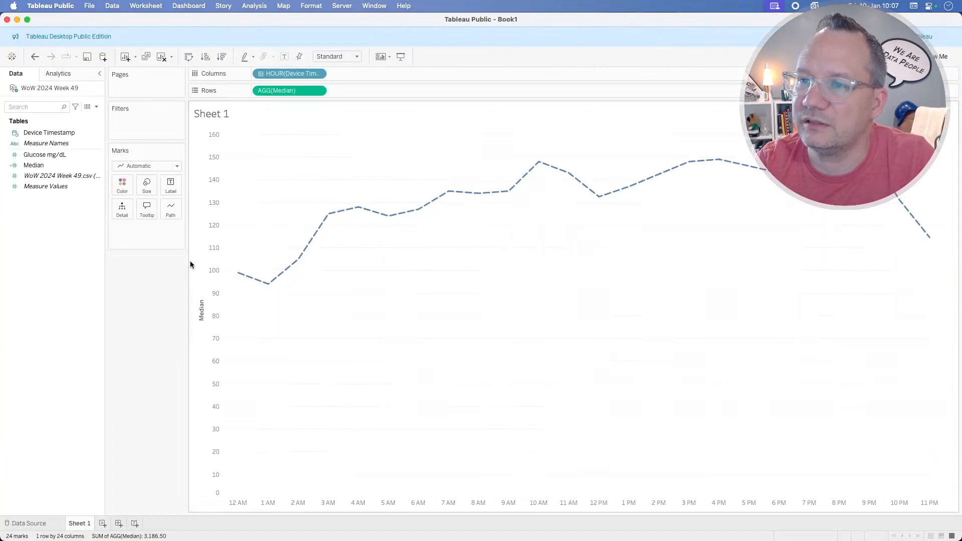
pyautogui.click(123, 183)
pyautogui.click(128, 237)
pyautogui.click(129, 237)
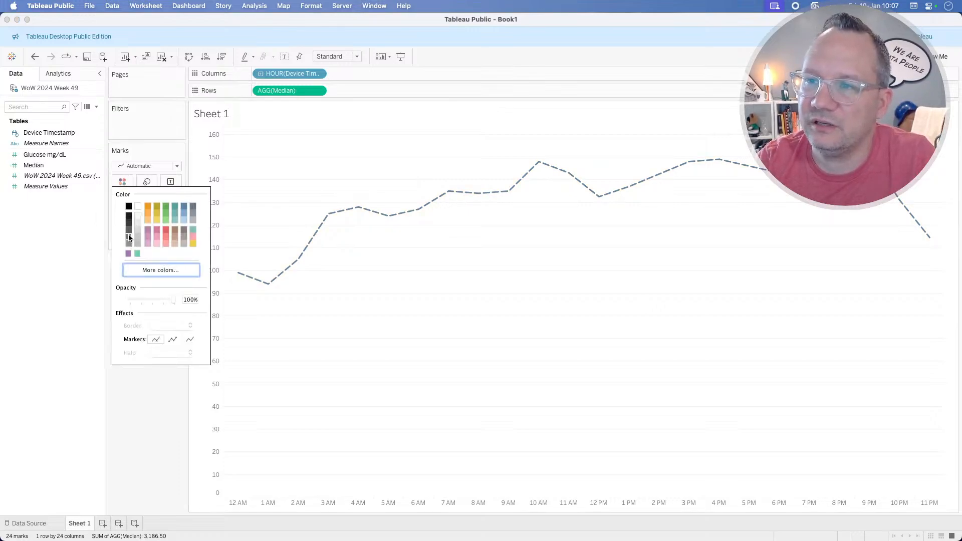
pyautogui.click(131, 411)
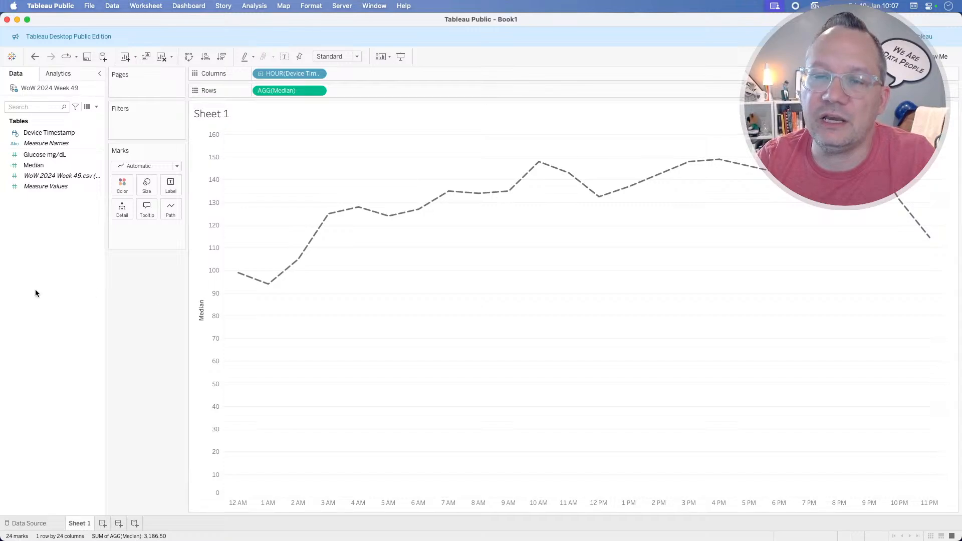
# Check the target chart's ranges, and create a calculated field named Min with the formula MIN([Glucose mg/dL]).
pyautogui.press('super+Tab')
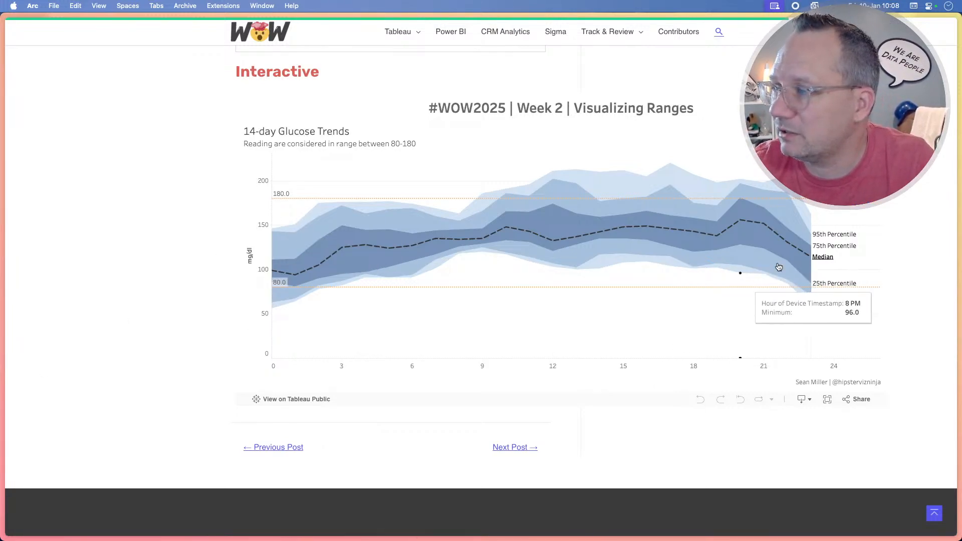
pyautogui.press('super+Tab')
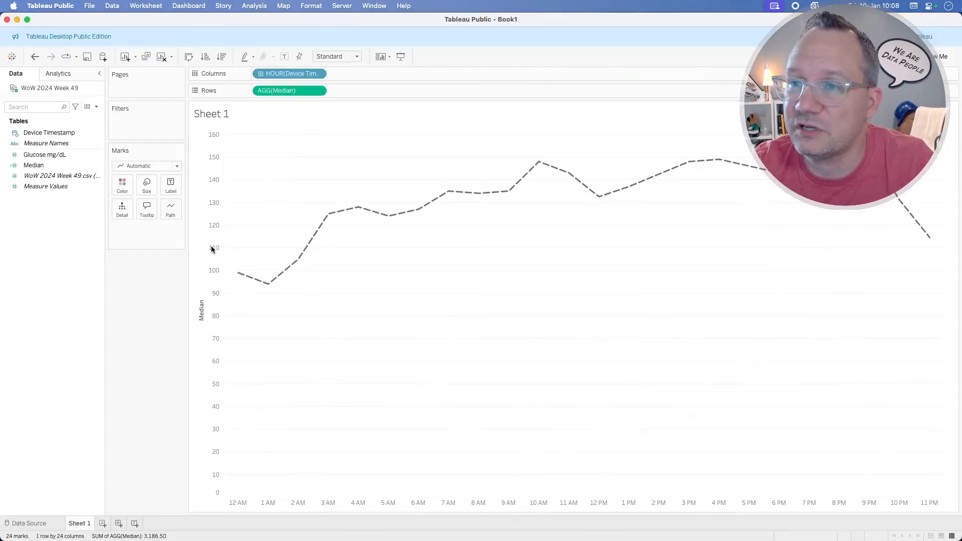
pyautogui.rightClick(47, 240)
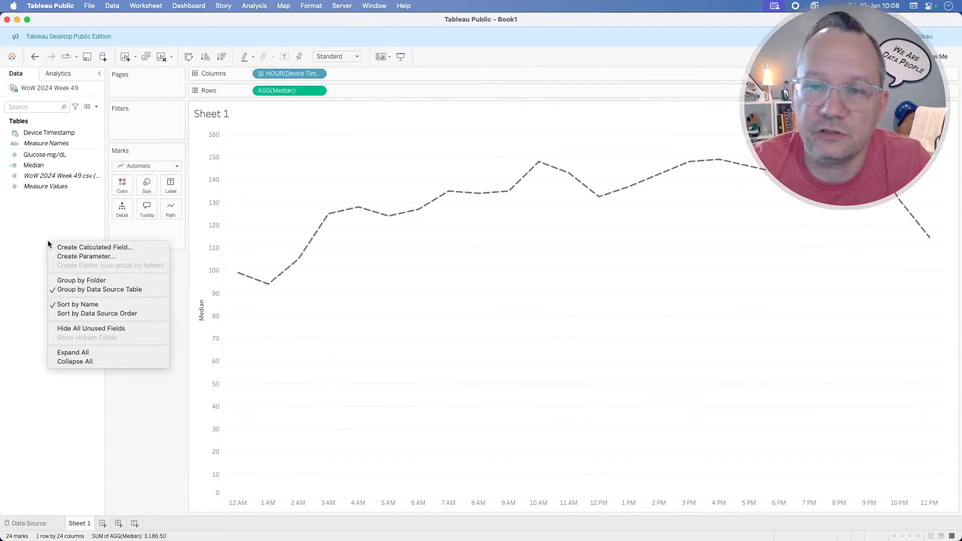
pyautogui.click(75, 249)
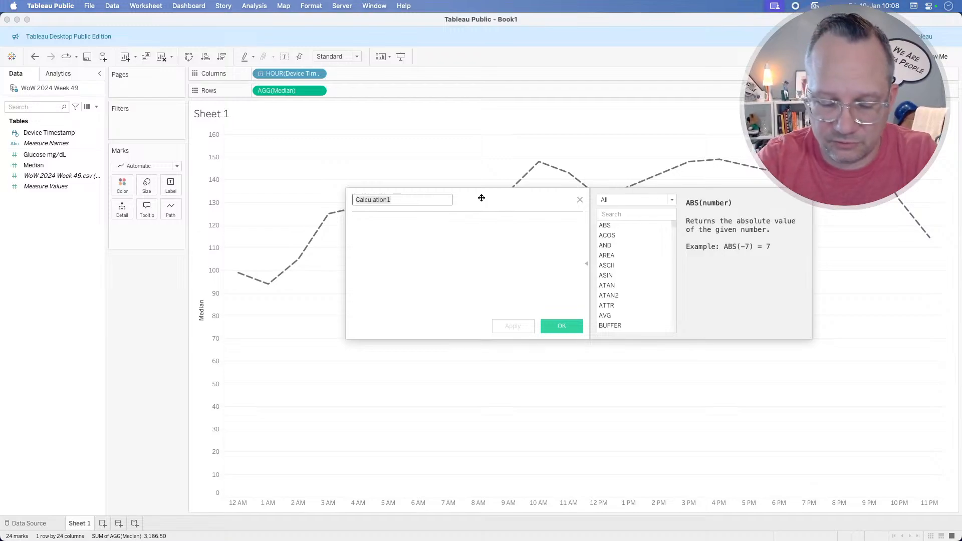
pyautogui.write('Min')
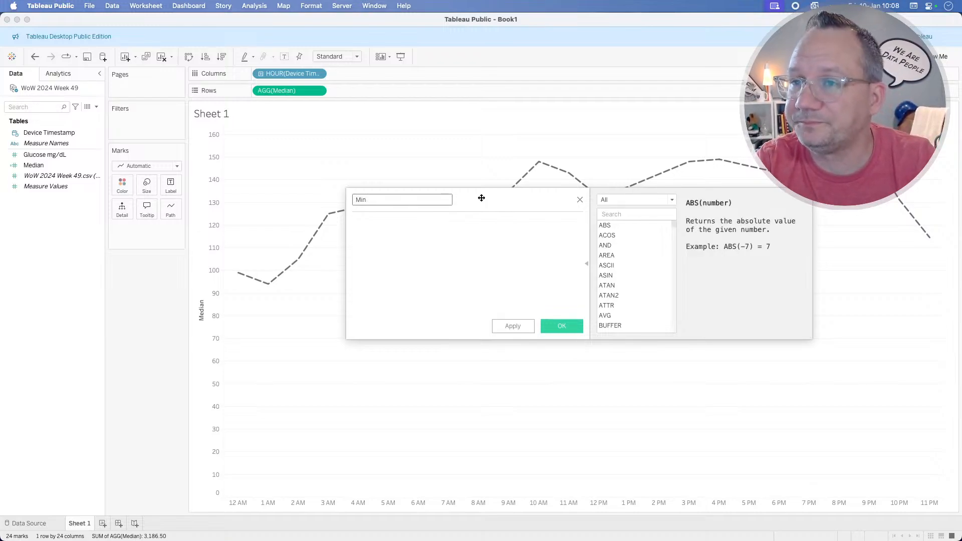
pyautogui.press('Tab')
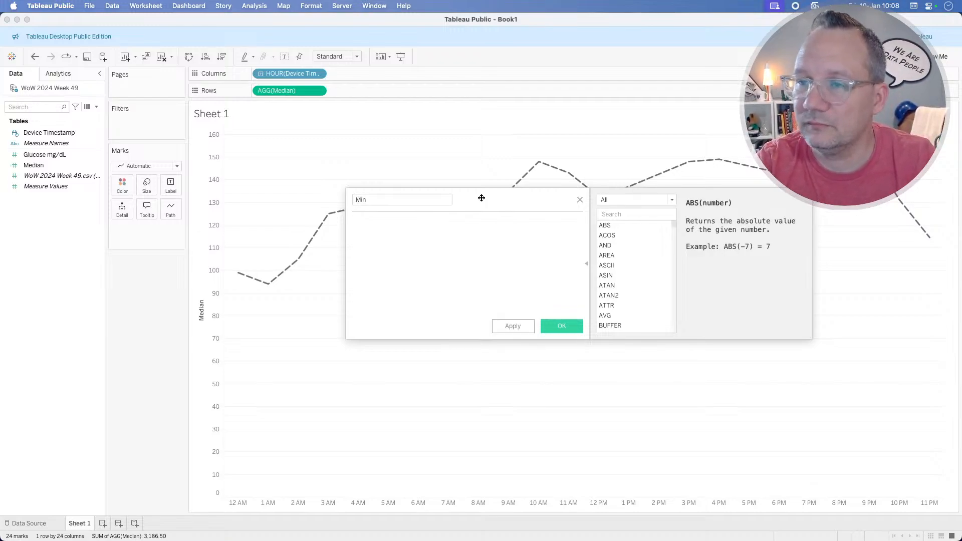
pyautogui.write('min')
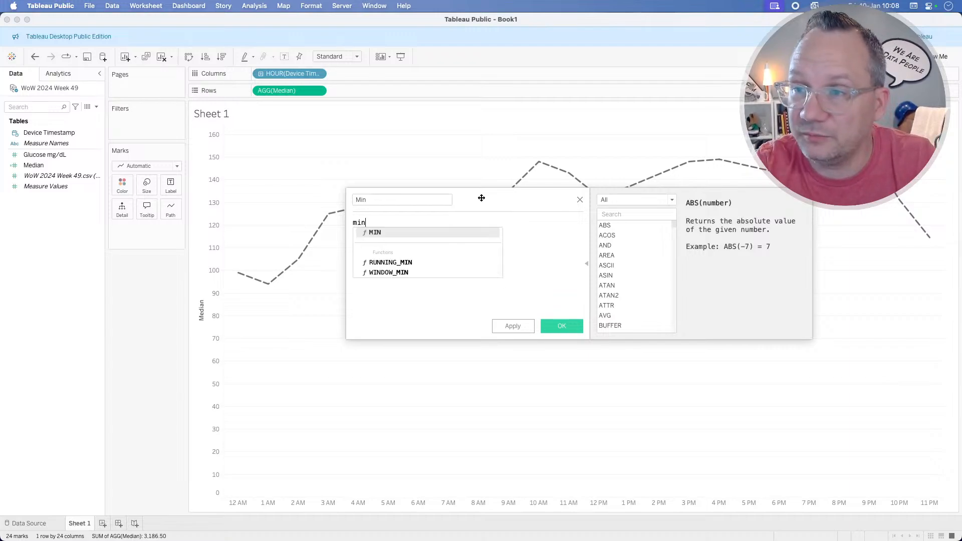
pyautogui.press('Return')
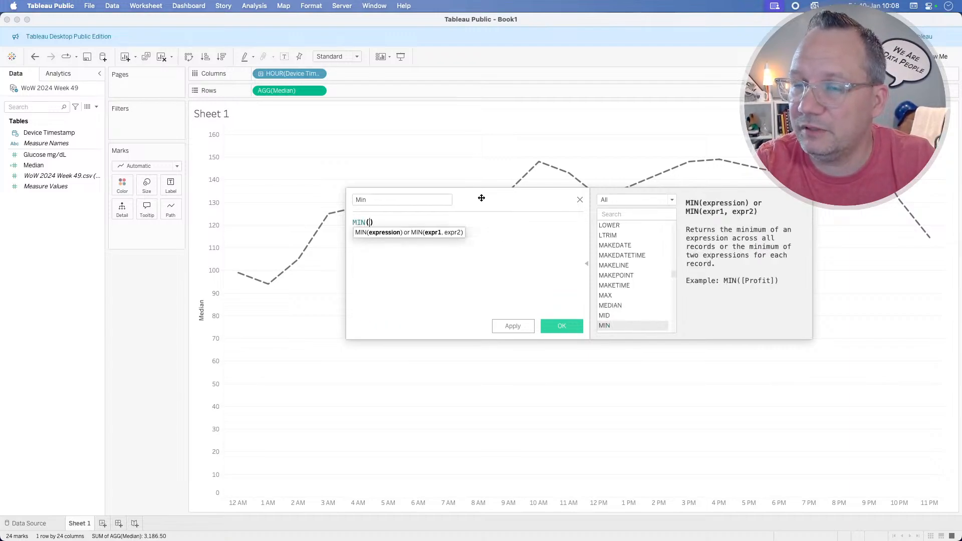
pyautogui.write('glu')
pyautogui.press('Return')
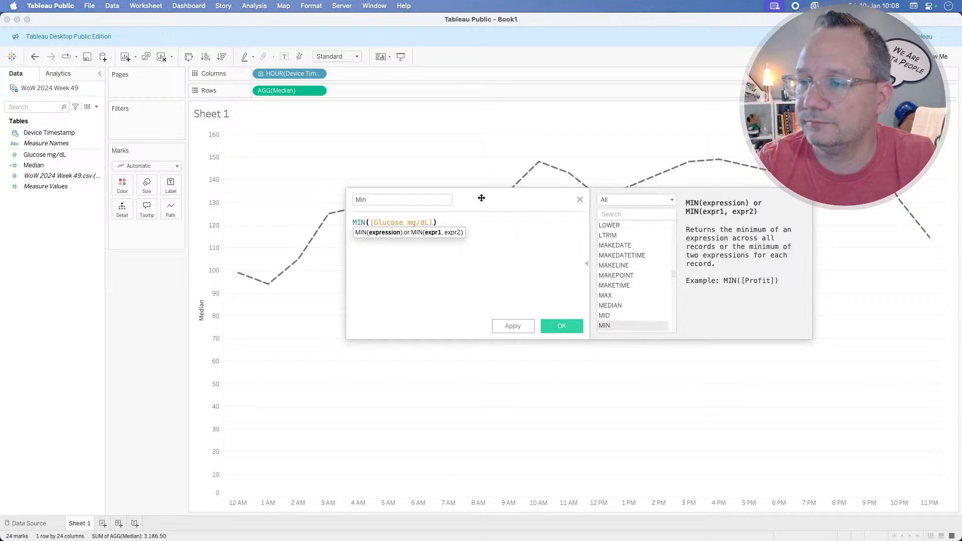
pyautogui.click(560, 325)
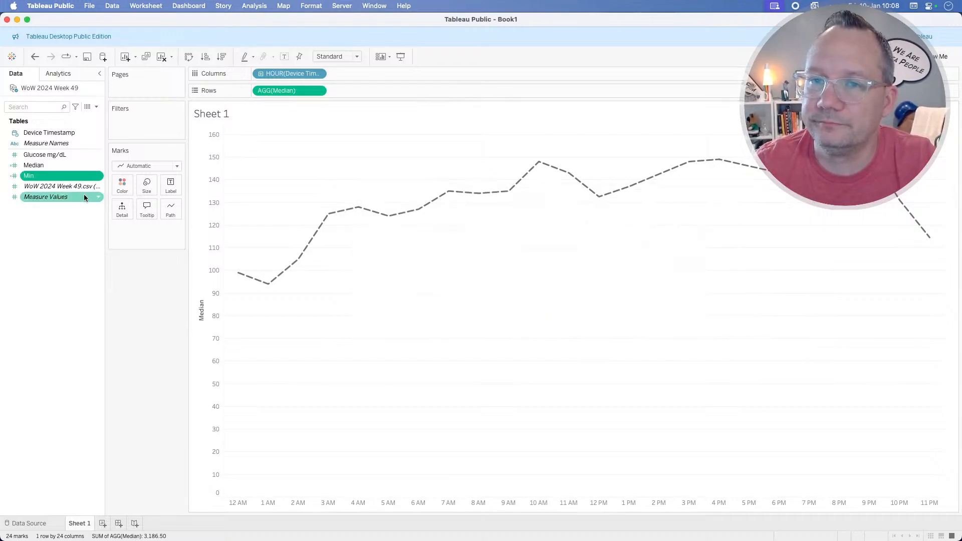
# Create a calculated field named 5th Percentile with the formula PERCENTILE([Glucose mg/dL],.05).
pyautogui.rightClick(55, 245)
pyautogui.click(69, 252)
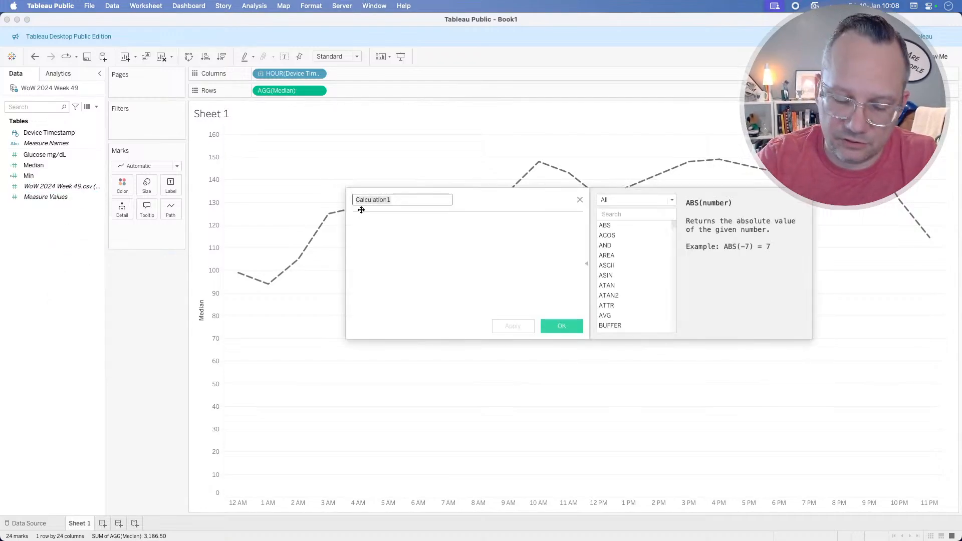
pyautogui.write('5')
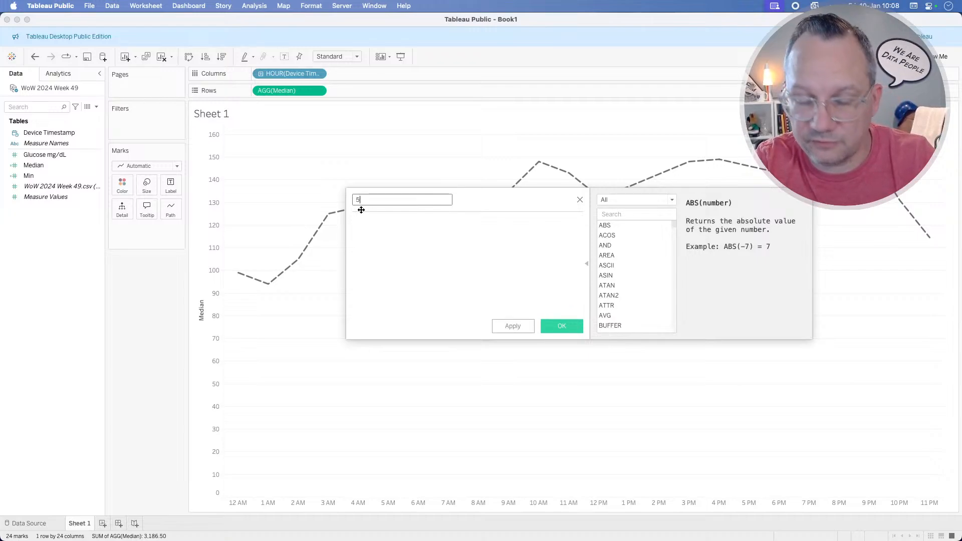
pyautogui.write('th Percentile')
pyautogui.press('Tab')
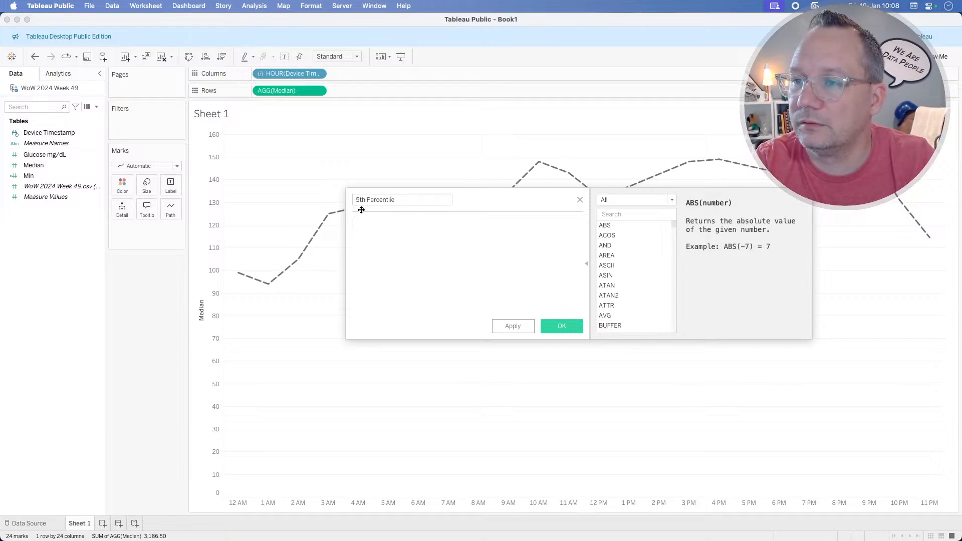
pyautogui.write('perc')
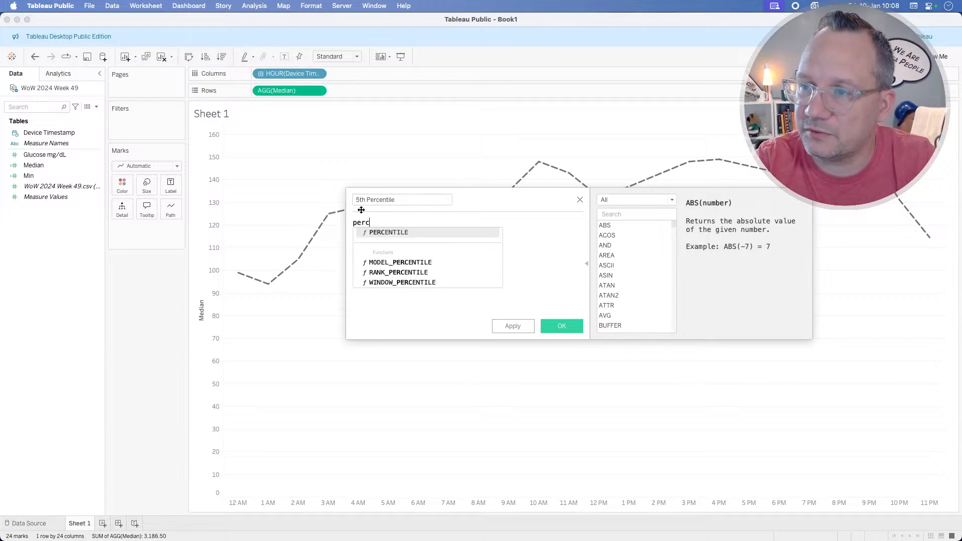
pyautogui.press('Return')
pyautogui.write('gl')
pyautogui.press('Return')
pyautogui.write(',')
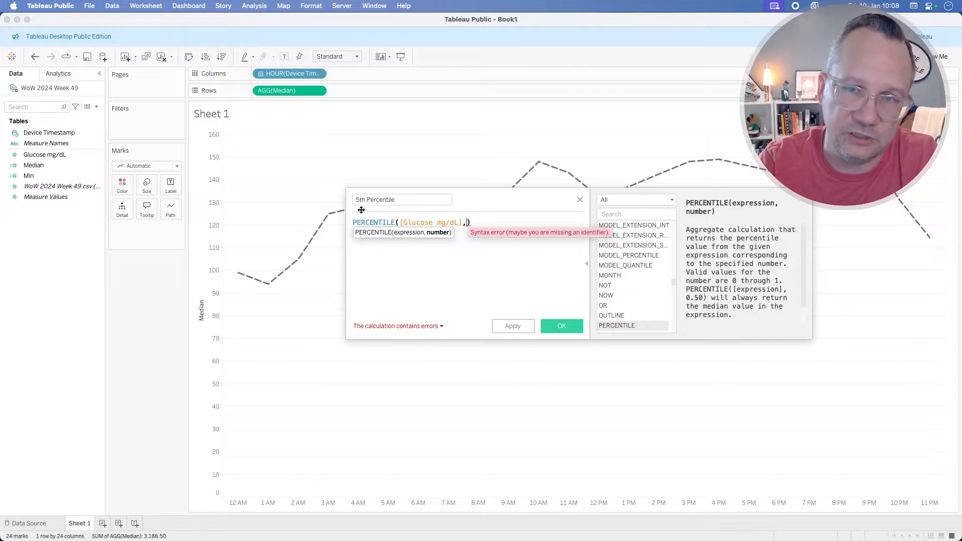
pyautogui.write('05')
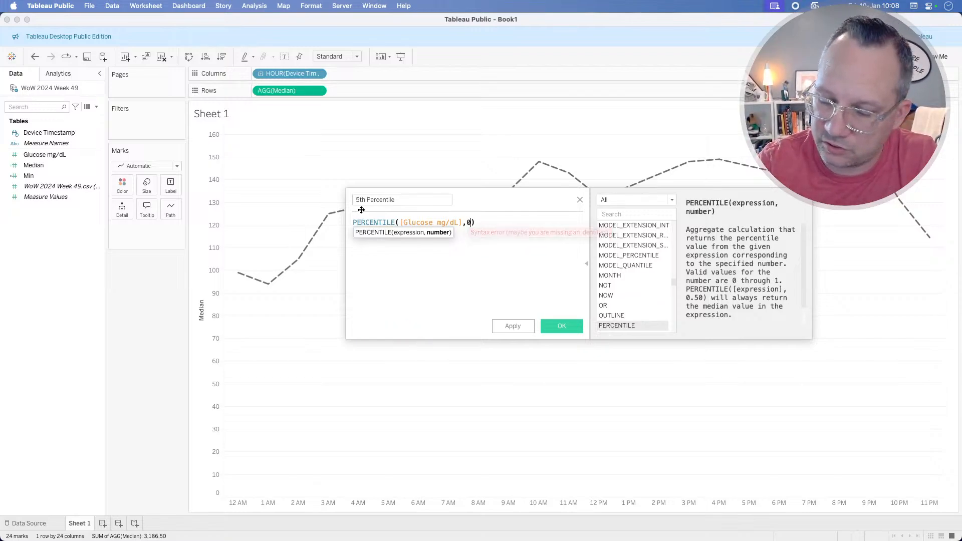
pyautogui.press('BackSpace')
pyautogui.press('BackSpace')
pyautogui.write('.05')
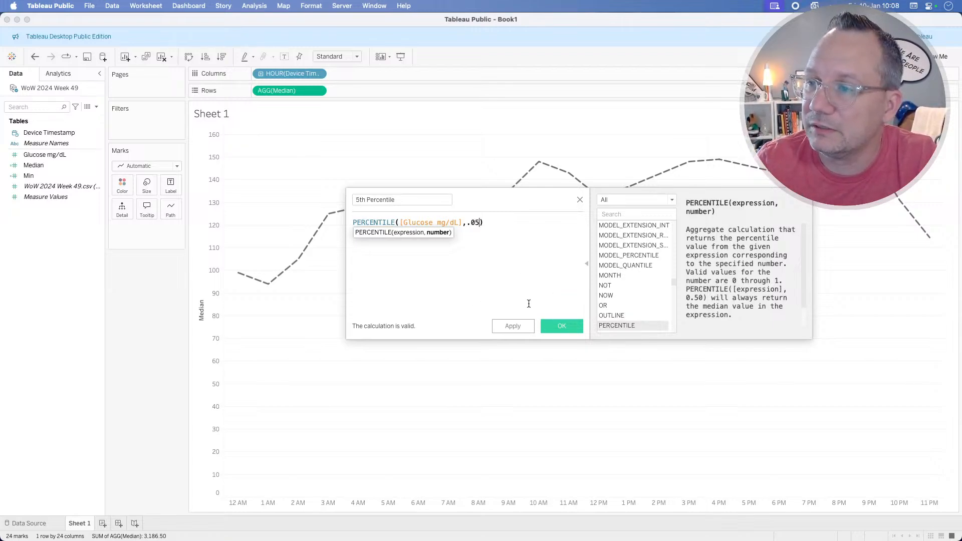
pyautogui.click(560, 326)
# Create a calculated field named 25th Percentile with the formula PERCENTILE([Glucose mg/dL],.25).
pyautogui.rightClick(69, 155)
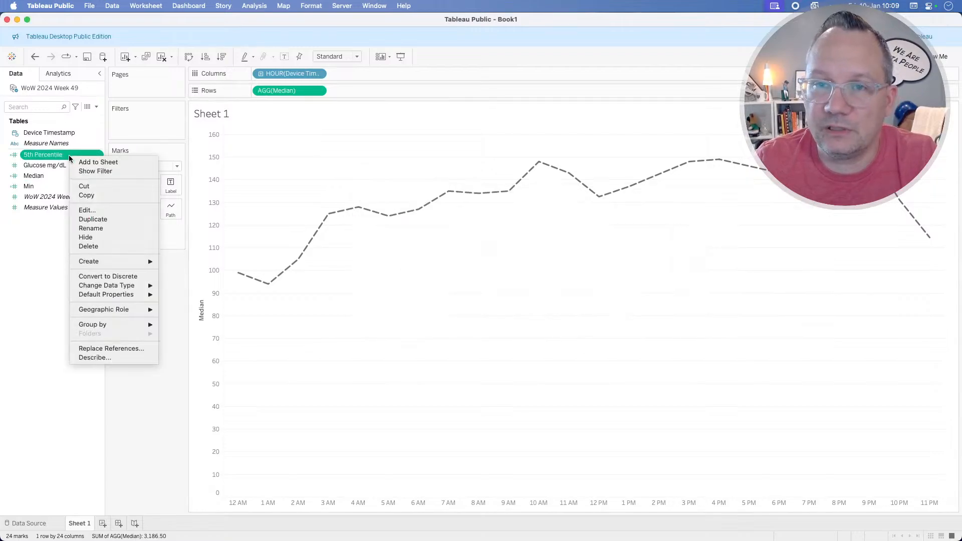
pyautogui.rightClick(22, 246)
pyautogui.click(38, 252)
pyautogui.write('25th')
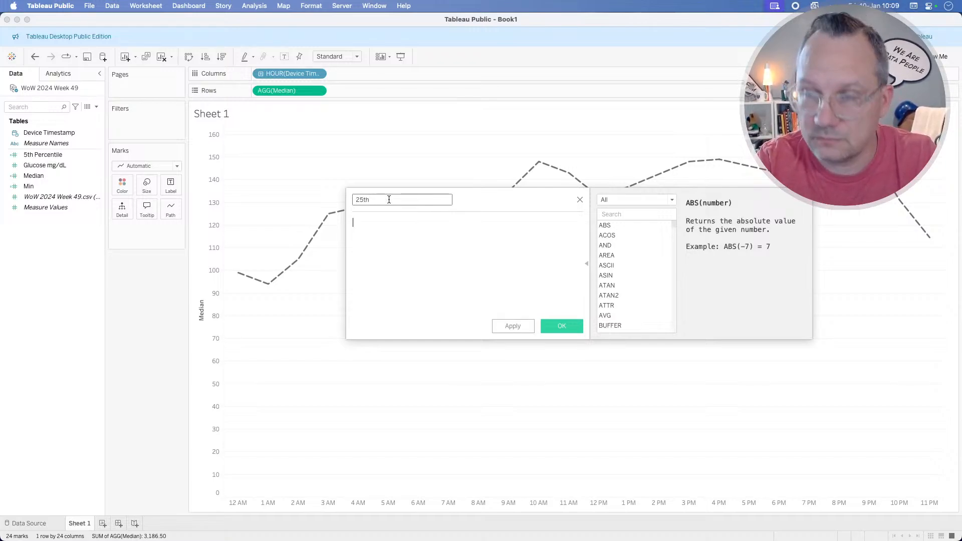
pyautogui.click(378, 201)
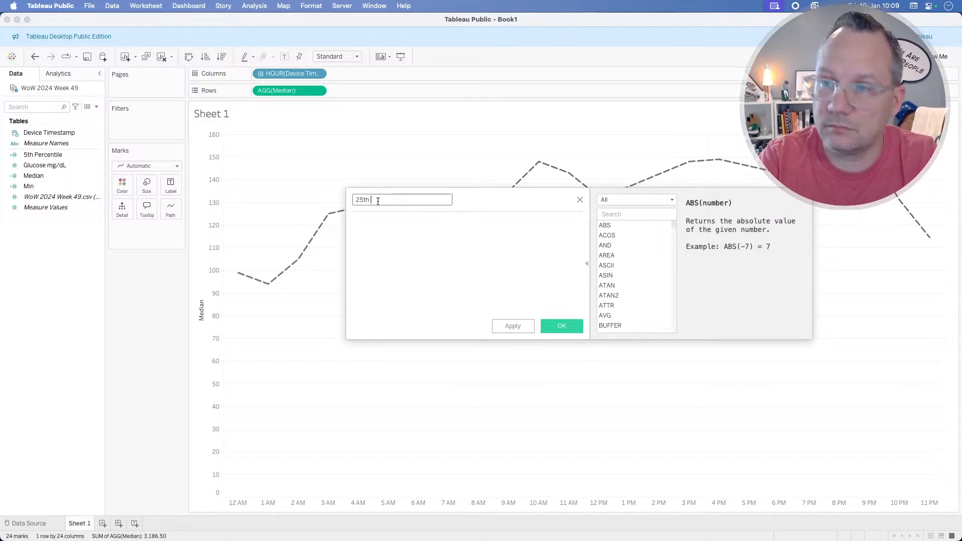
pyautogui.write('Percentile')
pyautogui.press('Tab')
pyautogui.write('per')
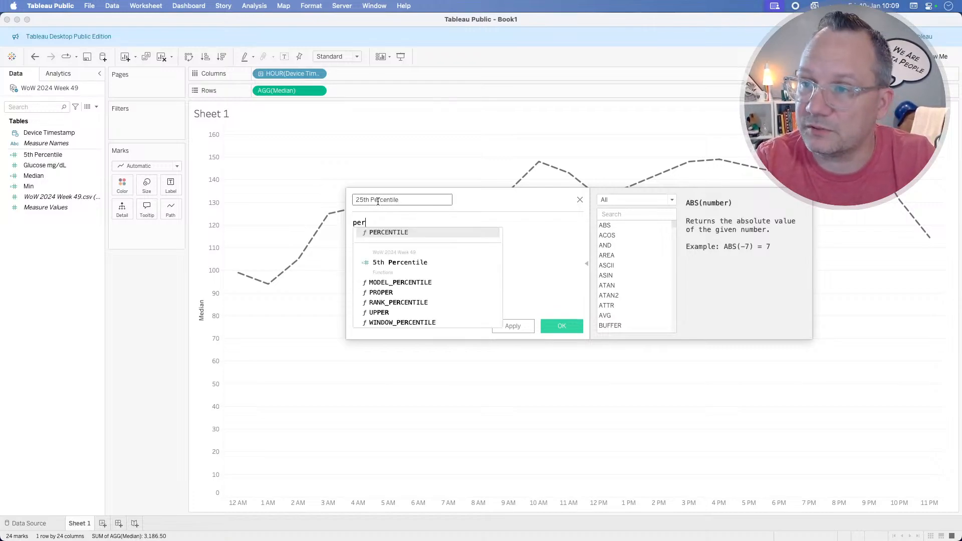
pyautogui.press('Return')
pyautogui.write('gl')
pyautogui.press('Return')
pyautogui.write(',')
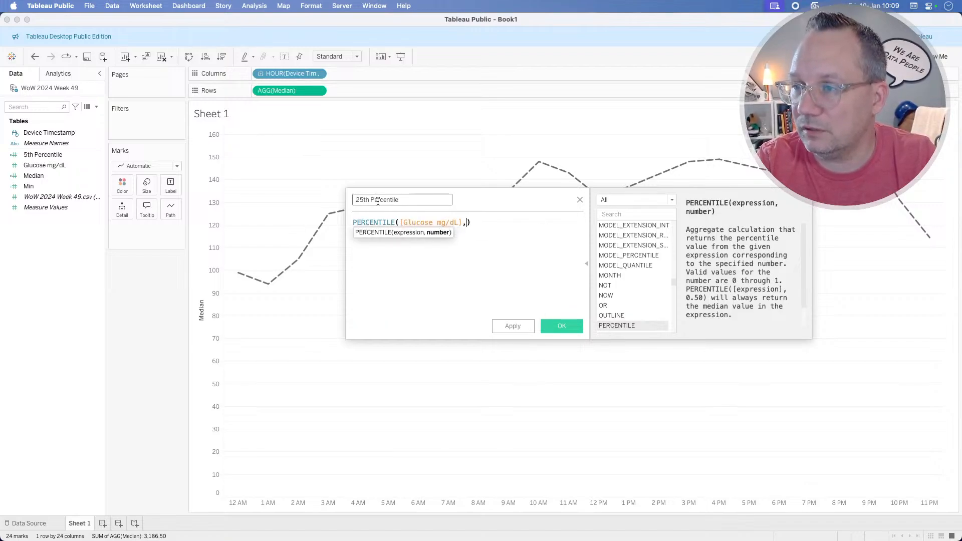
pyautogui.write('.25')
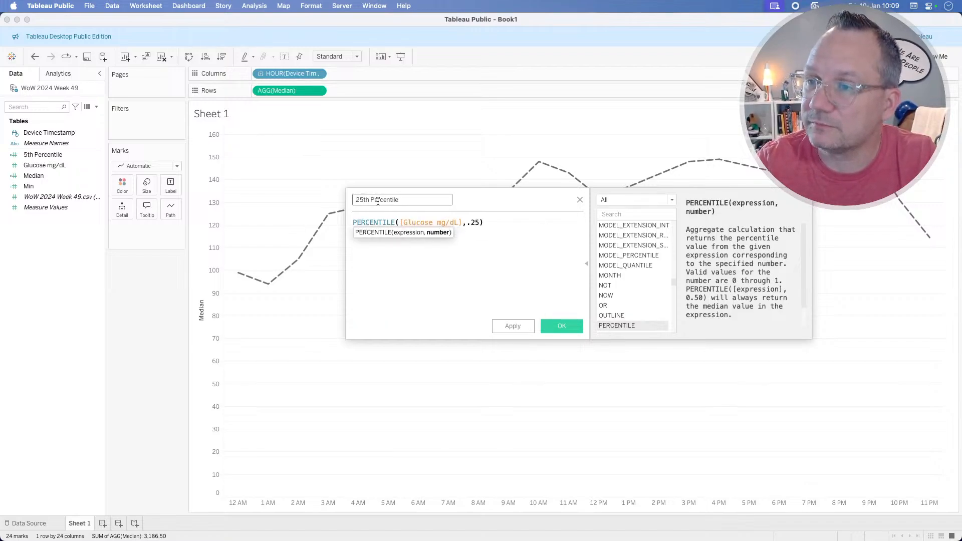
pyautogui.click(556, 327)
# Create a calculated field named 75th Percentile with the formula PERCENTILE([Glucose mg/dL],.75).
pyautogui.rightClick(71, 265)
pyautogui.press('Escape')
pyautogui.rightClick(43, 249)
pyautogui.click(75, 256)
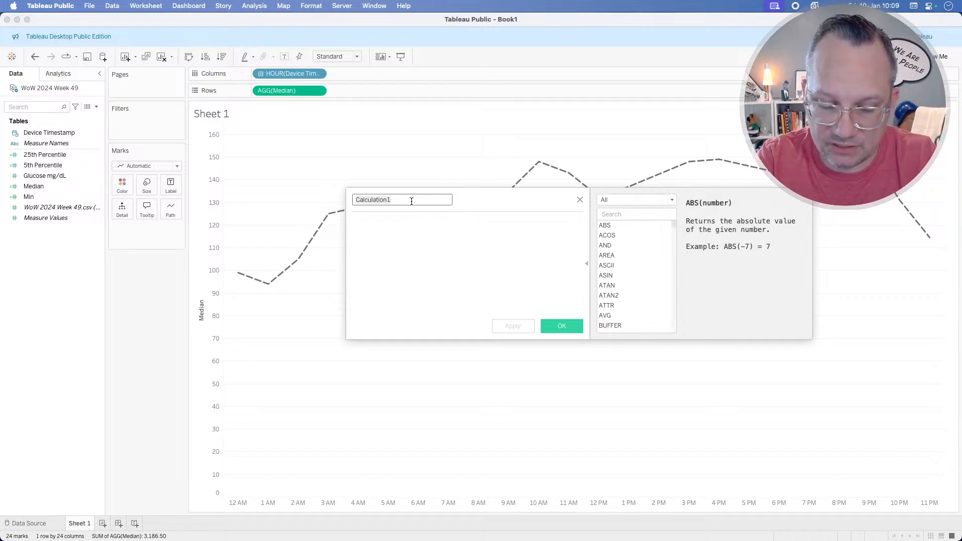
pyautogui.write('7')
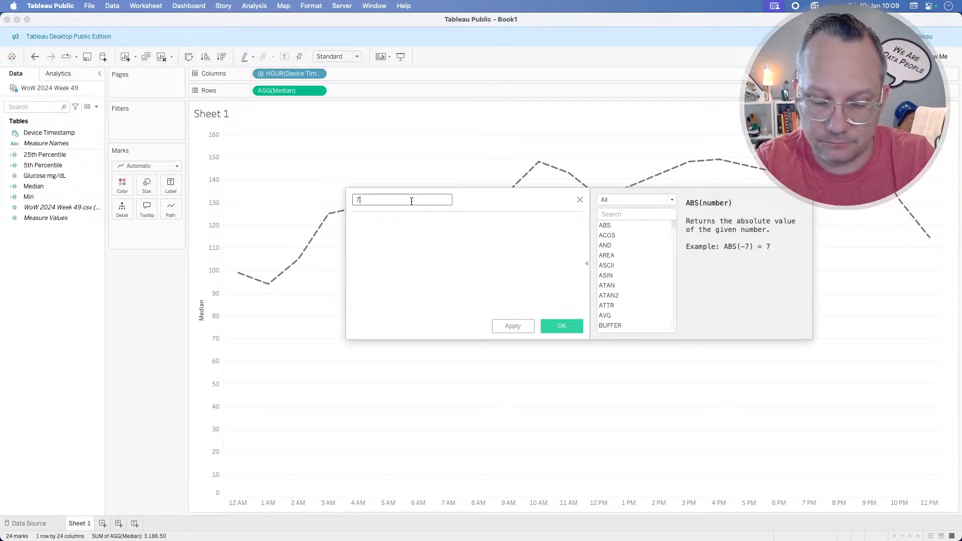
pyautogui.write('5th')
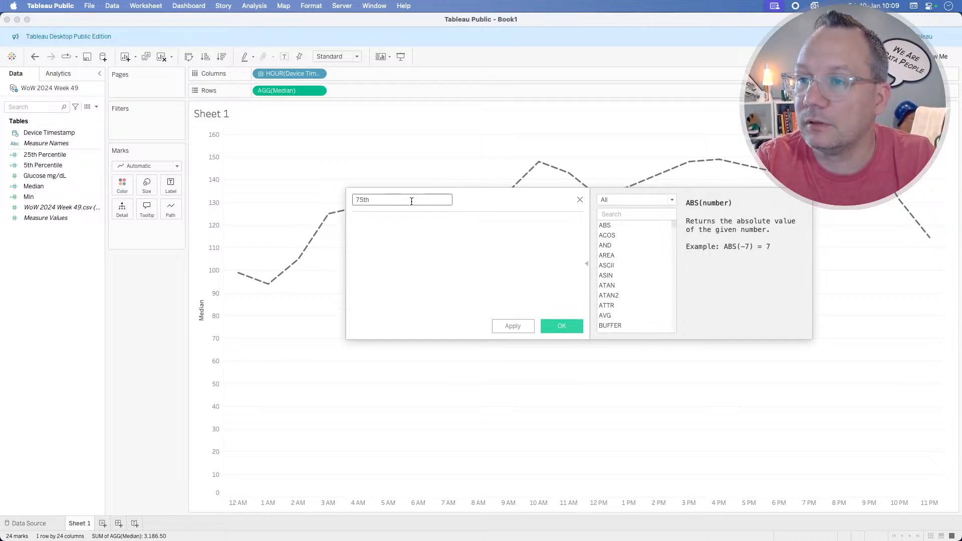
pyautogui.write(' Percentile')
pyautogui.press('Tab')
pyautogui.write('per')
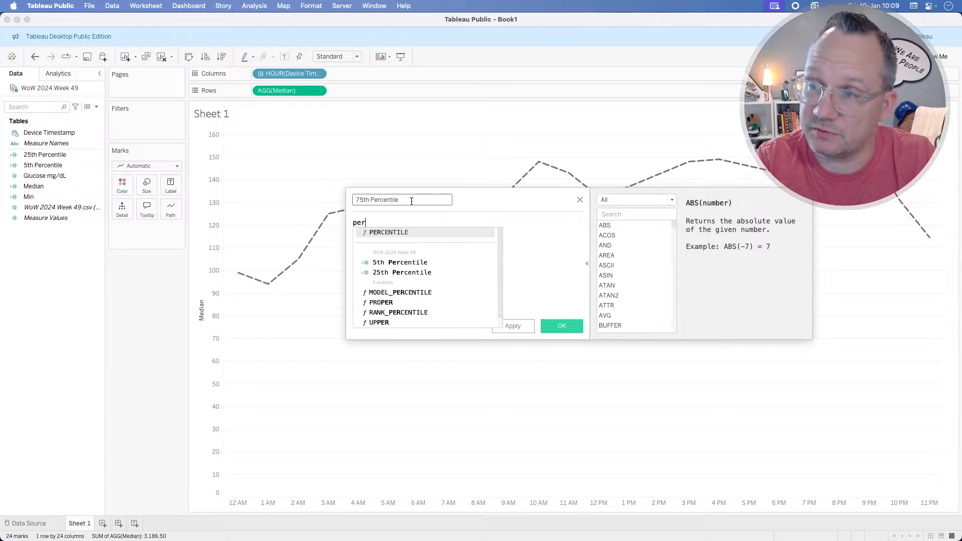
pyautogui.press('Return')
pyautogui.write('[g')
pyautogui.press('Return')
pyautogui.write(',.75')
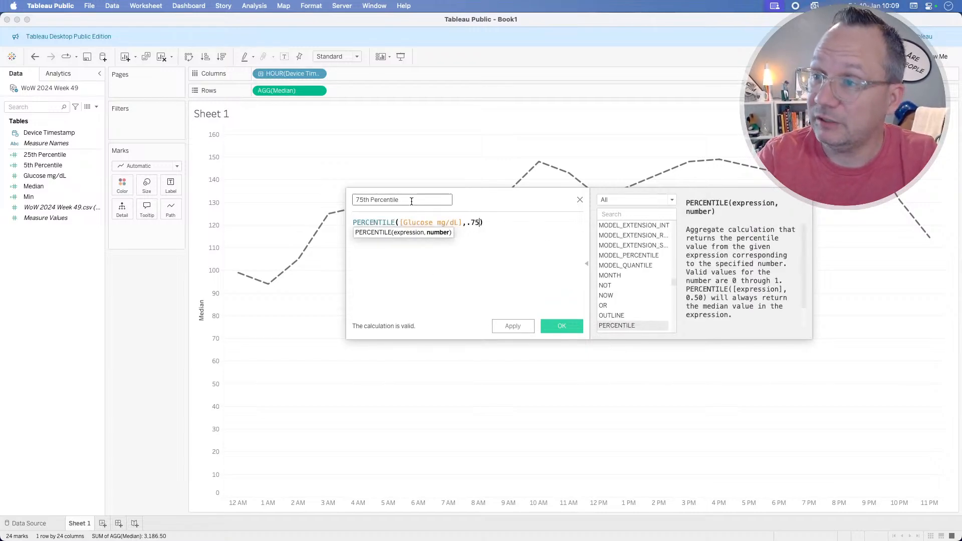
pyautogui.press('Right')
pyautogui.click(564, 327)
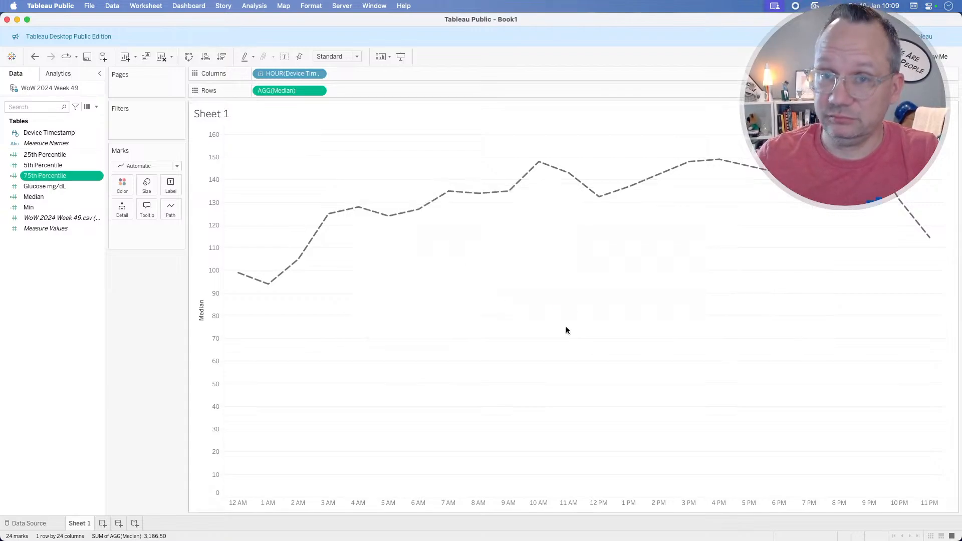
# Create a calculated field named 95th Percentile with the formula PERCENTILE([Glucose mg/dL],.95).
pyautogui.rightClick(56, 306)
pyautogui.click(62, 311)
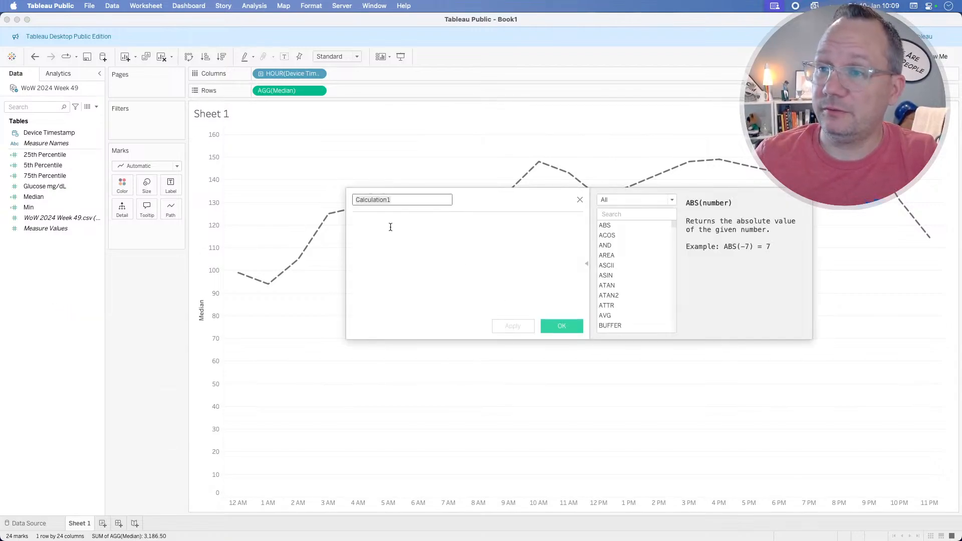
pyautogui.write('95th')
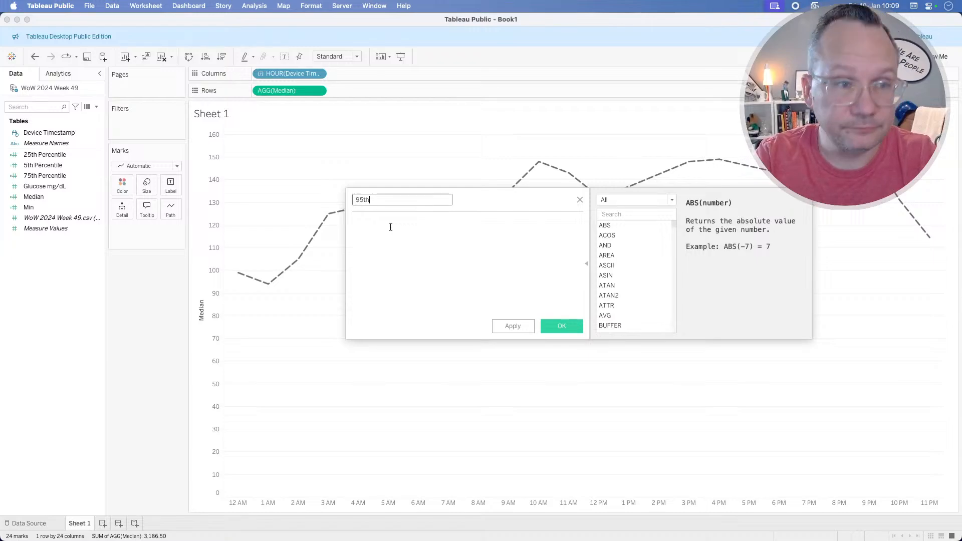
pyautogui.write(' Percentile')
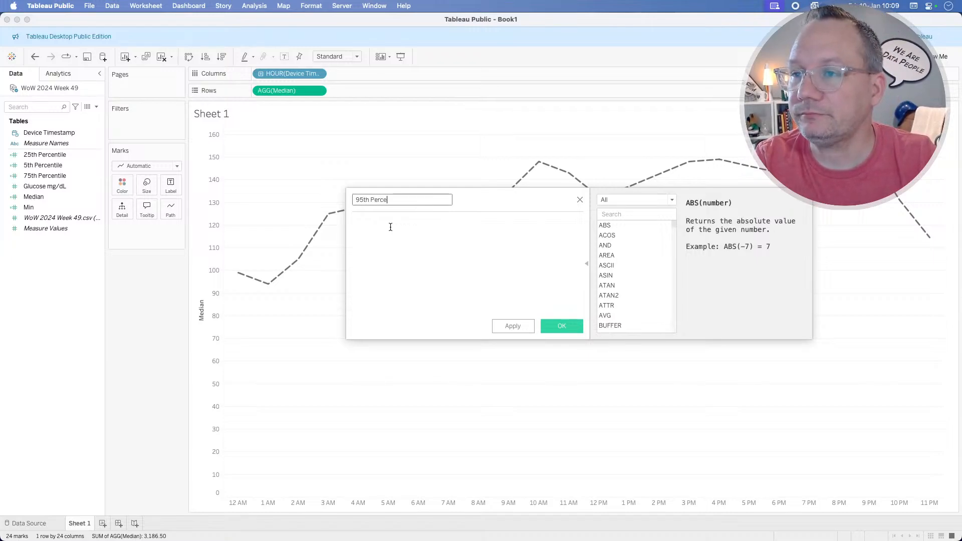
pyautogui.click(390, 227)
pyautogui.write('perc')
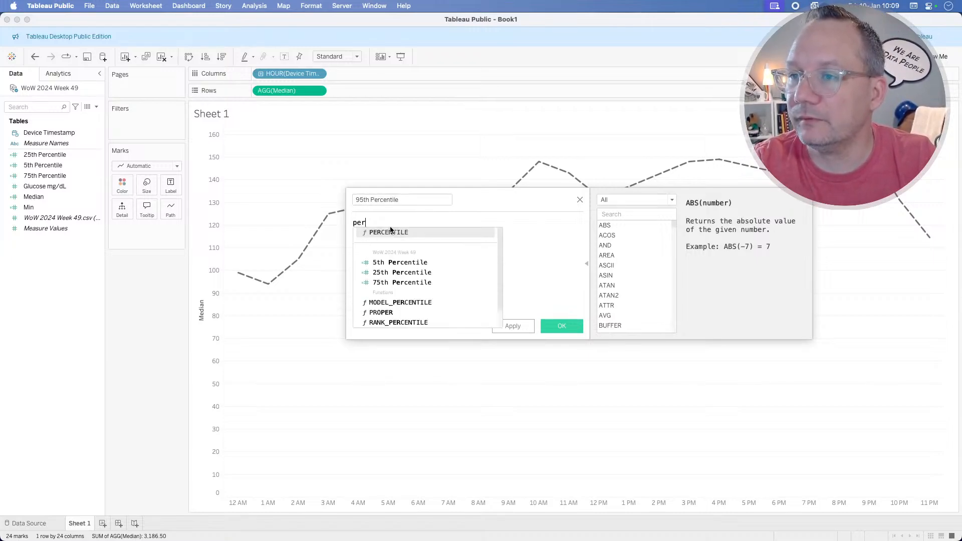
pyautogui.press('Return')
pyautogui.write('fl')
pyautogui.press('BackSpace')
pyautogui.press('BackSpace')
pyautogui.write('gl')
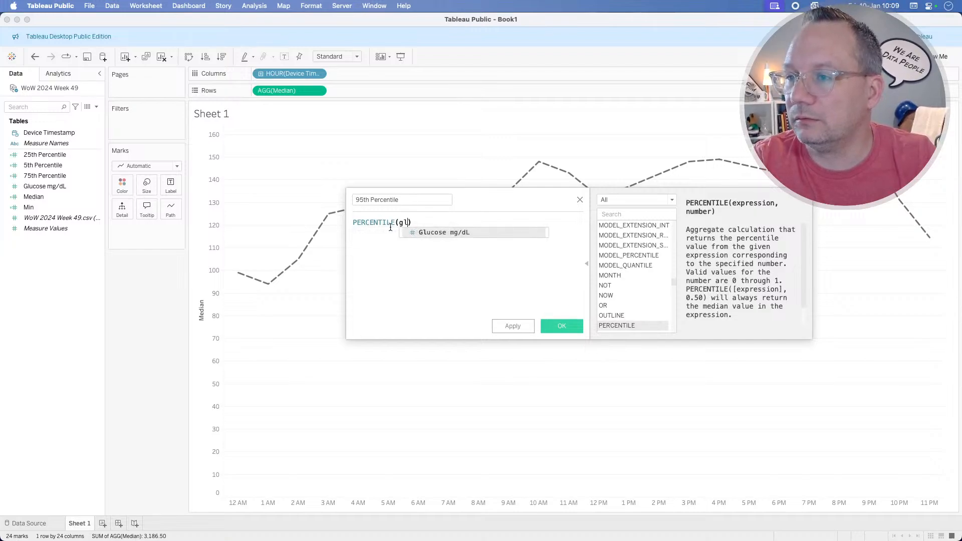
pyautogui.press('Return')
pyautogui.write(',')
pyautogui.write('.95')
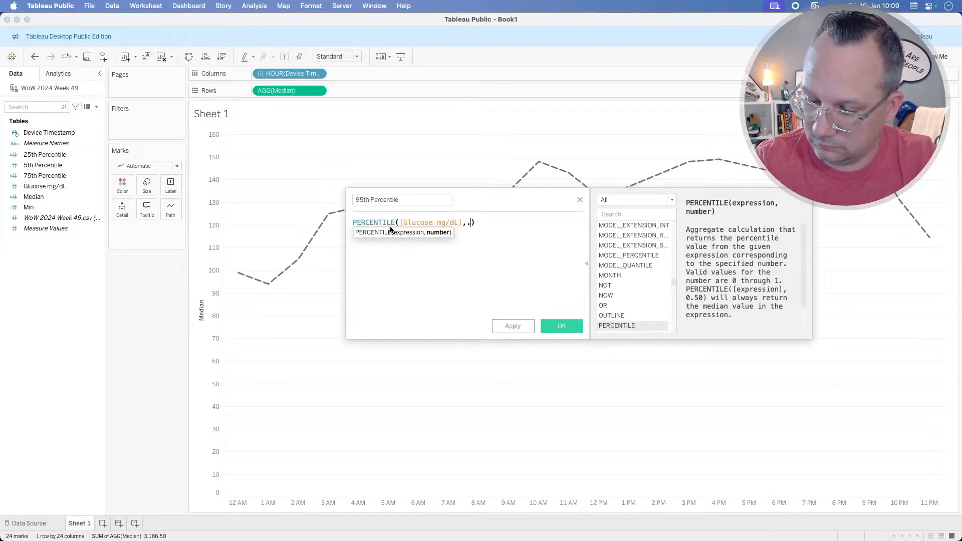
pyautogui.click(562, 325)
# Create a calculated field named Max with the formula MAX([Glucose mg/dL]).
pyautogui.rightClick(52, 290)
pyautogui.click(63, 294)
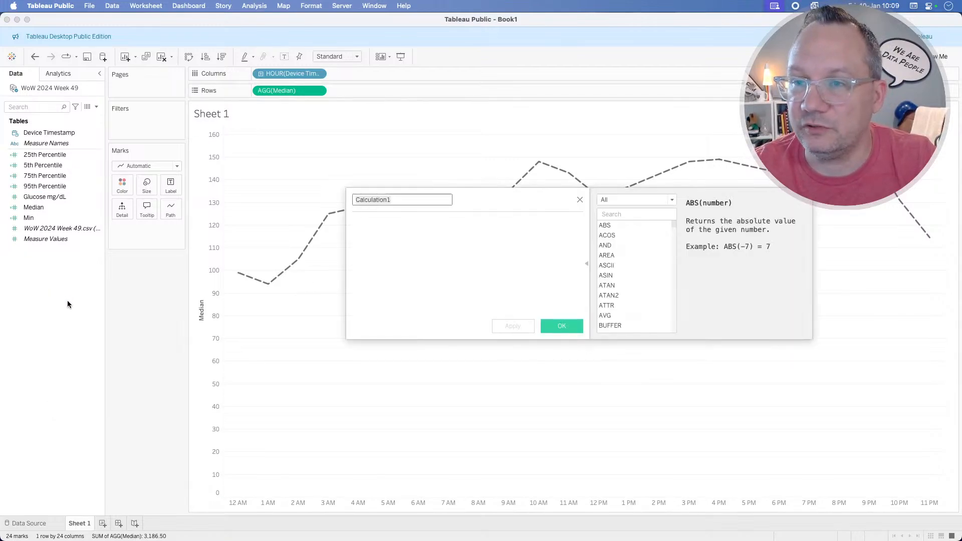
pyautogui.write('Max')
pyautogui.press('Tab')
pyautogui.write('p')
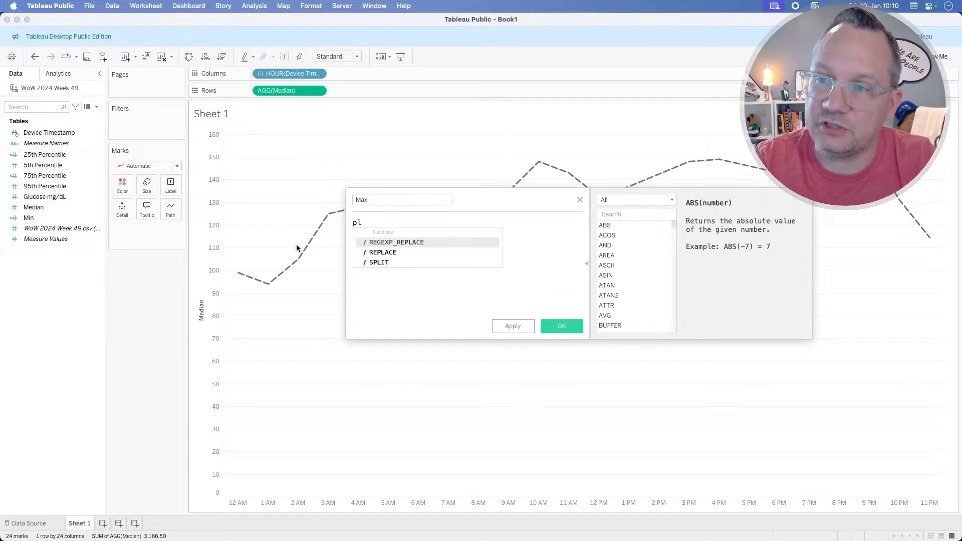
pyautogui.press('BackSpace')
pyautogui.write('o')
pyautogui.press('BackSpace')
pyautogui.write('per')
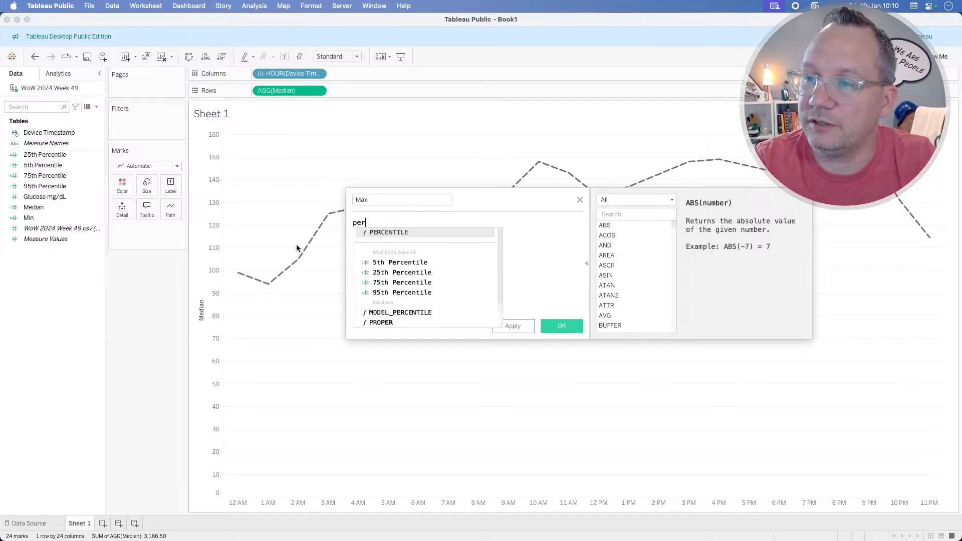
pyautogui.press('Return')
pyautogui.write('glu')
pyautogui.press('Return')
pyautogui.write(', .')
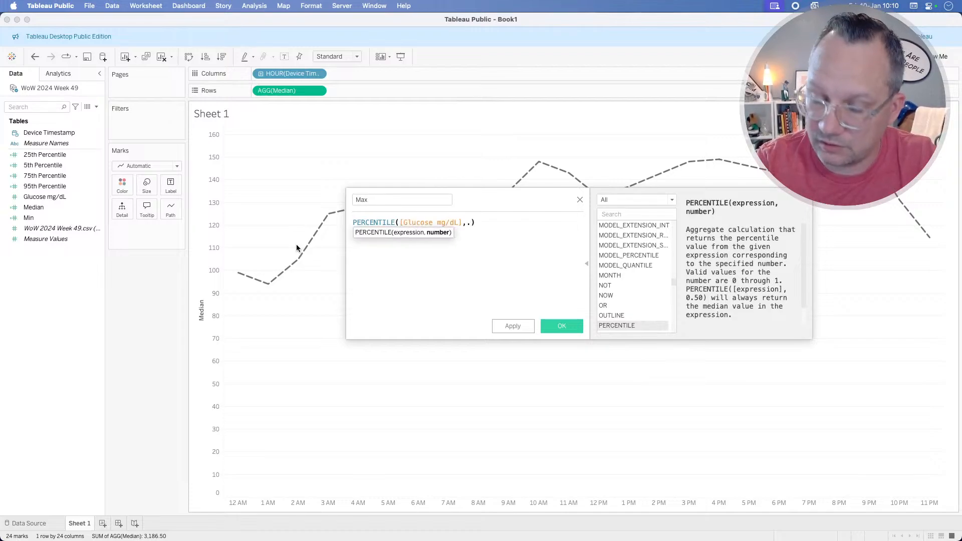
pyautogui.press('BackSpace')
pyautogui.press('BackSpace')
pyautogui.press('Home')
pyautogui.press('Delete')
pyautogui.press('Delete')
pyautogui.press('Delete')
pyautogui.press('Delete')
pyautogui.press('Delete')
pyautogui.press('Delete')
pyautogui.press('Delete')
pyautogui.press('Delete')
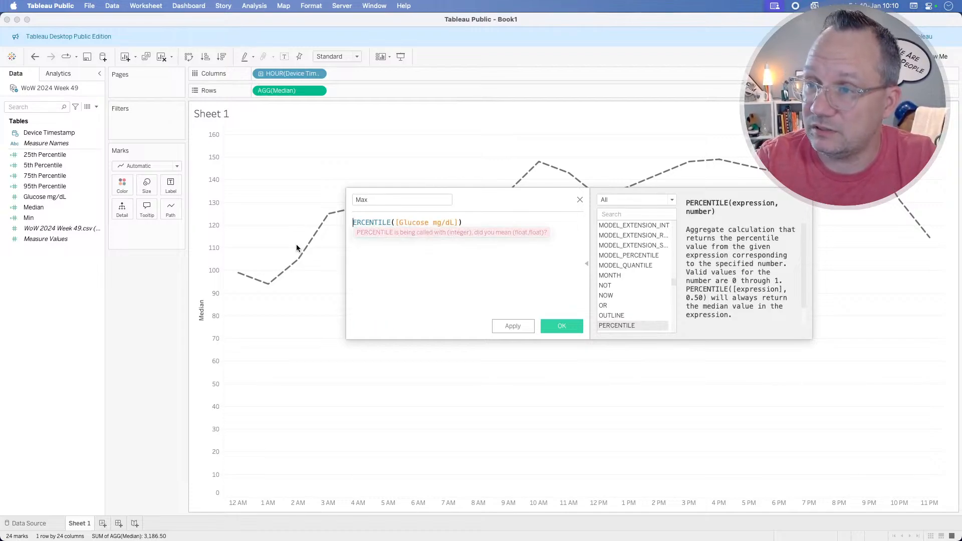
pyautogui.press('Delete')
pyautogui.press('Delete')
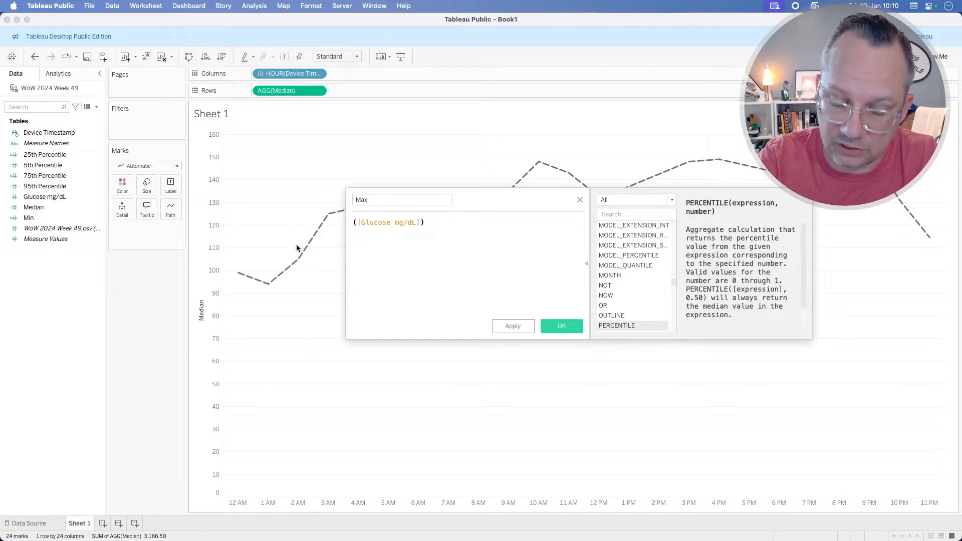
pyautogui.write('max')
pyautogui.press('Return')
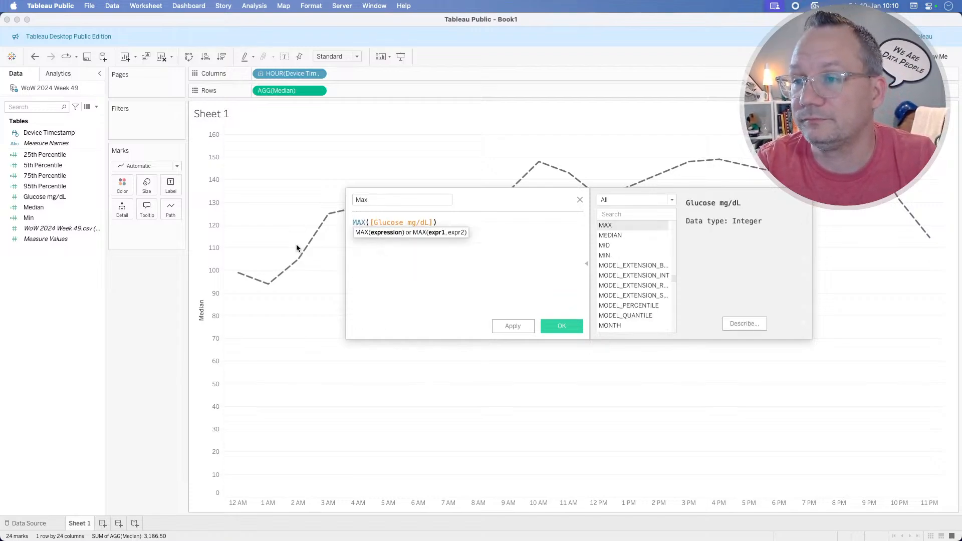
pyautogui.click(556, 326)
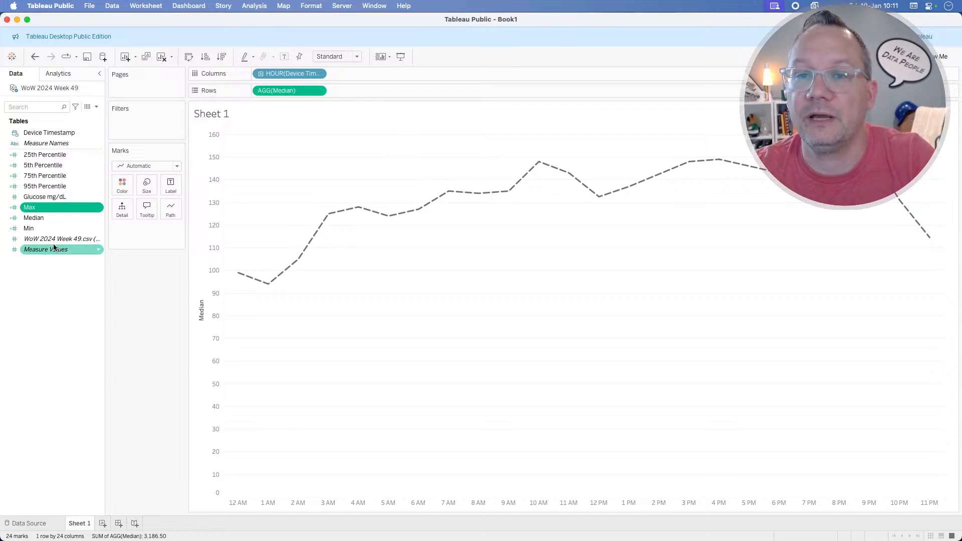
# Add Glucose mg/dL to Rows after Median and convert it to a dimension so each reading is plotted per hour.
pyautogui.moveTo(45, 197); pyautogui.dragTo(371, 91)
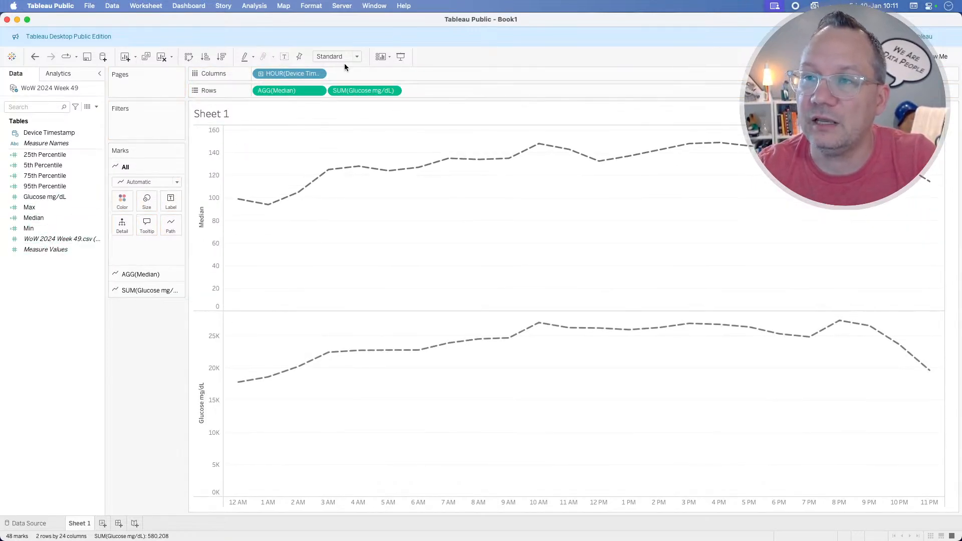
pyautogui.click(394, 90)
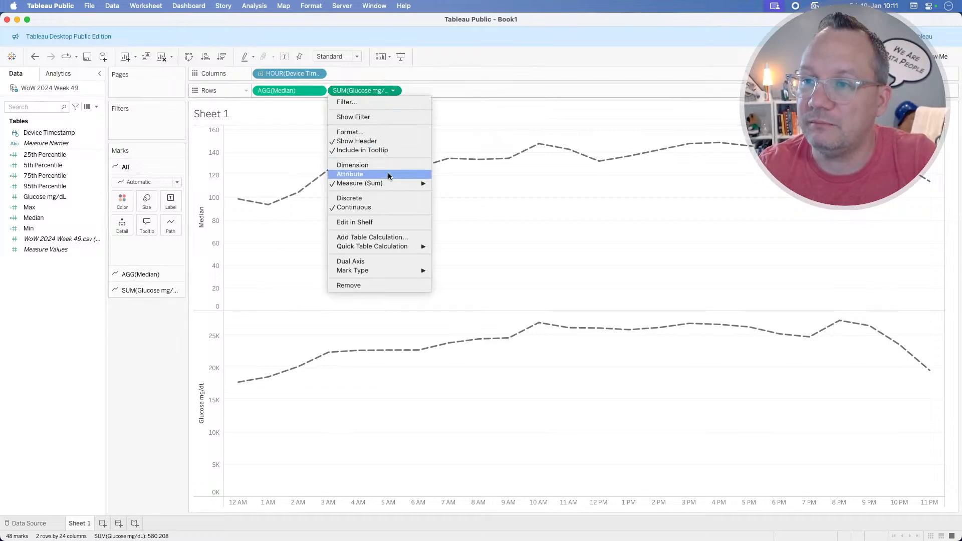
pyautogui.click(366, 165)
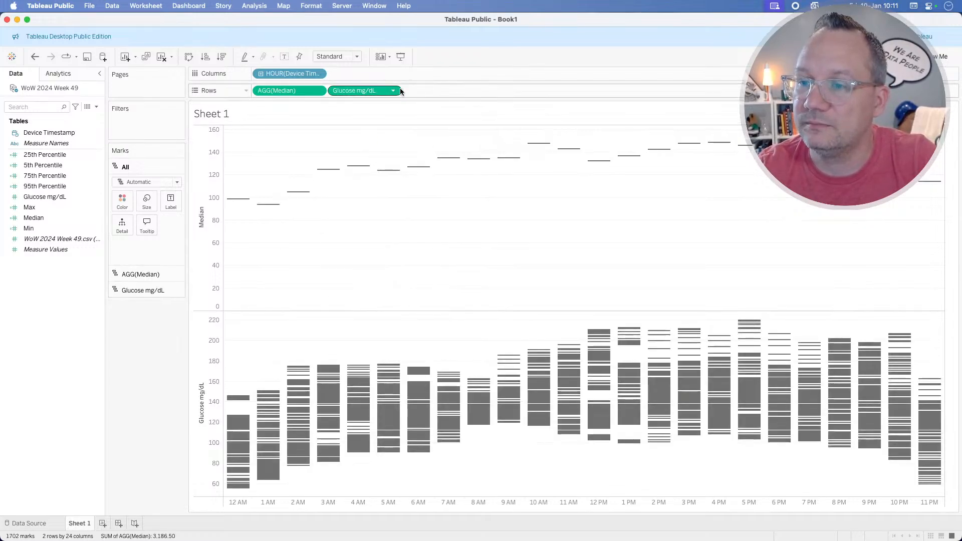
# Examine the spread of individual glucose readings at 12 AM, 1 AM and 2 AM, from the lowest to the highest mark.
pyautogui.moveTo(236, 469)
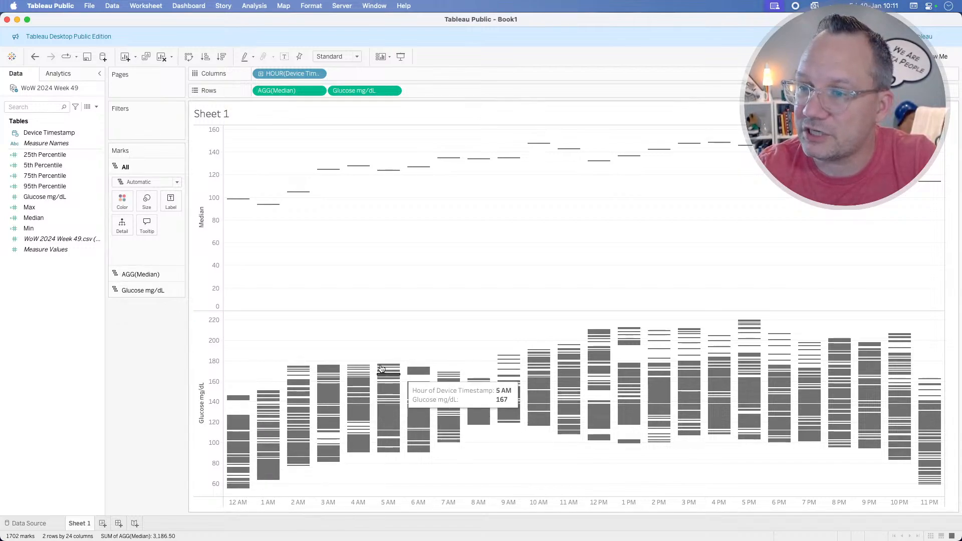
pyautogui.moveTo(237, 378); pyautogui.dragTo(235, 496)
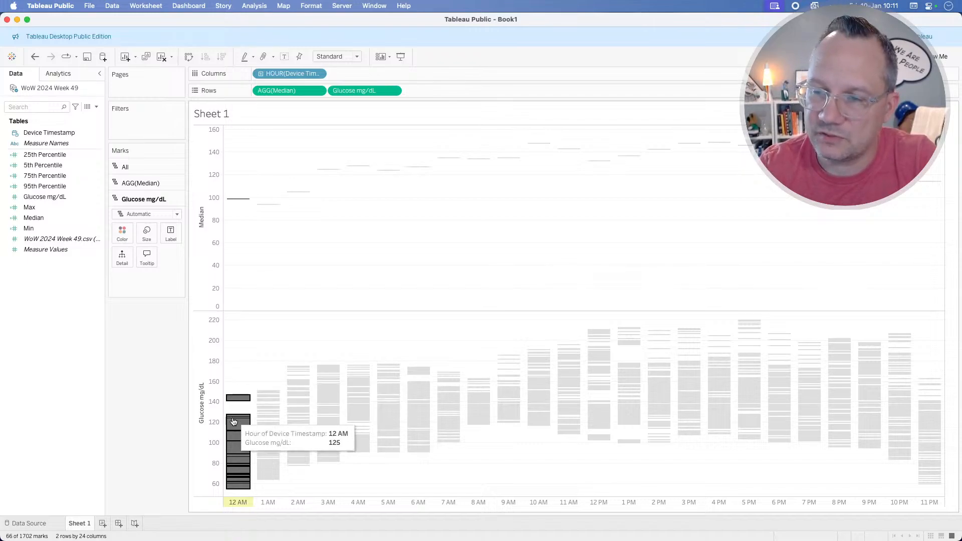
pyautogui.click(256, 362)
pyautogui.moveTo(260, 374); pyautogui.dragTo(270, 487)
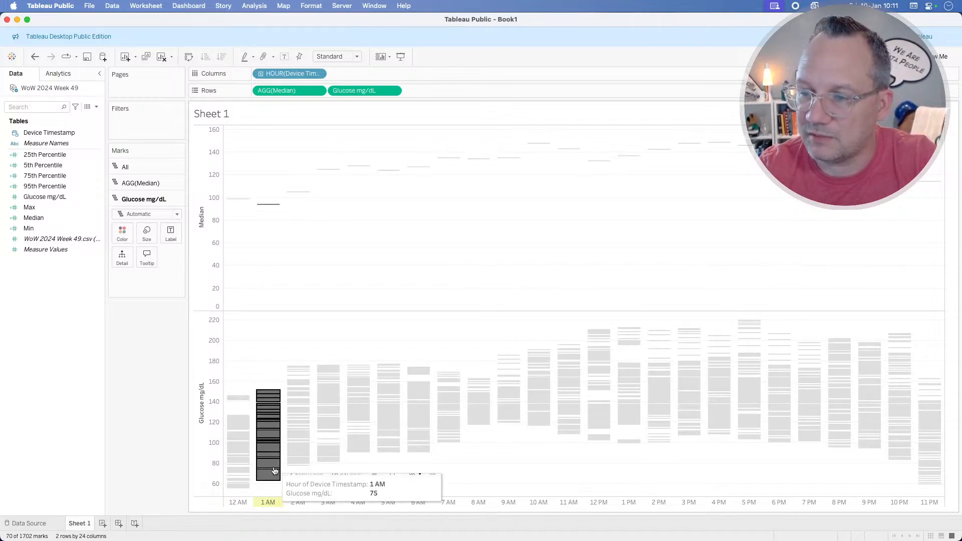
pyautogui.moveTo(276, 470)
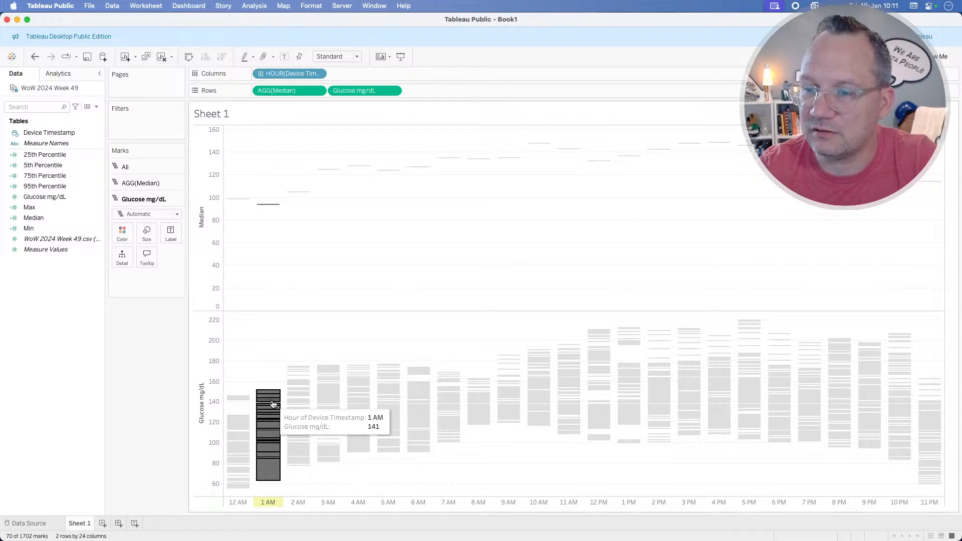
pyautogui.moveTo(305, 347); pyautogui.dragTo(295, 489)
pyautogui.click(271, 358)
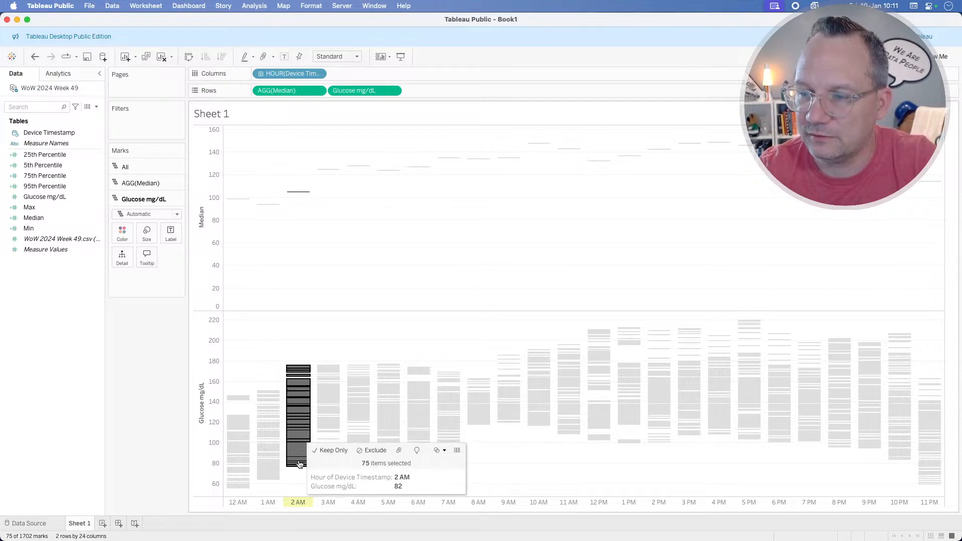
pyautogui.click(264, 371)
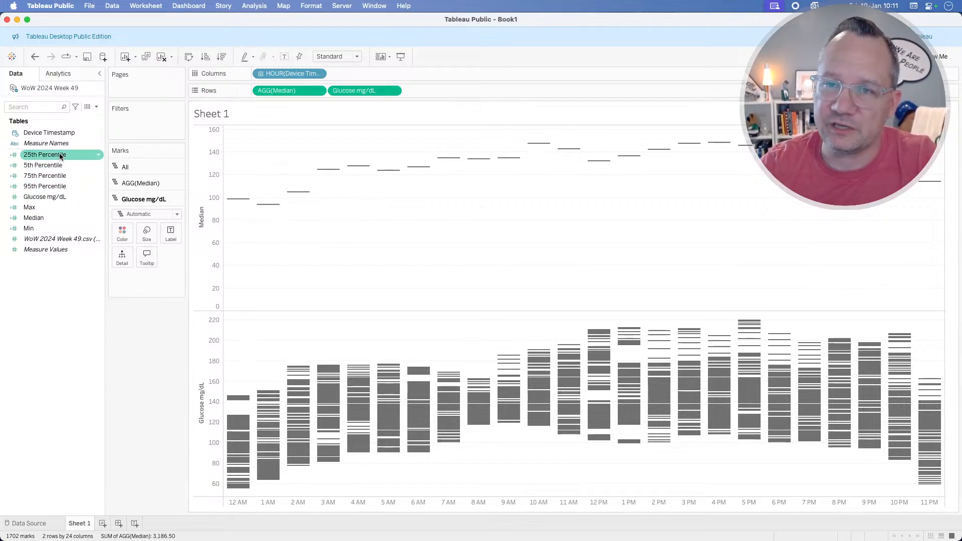
pyautogui.moveTo(241, 369); pyautogui.dragTo(243, 501)
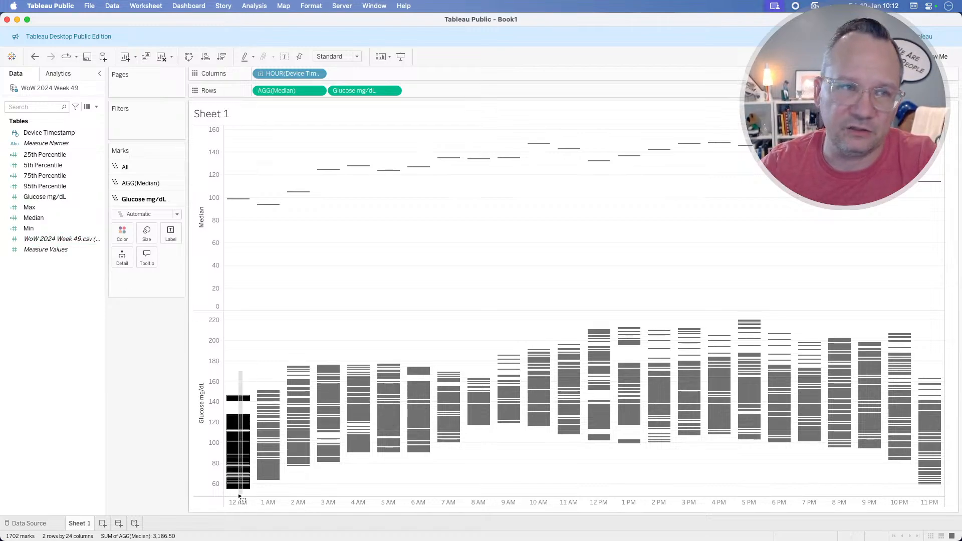
pyautogui.moveTo(239, 494); pyautogui.dragTo(258, 342)
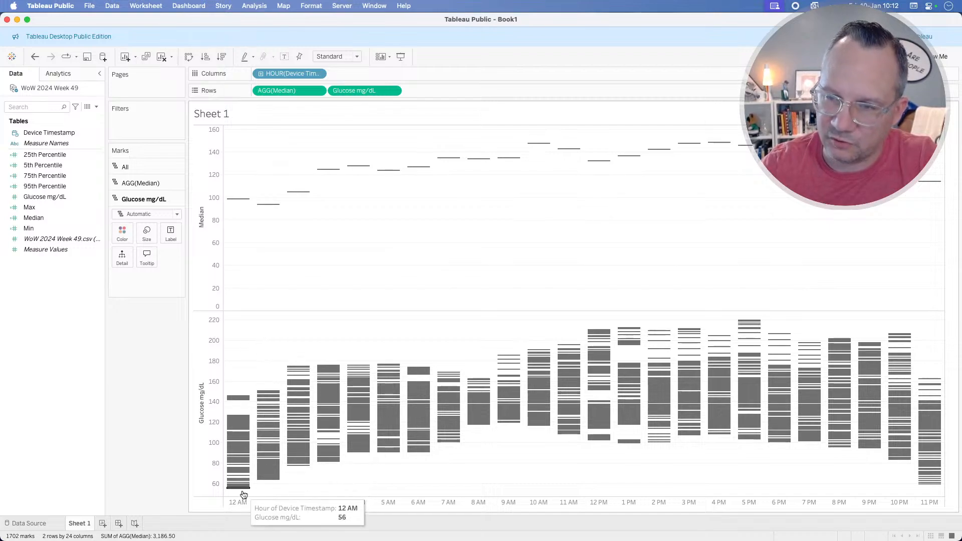
pyautogui.moveTo(246, 395)
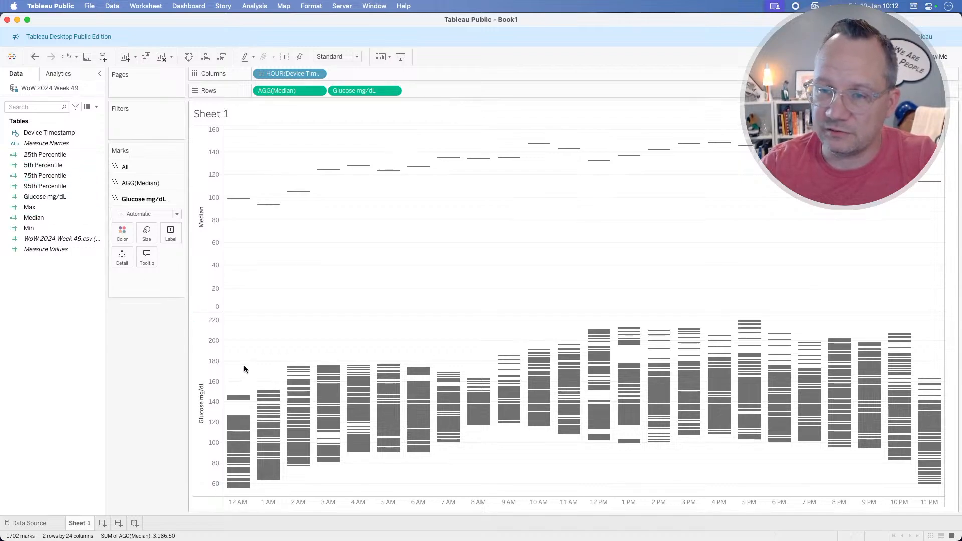
pyautogui.moveTo(242, 380); pyautogui.dragTo(236, 493)
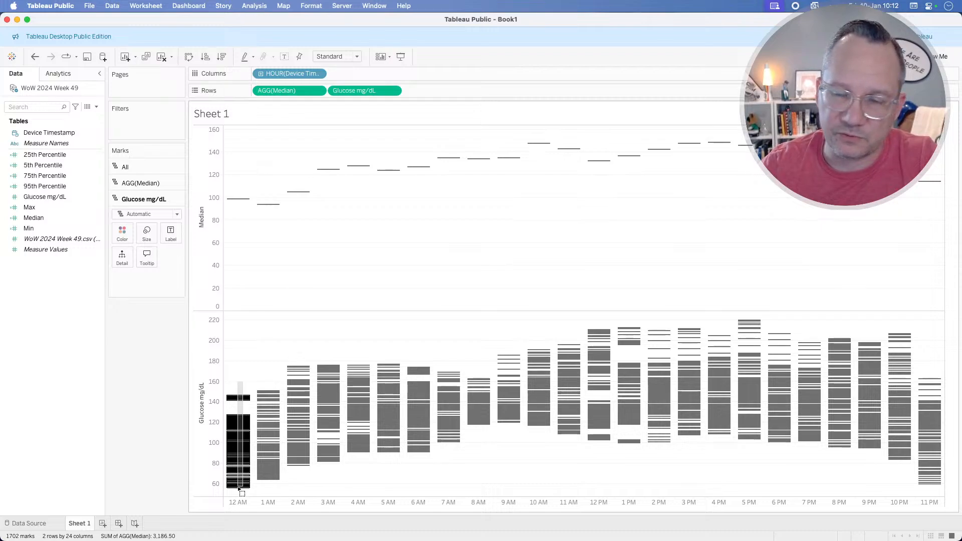
pyautogui.click(248, 372)
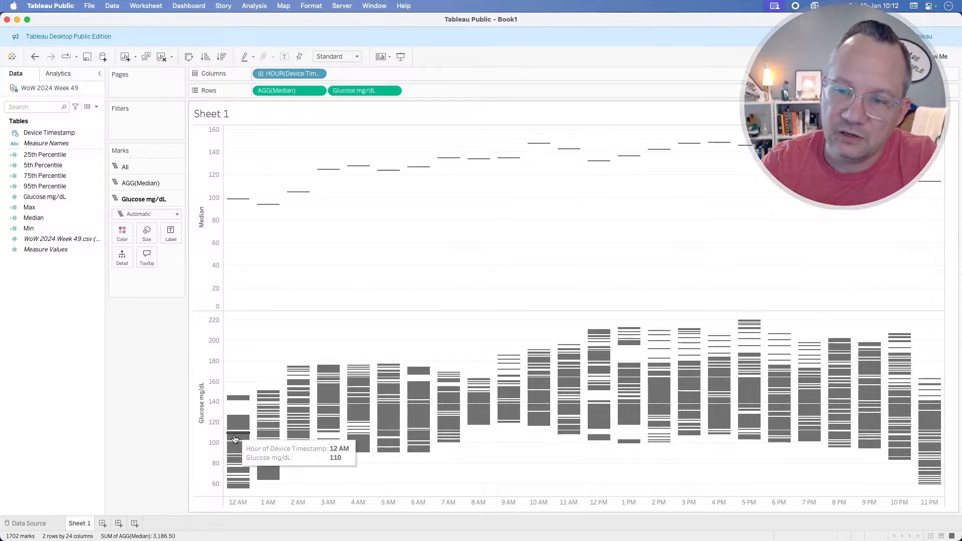
pyautogui.moveTo(245, 472)
pyautogui.click(55, 155)
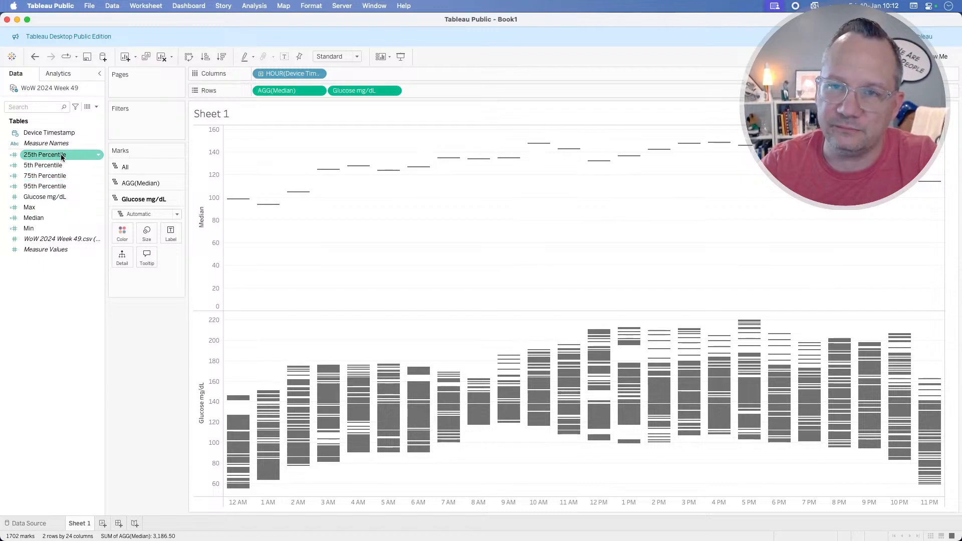
pyautogui.moveTo(64, 155)
pyautogui.mouseDown()
pyautogui.moveTo(161, 262)
pyautogui.moveTo(157, 345)
pyautogui.mouseUp()
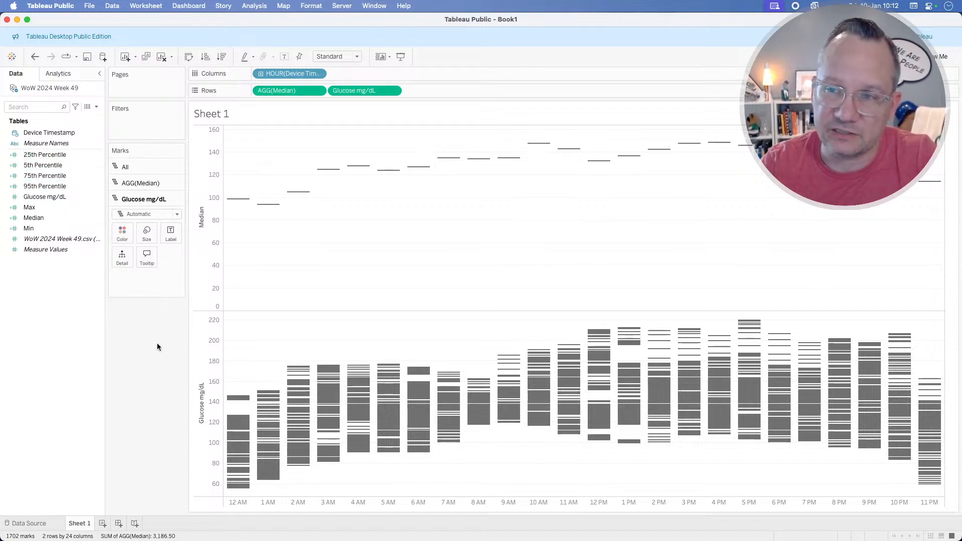
# Set the Median mark type to Line and add the Min field to Rows after Glucose mg/dL.
pyautogui.click(144, 184)
pyautogui.click(143, 197)
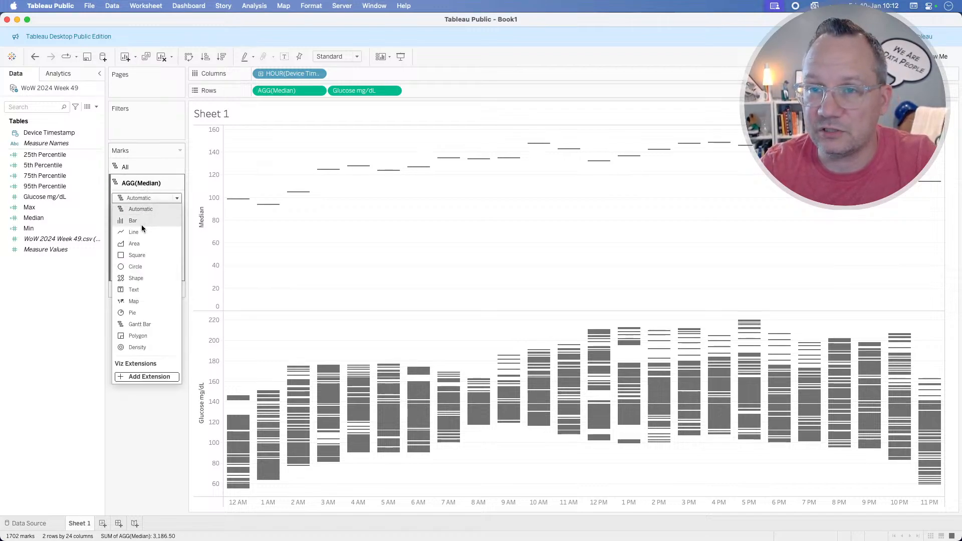
pyautogui.click(141, 228)
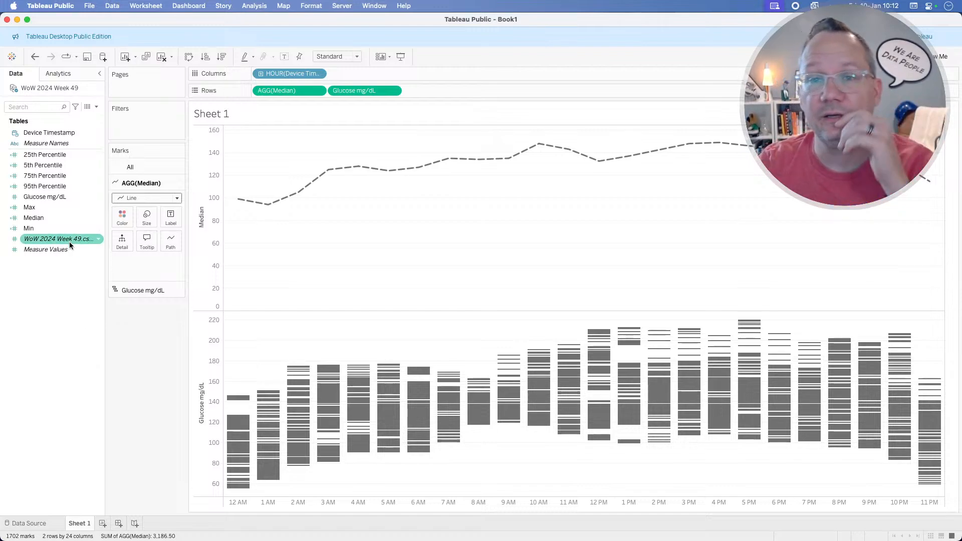
pyautogui.moveTo(57, 231); pyautogui.dragTo(438, 89)
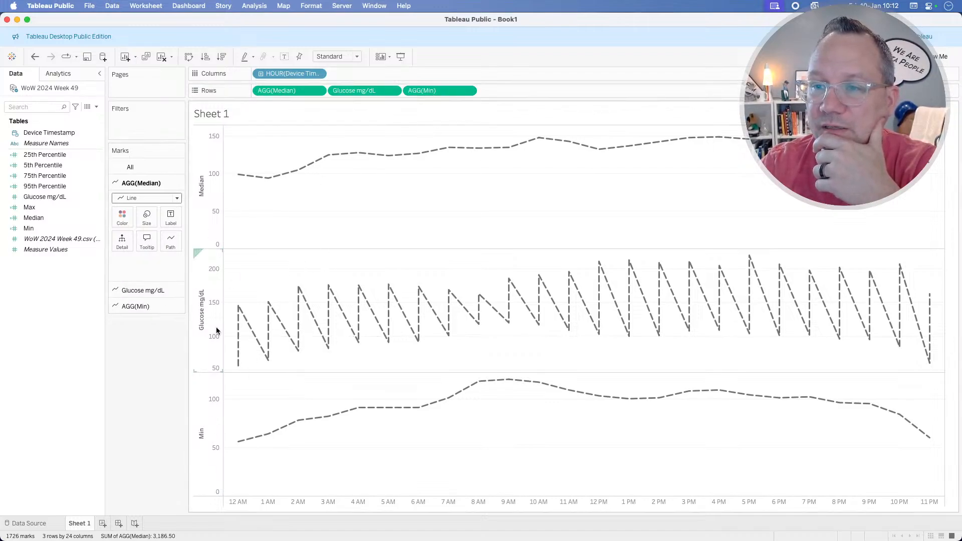
# Change the mark type of Glucose mg/dL to Gantt Bar.
pyautogui.click(132, 290)
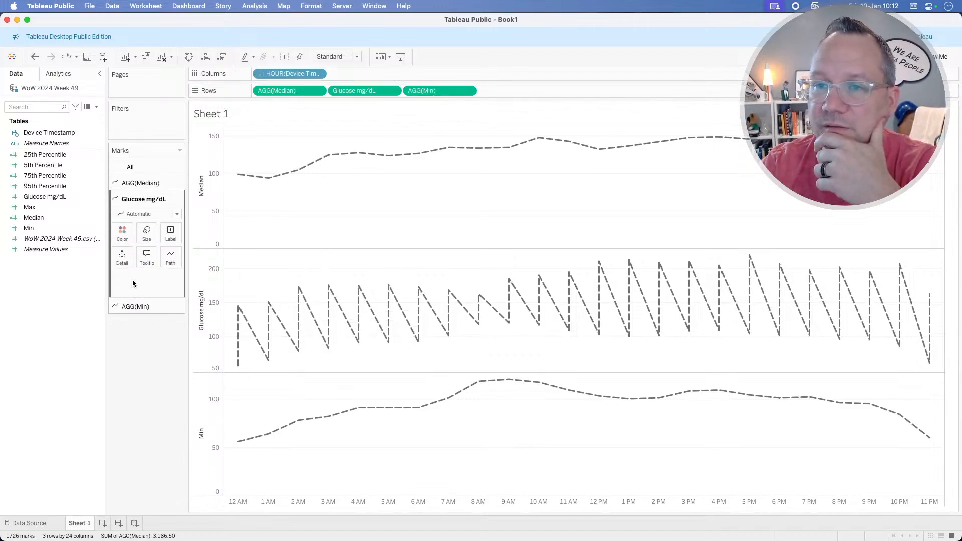
pyautogui.click(143, 214)
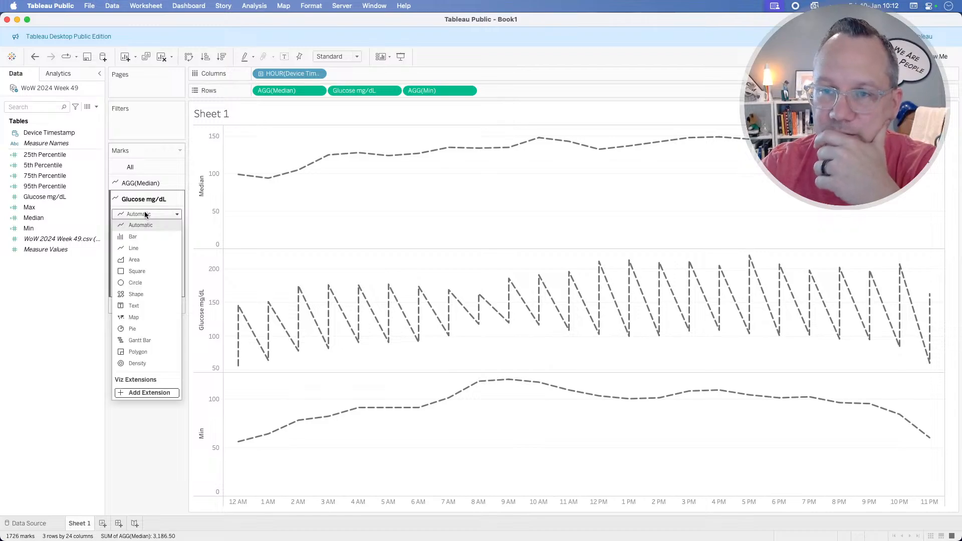
pyautogui.click(143, 341)
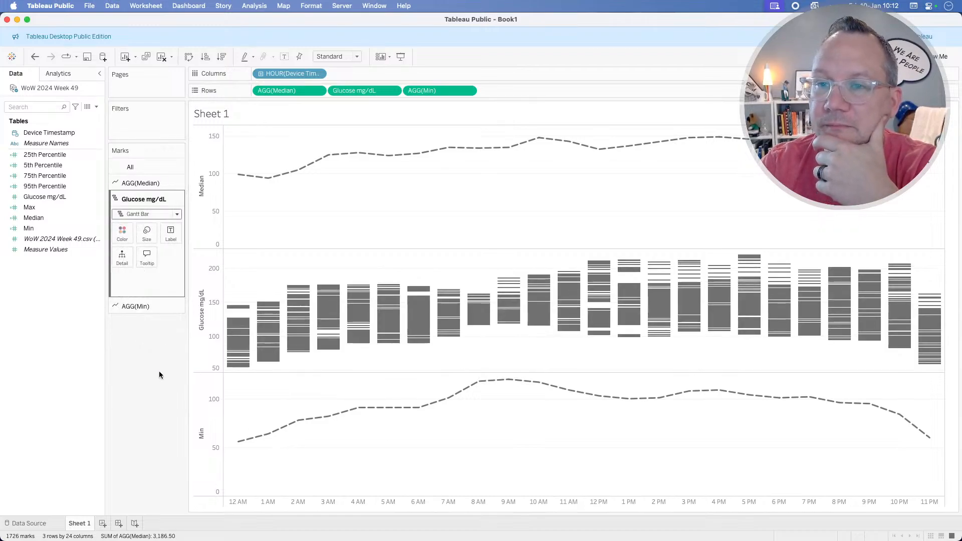
# Change the mark type of Min to Area.
pyautogui.click(146, 310)
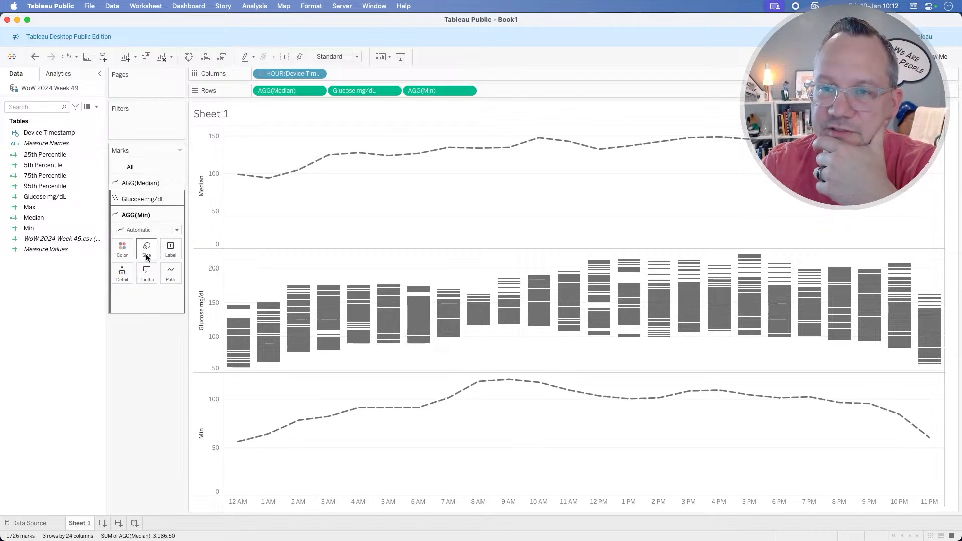
pyautogui.click(138, 233)
pyautogui.click(137, 278)
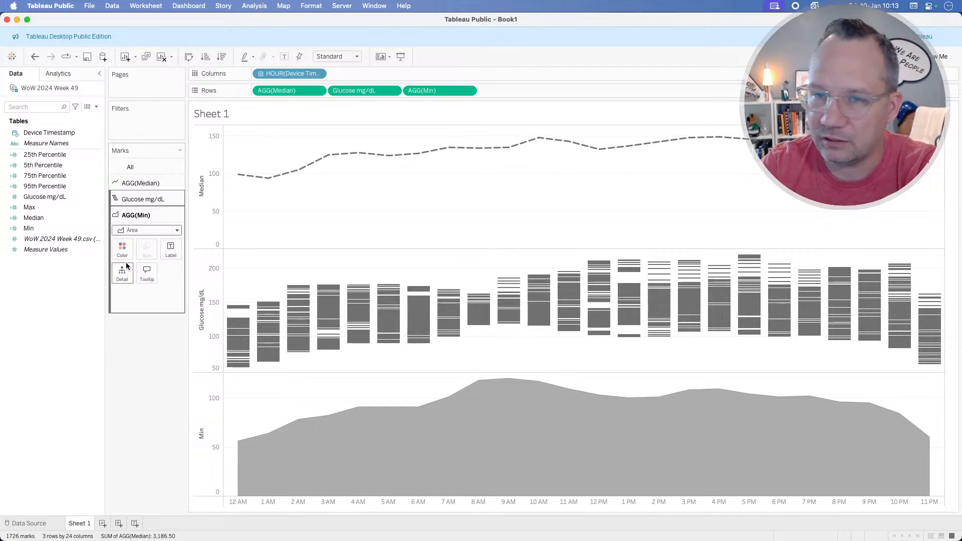
# Try adding the Max field to Rows after Min as its own chart, and undo the addition.
pyautogui.moveTo(31, 207); pyautogui.dragTo(492, 92)
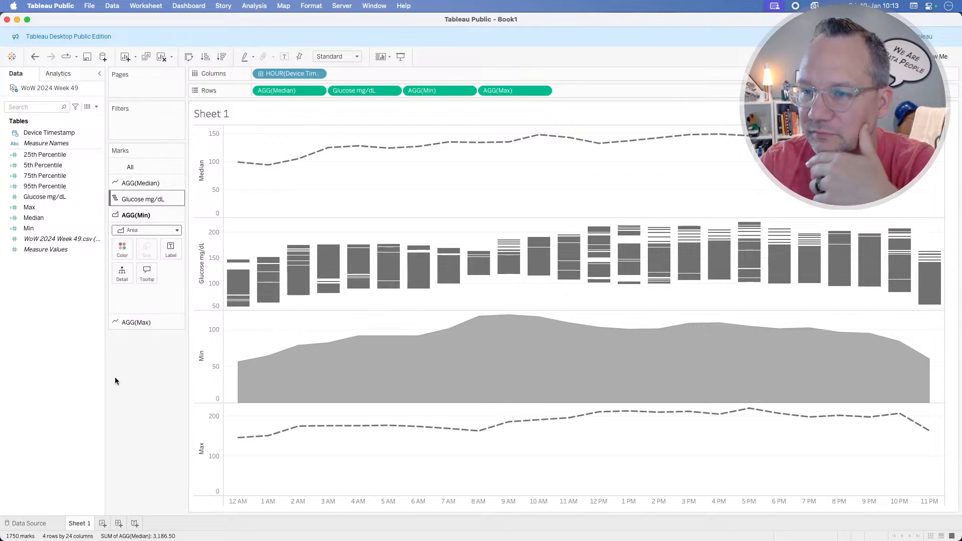
pyautogui.press('super+z')
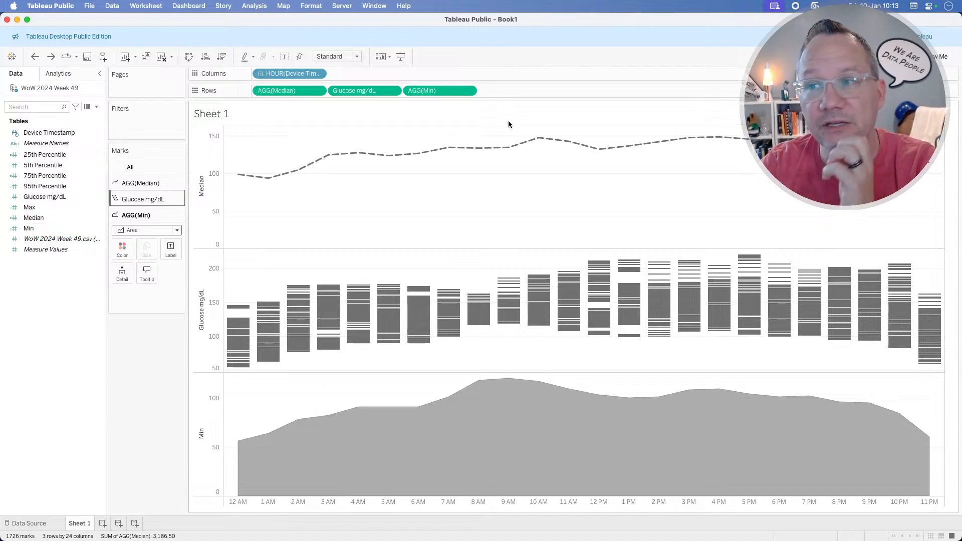
# Combine the 5th, 25th, 75th and 95th Percentile and Max fields with Min on one shared Measure Values axis.
pyautogui.click(53, 157)
pyautogui.keyDown('super'); pyautogui.click(49, 185); pyautogui.keyUp('super')
pyautogui.keyDown('super'); pyautogui.click(49, 176); pyautogui.keyUp('super')
pyautogui.keyDown('super'); pyautogui.click(49, 166); pyautogui.keyUp('super')
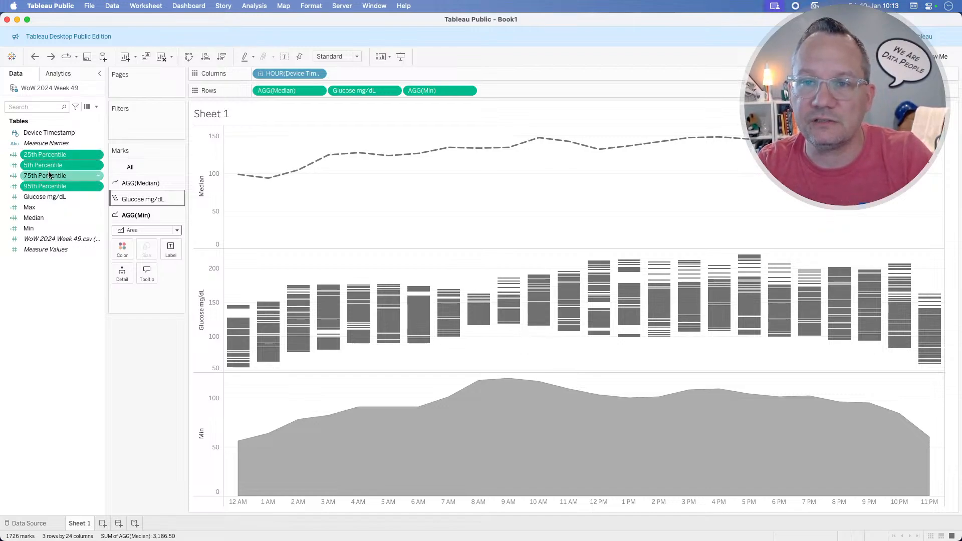
pyautogui.keyDown('super'); pyautogui.click(43, 207); pyautogui.keyUp('super')
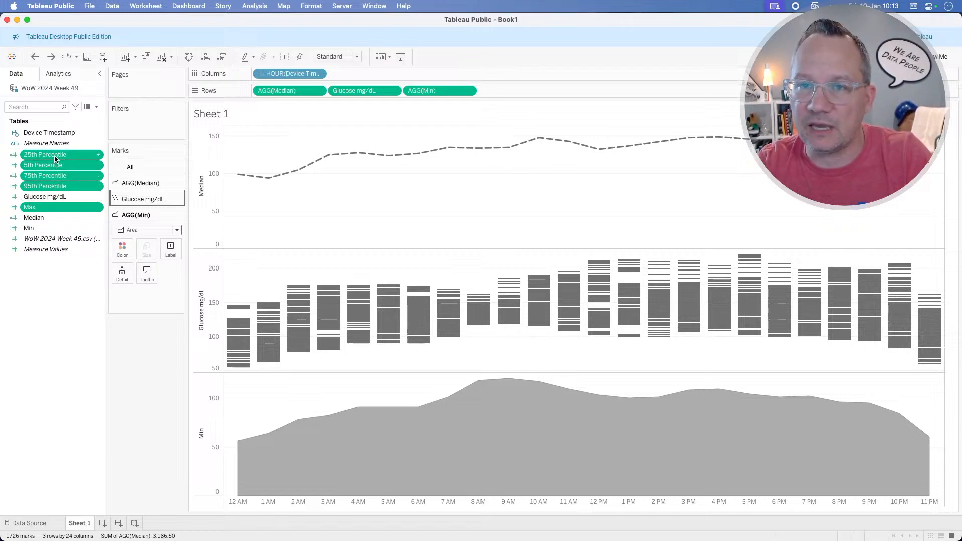
pyautogui.moveTo(56, 159); pyautogui.dragTo(197, 428)
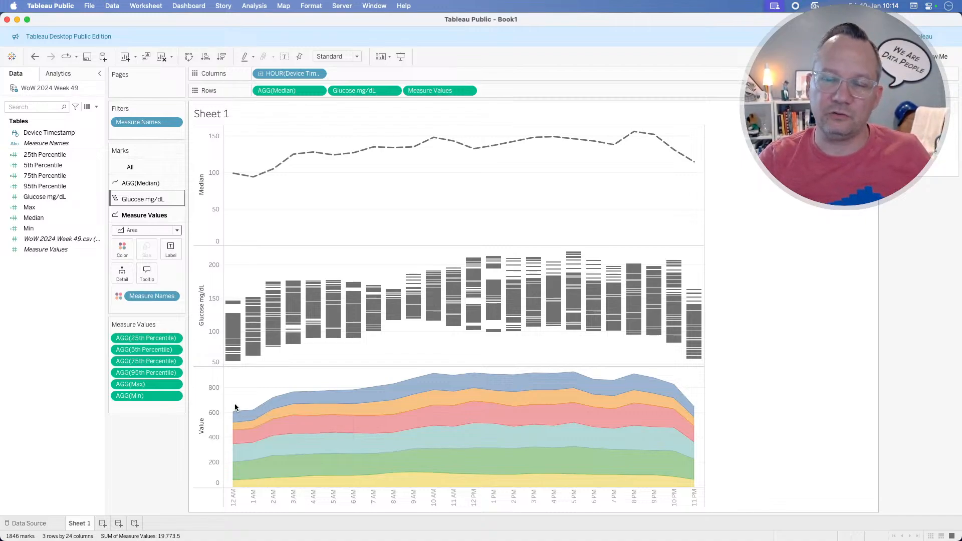
# Turn Stack Marks off so the Measure Values areas overlap from zero instead of adding up.
pyautogui.moveTo(234, 410)
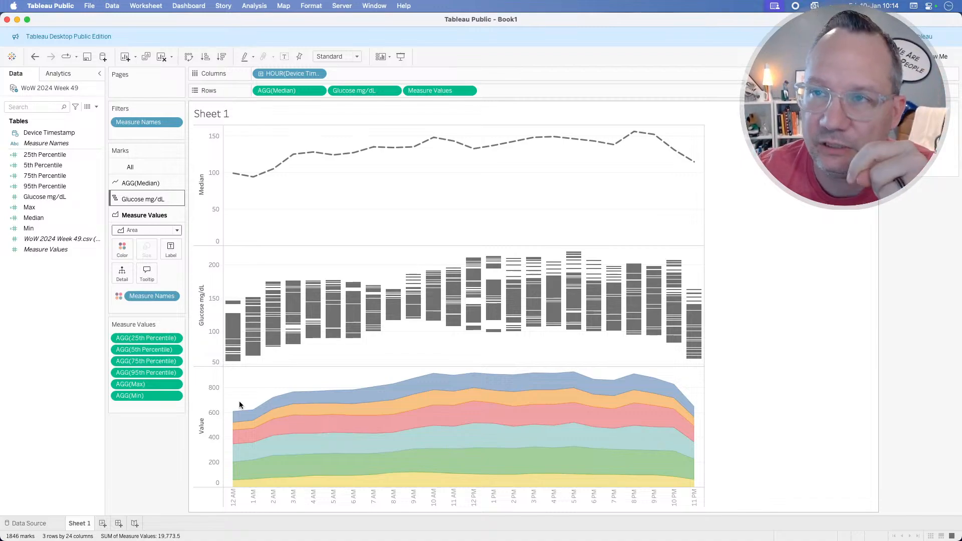
pyautogui.click(256, 6)
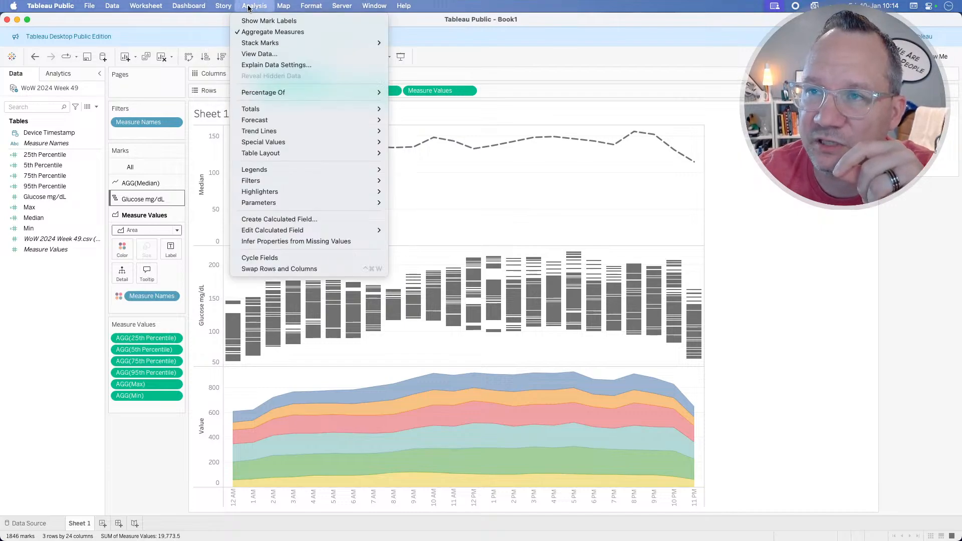
pyautogui.moveTo(382, 44)
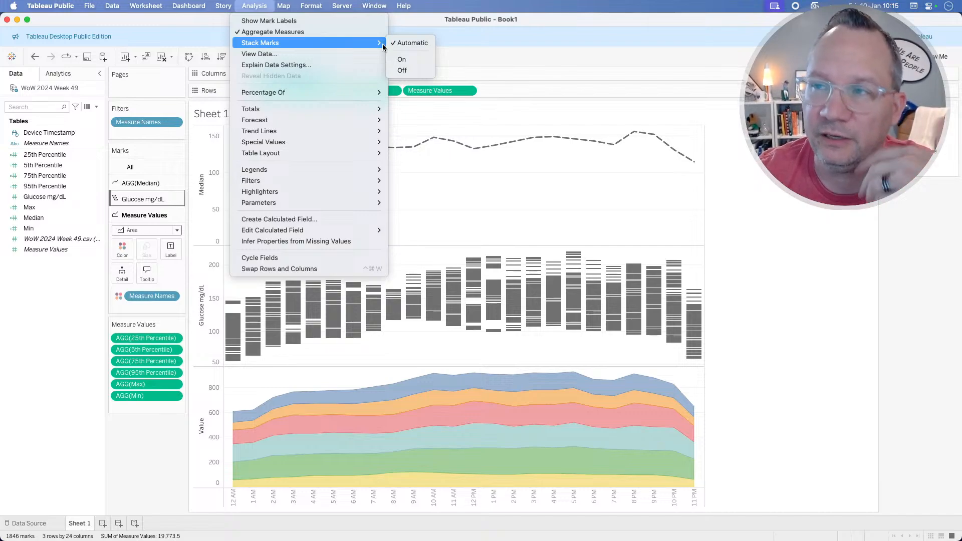
pyautogui.click(411, 70)
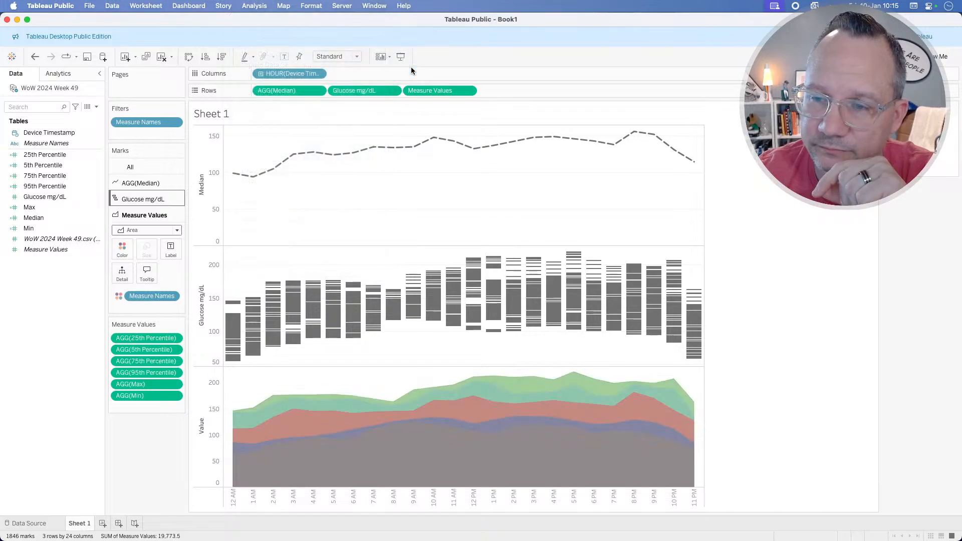
# Order the Measure Values as Max, 95th, 75th, 25th, 5th Percentile and Min, and highlight the Max area from the color legend.
pyautogui.moveTo(230, 461)
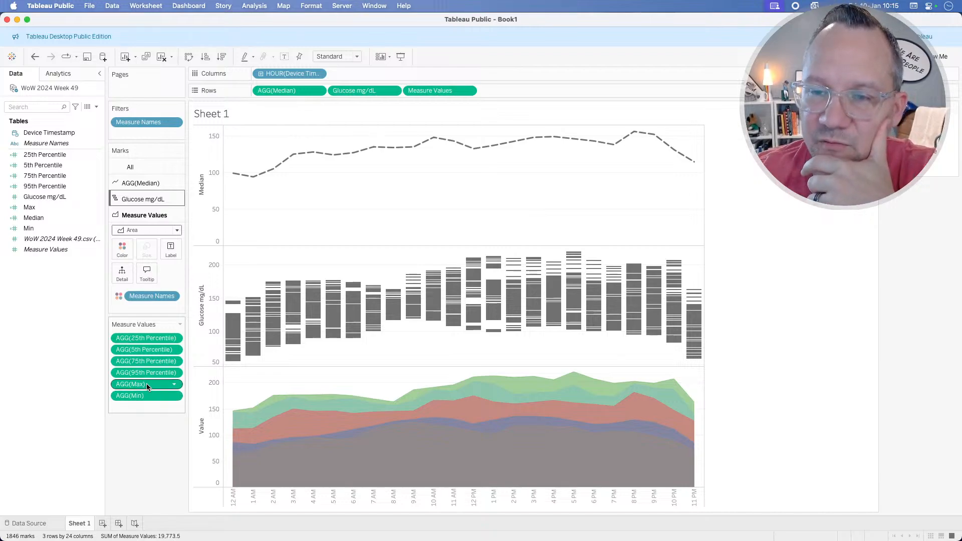
pyautogui.moveTo(146, 383)
pyautogui.mouseDown()
pyautogui.moveTo(150, 332)
pyautogui.moveTo(145, 391)
pyautogui.mouseUp()
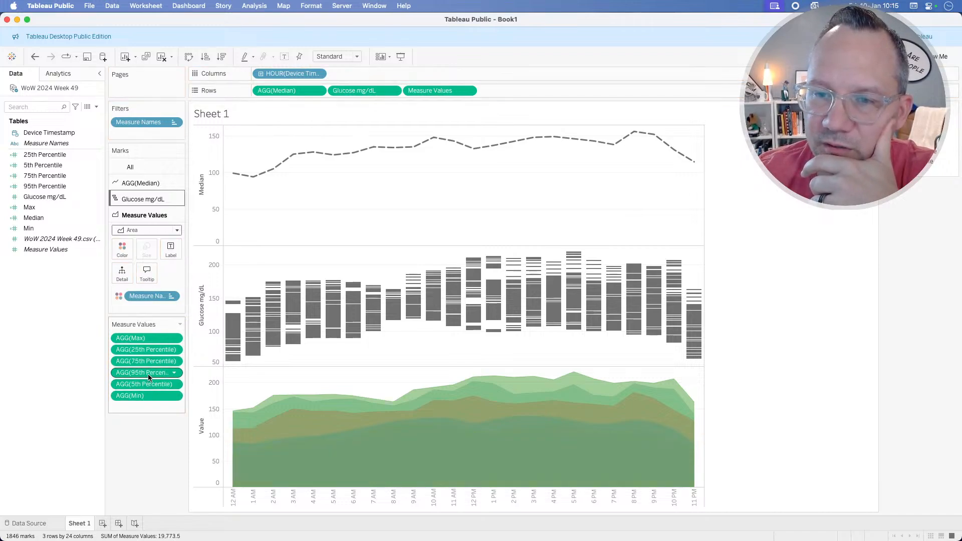
pyautogui.moveTo(145, 350); pyautogui.dragTo(153, 371)
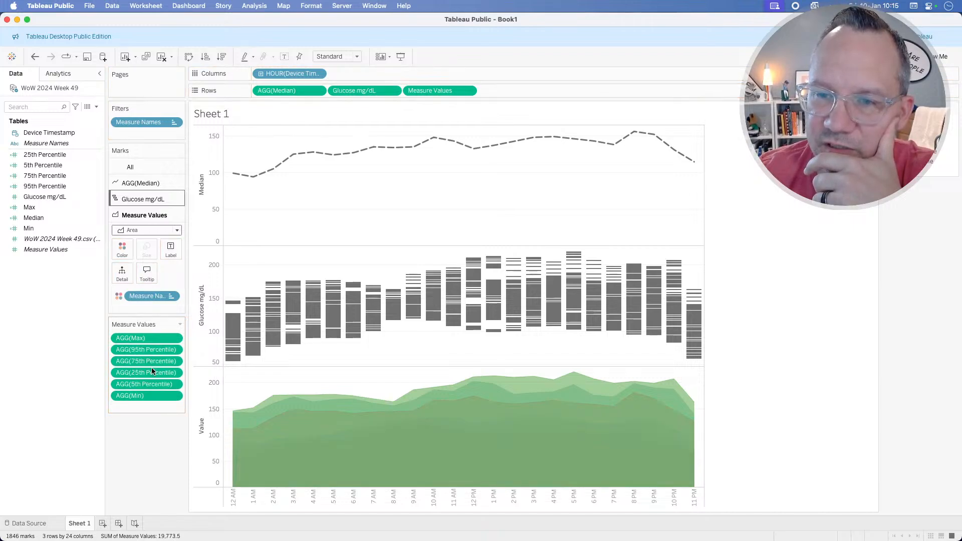
pyautogui.click(153, 339)
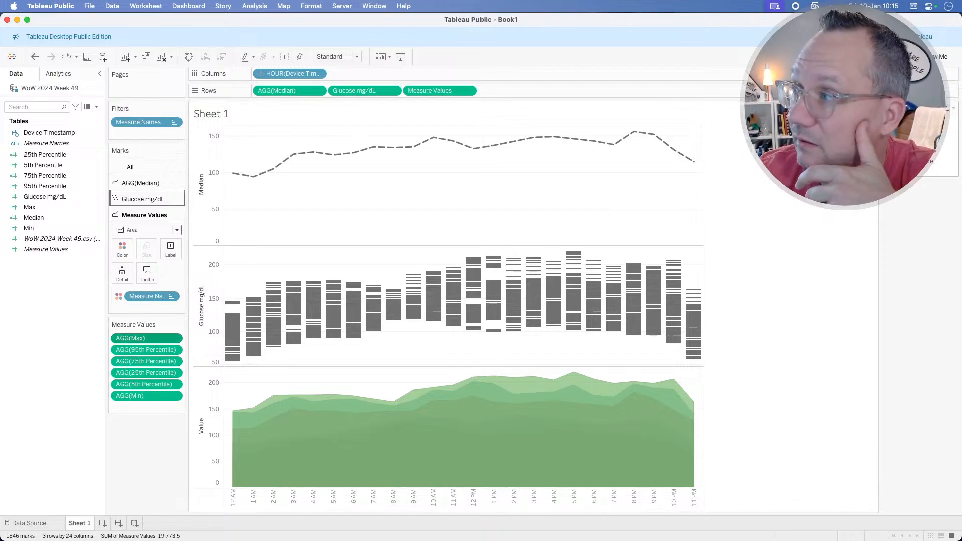
pyautogui.click(902, 119)
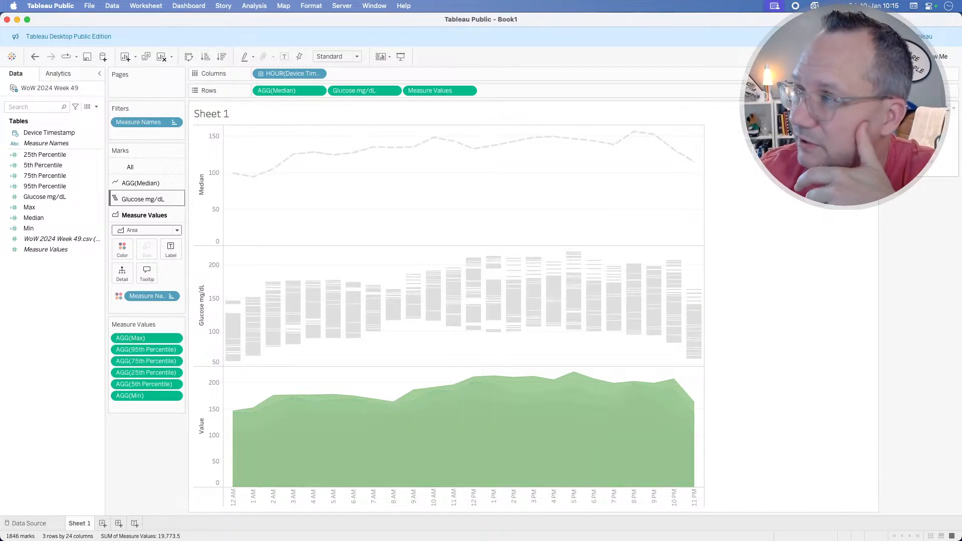
pyautogui.click(903, 119)
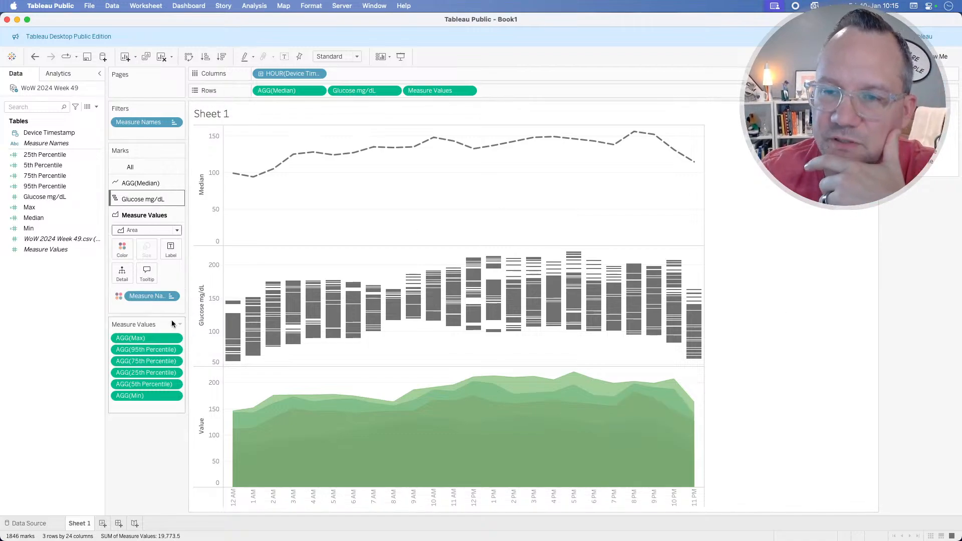
# Order the Measure Values as Min, 5th, 25th, 75th, 95th Percentile and Max, and remove Glucose mg/dL from Rows.
pyautogui.moveTo(147, 338); pyautogui.dragTo(155, 404)
pyautogui.moveTo(145, 338); pyautogui.dragTo(157, 404)
pyautogui.moveTo(145, 338); pyautogui.dragTo(155, 403)
pyautogui.moveTo(155, 339); pyautogui.dragTo(156, 410)
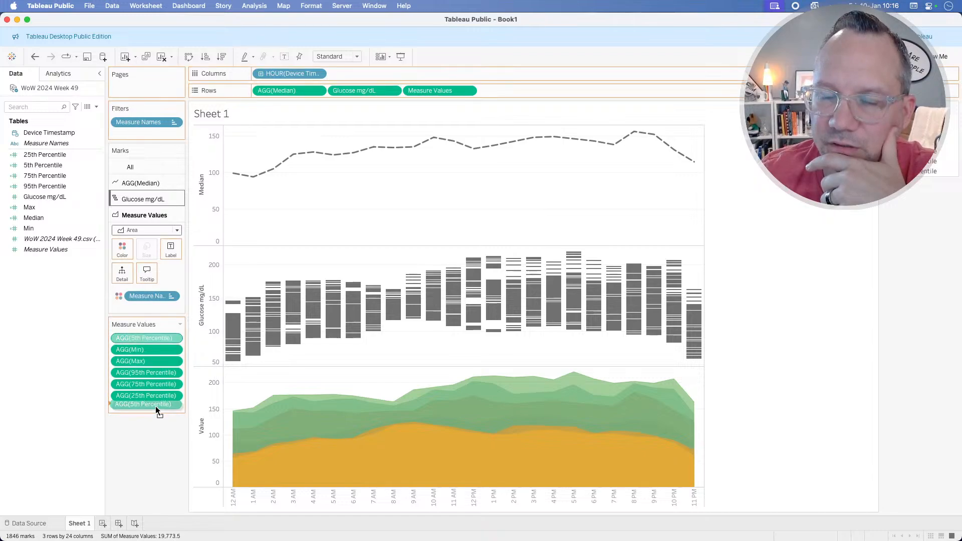
pyautogui.moveTo(156, 409); pyautogui.dragTo(155, 406)
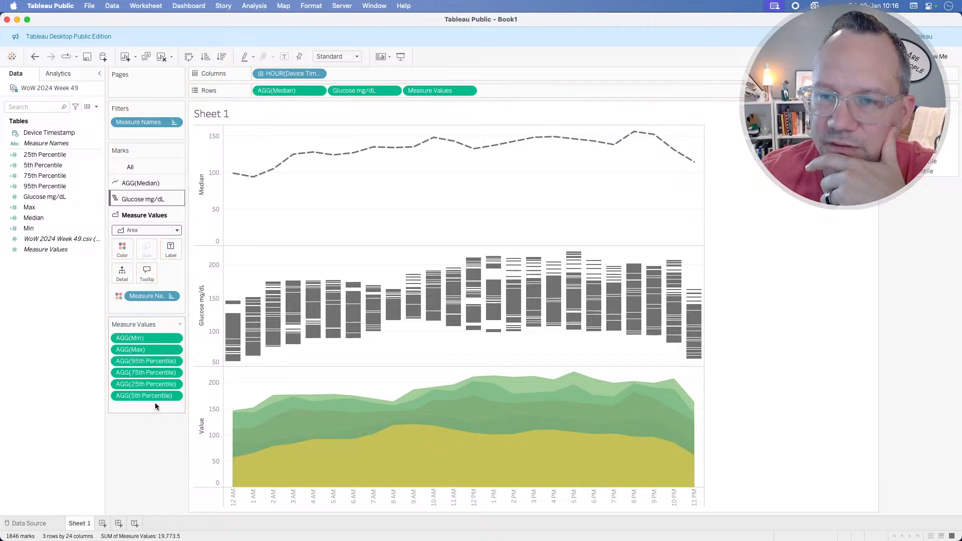
pyautogui.moveTo(156, 339)
pyautogui.mouseDown()
pyautogui.moveTo(155, 404)
pyautogui.moveTo(156, 336)
pyautogui.mouseUp()
pyautogui.moveTo(145, 397); pyautogui.dragTo(149, 344)
pyautogui.moveTo(149, 397)
pyautogui.mouseDown()
pyautogui.moveTo(148, 360)
pyautogui.moveTo(141, 394)
pyautogui.moveTo(141, 371)
pyautogui.moveTo(141, 383)
pyautogui.mouseUp()
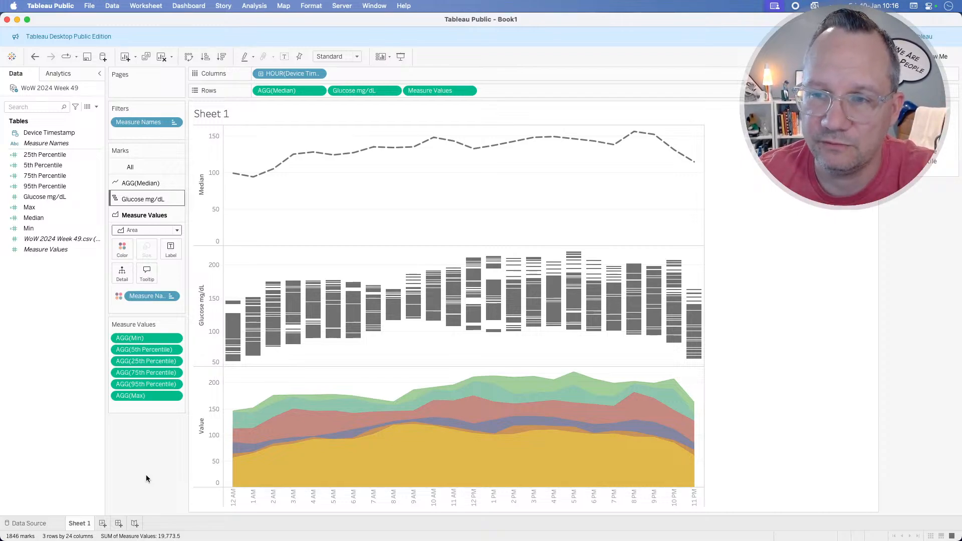
pyautogui.moveTo(371, 91); pyautogui.dragTo(139, 433)
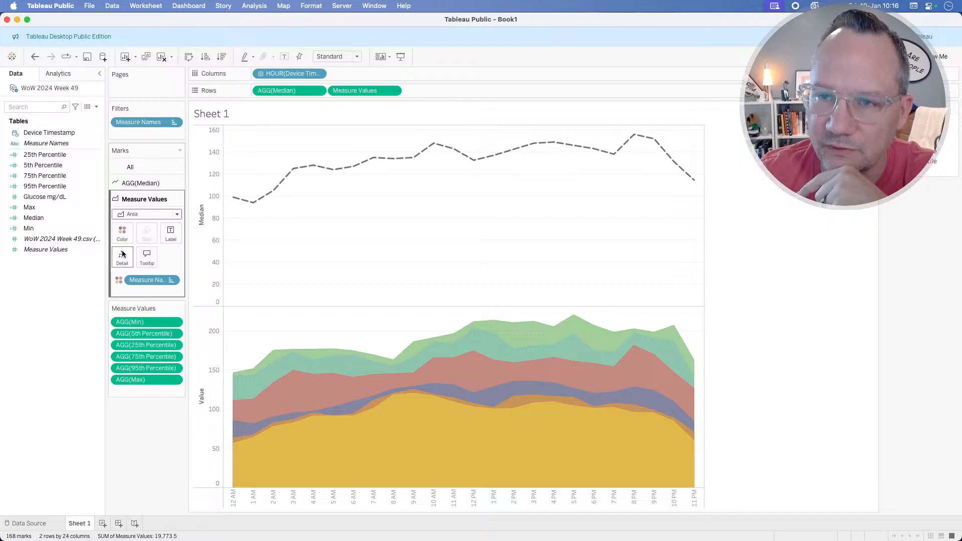
# Set the Min color of the Measure Values areas to white and apply it, checking the reference chart in the Arc browser.
pyautogui.click(123, 232)
pyautogui.click(141, 256)
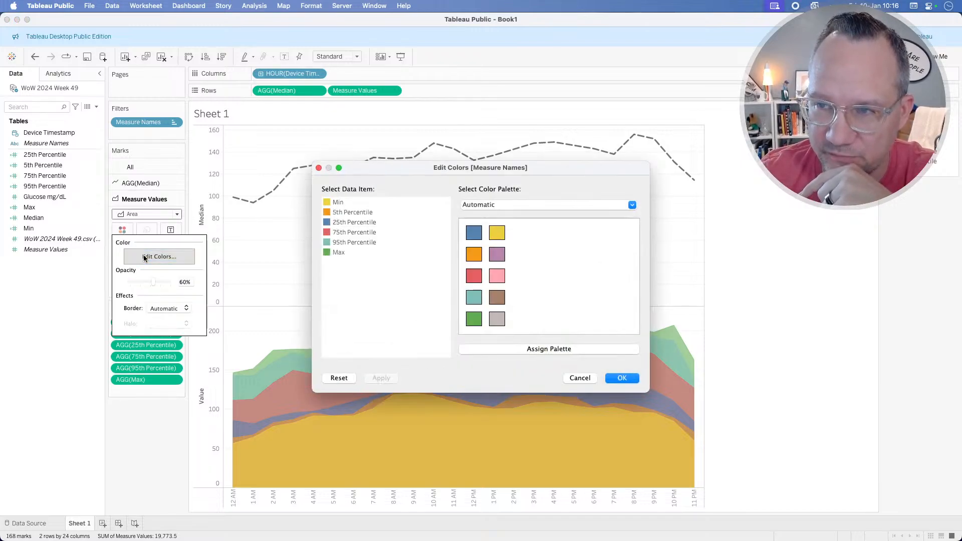
pyautogui.click(339, 203)
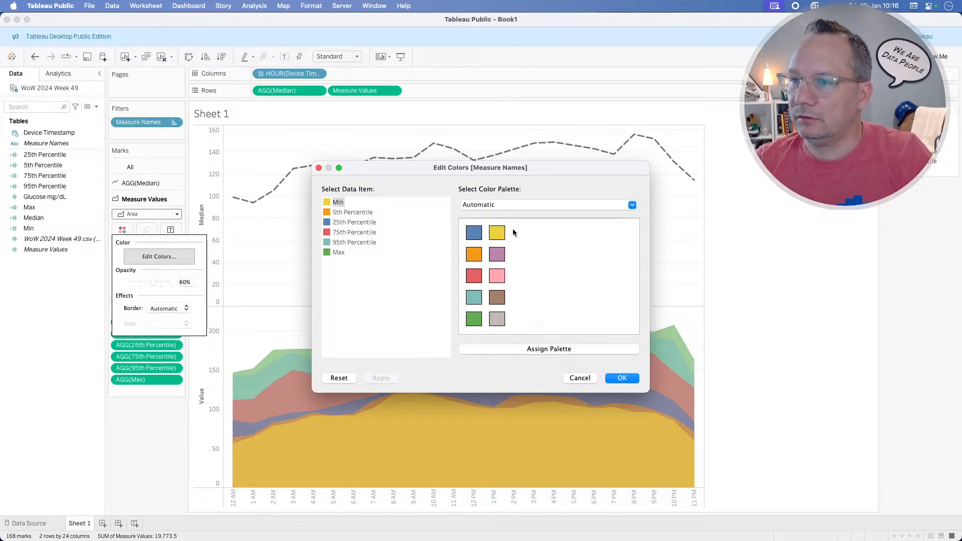
pyautogui.click(501, 205)
pyautogui.click(386, 250)
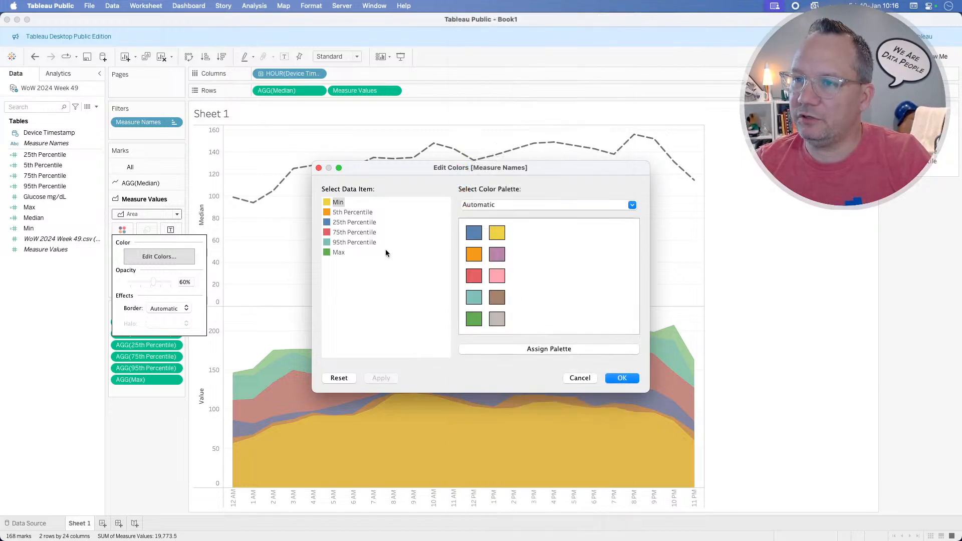
pyautogui.doubleClick(339, 202)
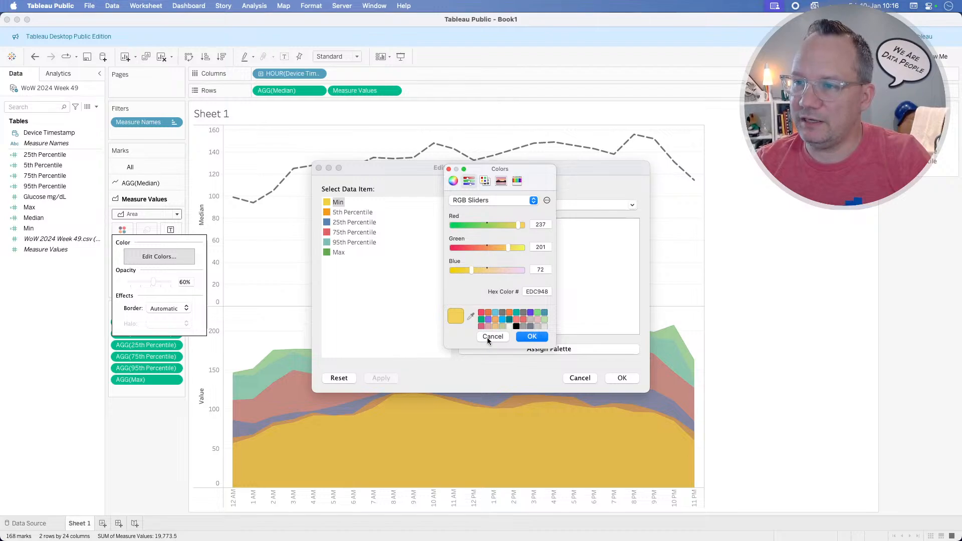
pyautogui.scroll(-2, 507, 320)
pyautogui.click(481, 322)
pyautogui.click(532, 336)
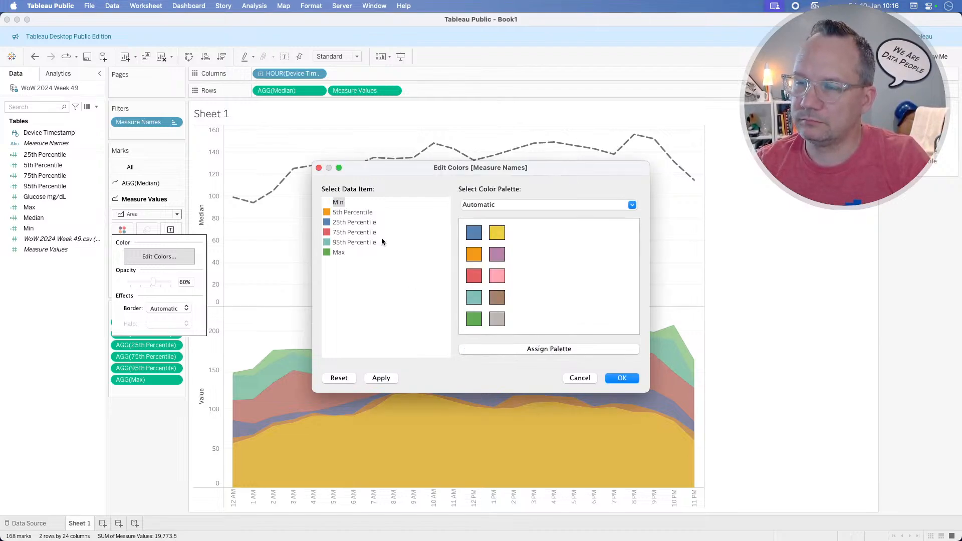
pyautogui.press('super+Tab')
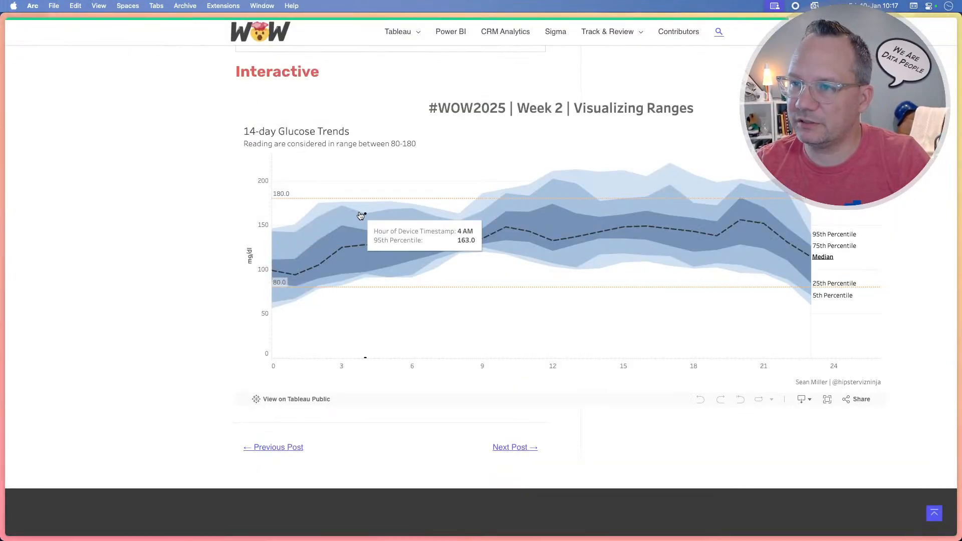
pyautogui.press('super+Tab')
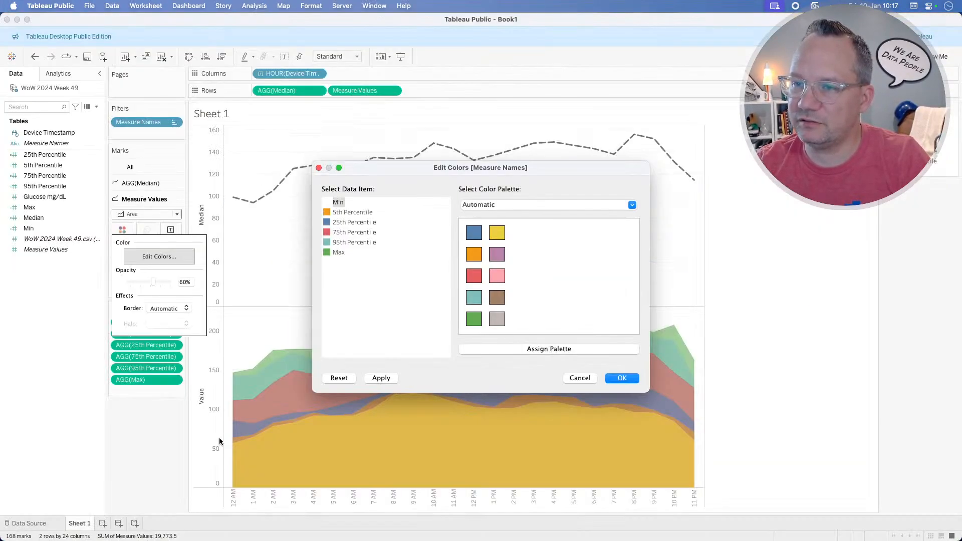
pyautogui.click(386, 378)
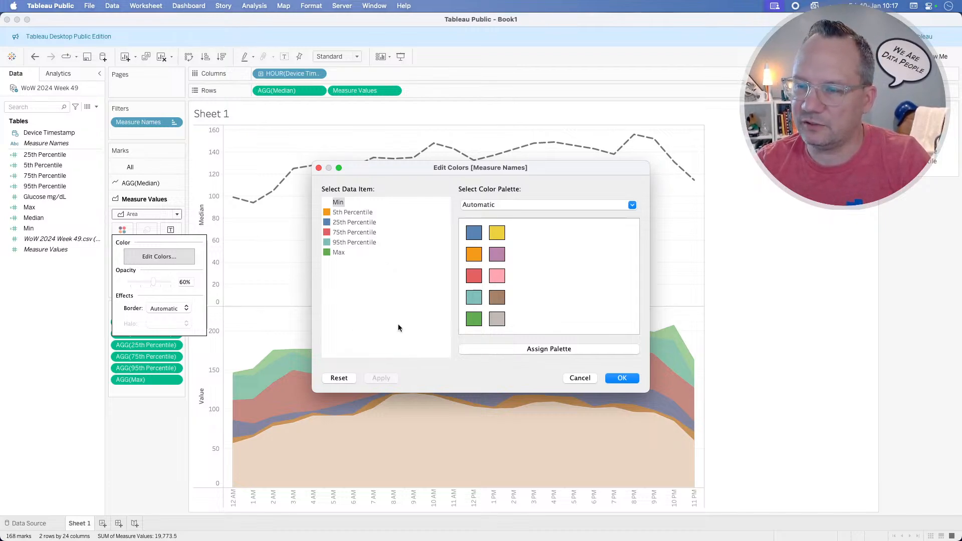
pyautogui.click(622, 379)
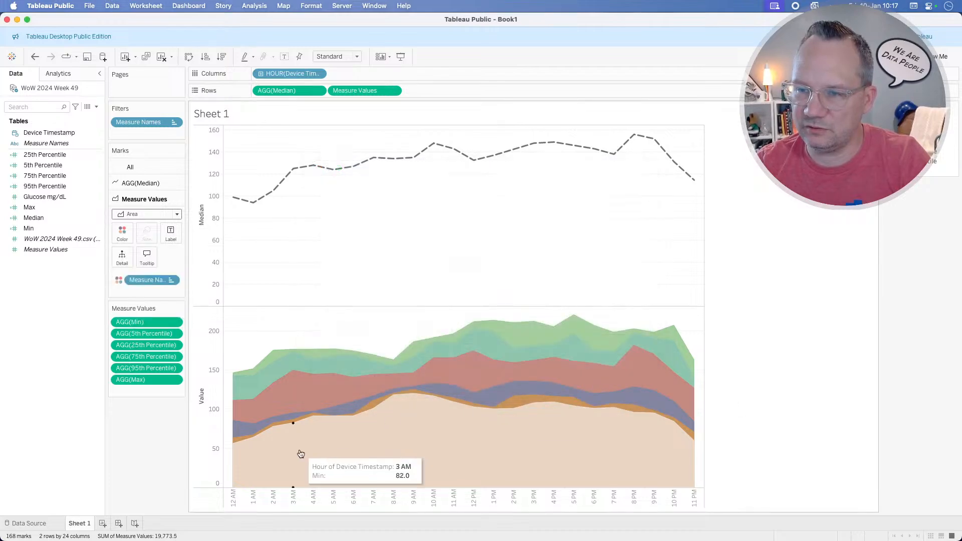
# Set the opacity of the Measure Values areas to 100%.
pyautogui.click(122, 234)
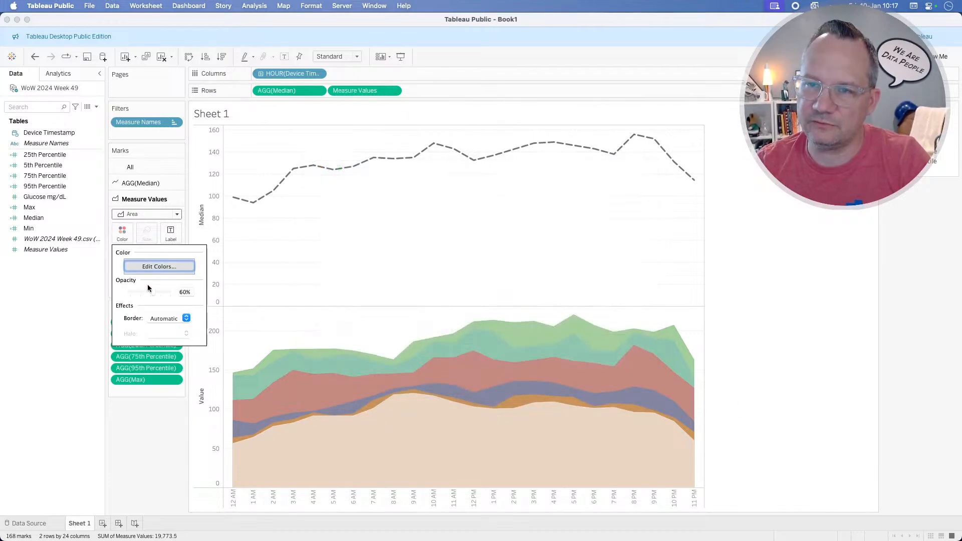
pyautogui.moveTo(159, 293); pyautogui.dragTo(173, 290)
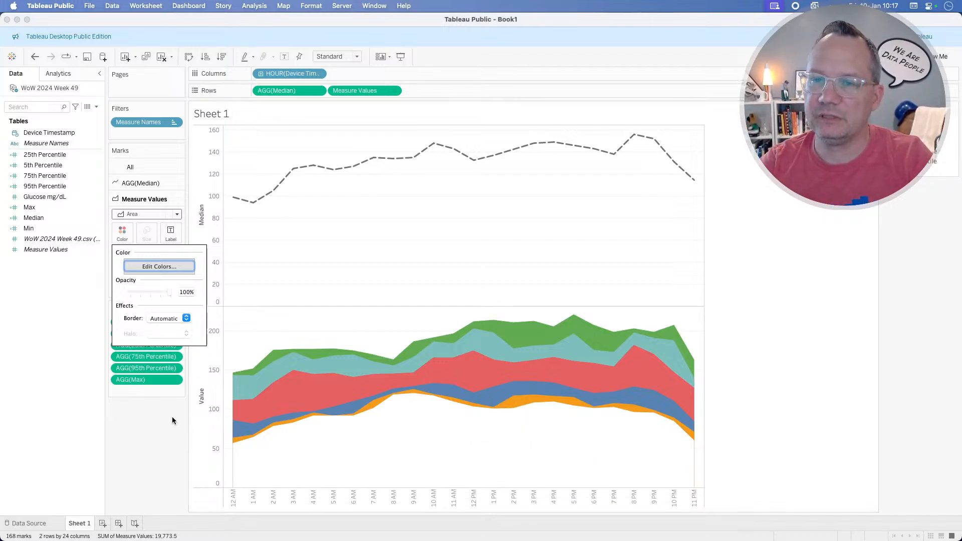
# Reopen the color editor for the Measure Values areas and sample the lightest outer band color from the reference chart in the Arc browser.
pyautogui.click(84, 290)
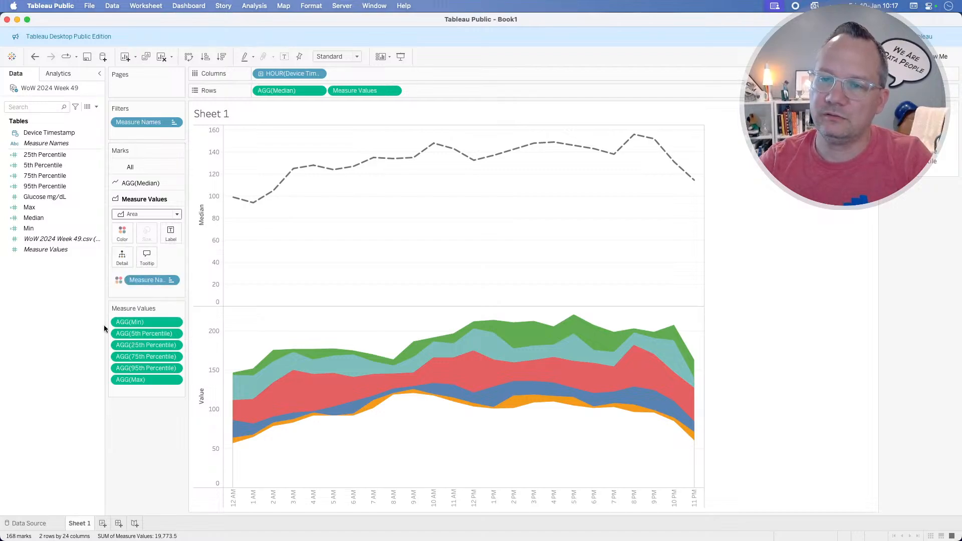
pyautogui.click(121, 232)
pyautogui.click(136, 267)
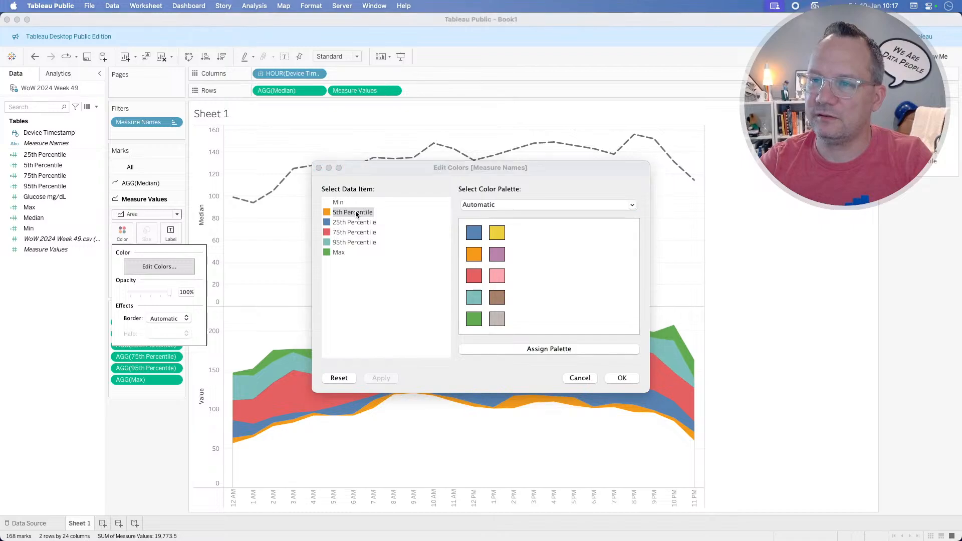
pyautogui.press('super+Tab')
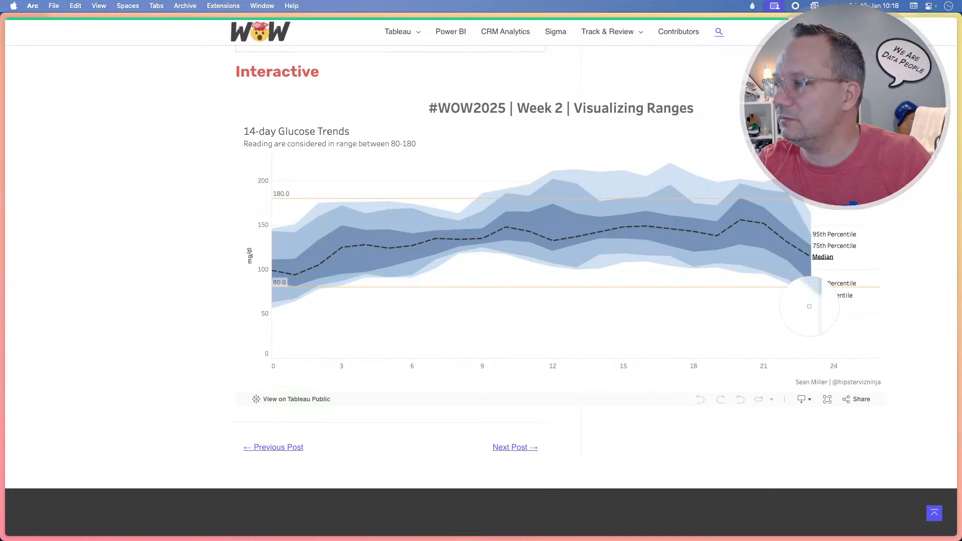
pyautogui.moveTo(810, 301)
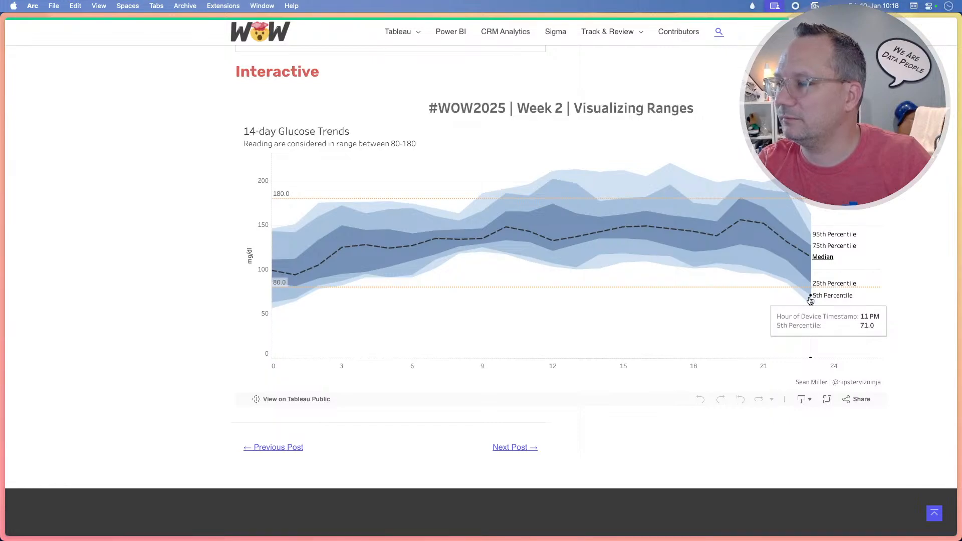
pyautogui.press('super+Tab')
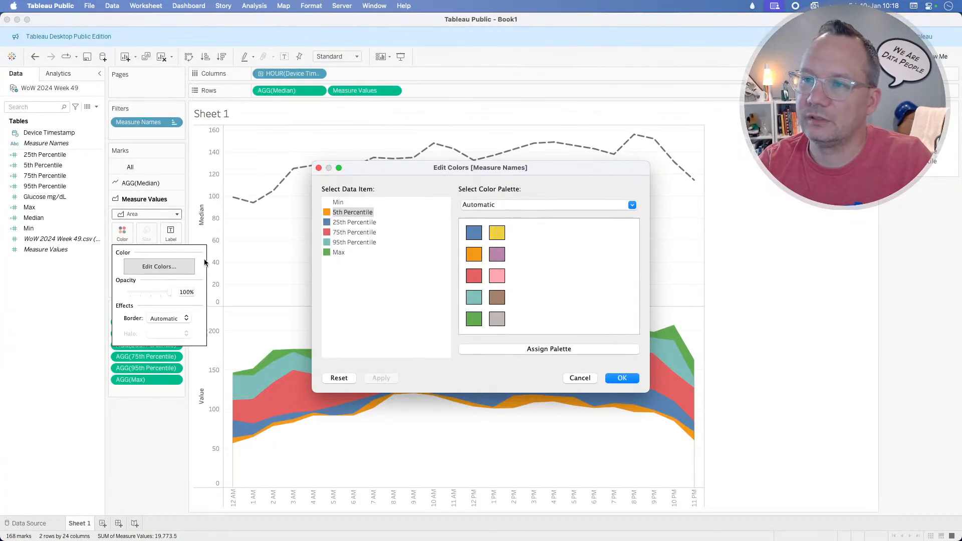
# Set the 5th Percentile color to hex D0E1F2 and apply it, moving the color dialog clear of the area chart.
pyautogui.doubleClick(351, 213)
pyautogui.doubleClick(542, 294)
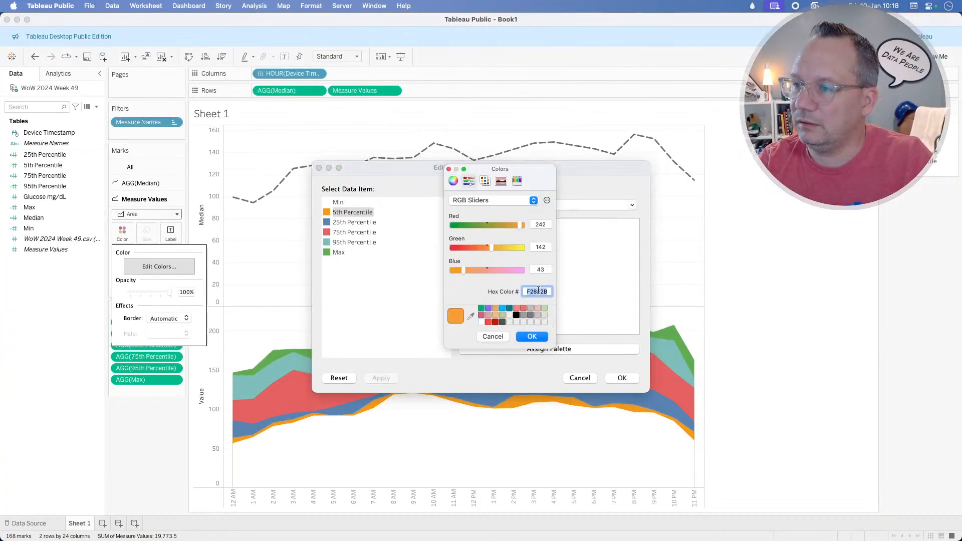
pyautogui.rightClick(542, 294)
pyautogui.click(559, 361)
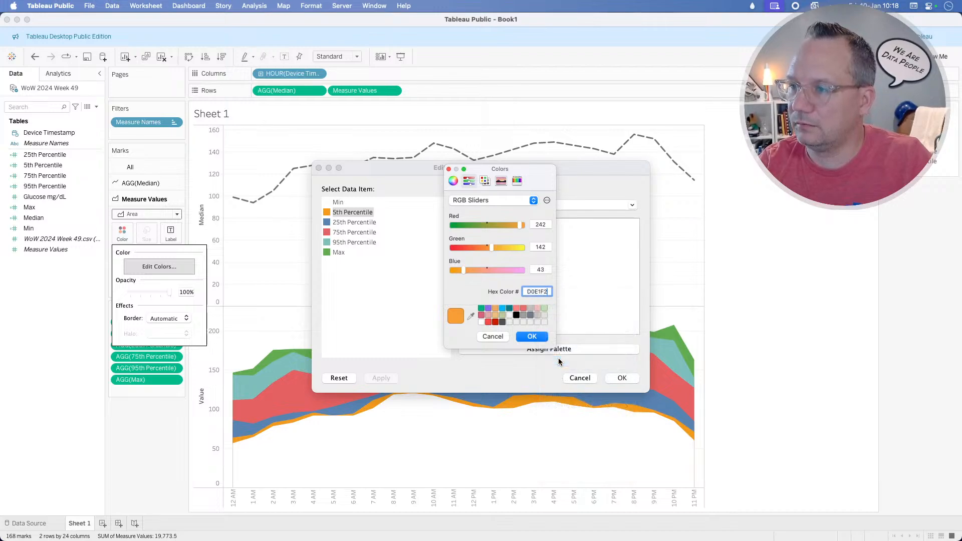
pyautogui.press('Return')
pyautogui.click(532, 337)
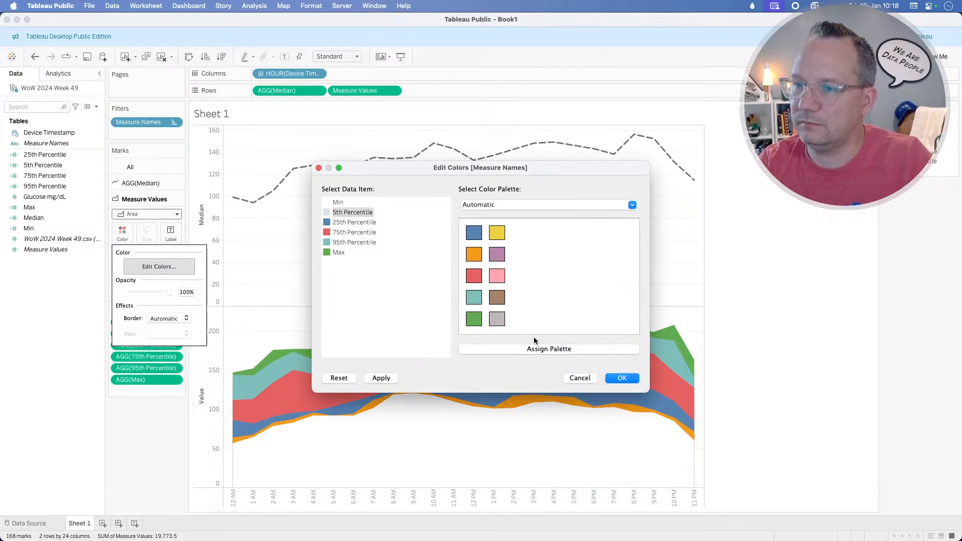
pyautogui.moveTo(464, 171); pyautogui.dragTo(450, 99)
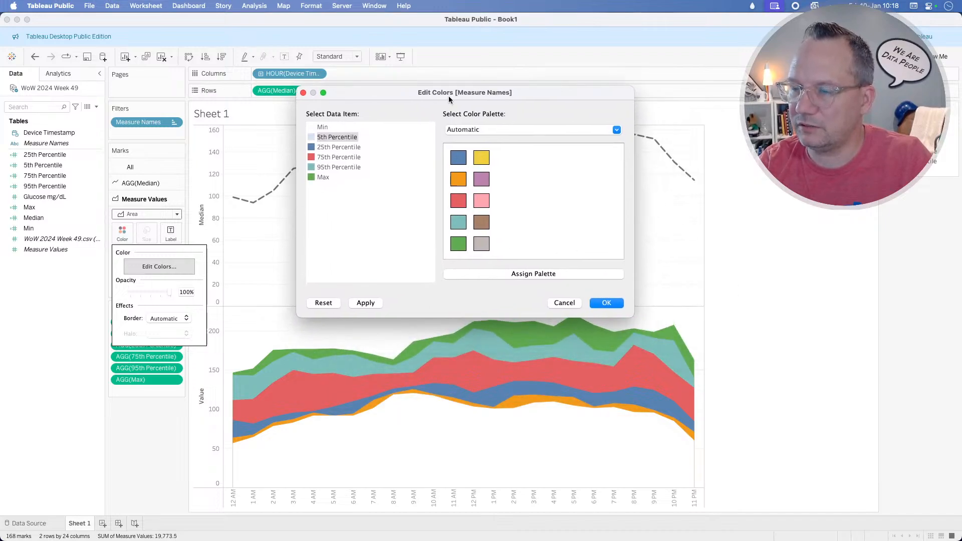
pyautogui.click(365, 302)
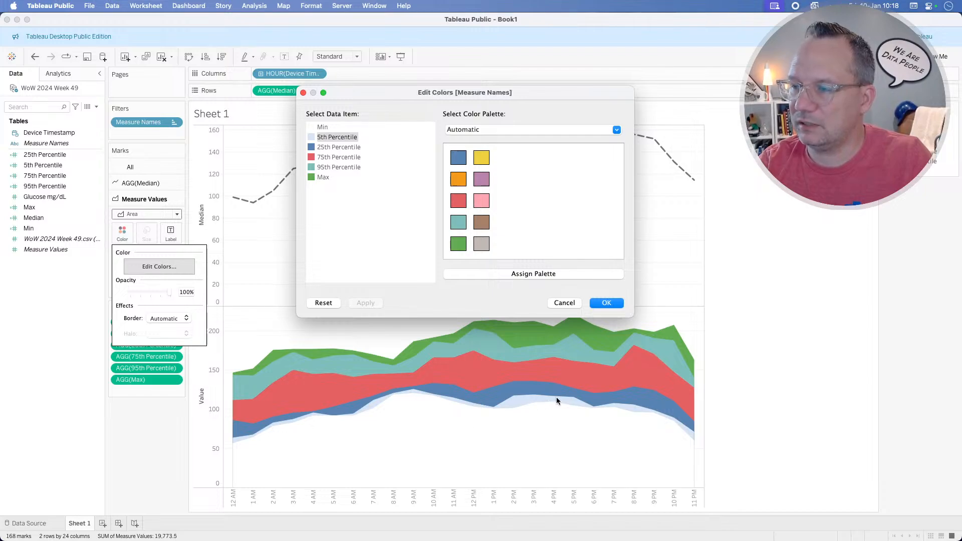
# Check the upper bands of the reference chart in the Arc browser, then set the Max color to hex D0E1F2 and apply it.
pyautogui.press('super+Tab')
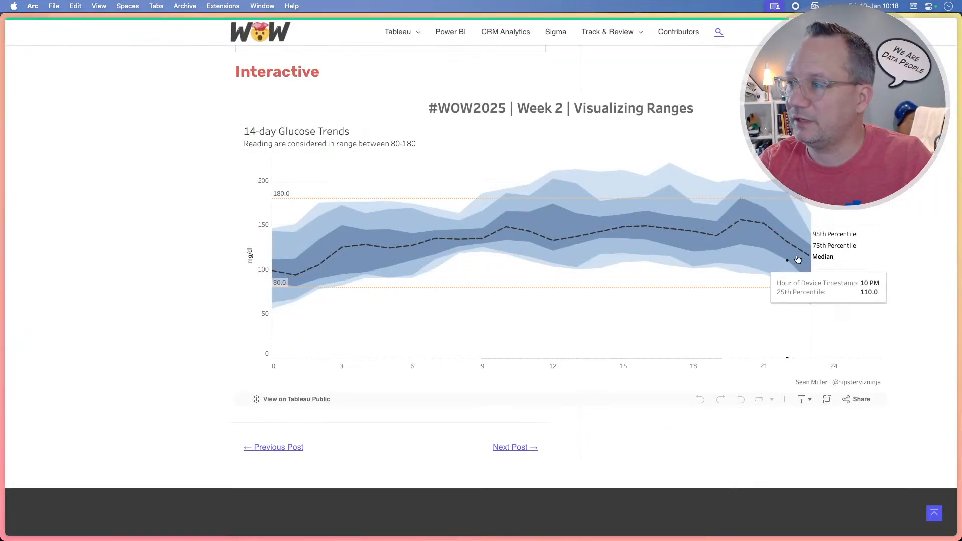
pyautogui.moveTo(813, 223)
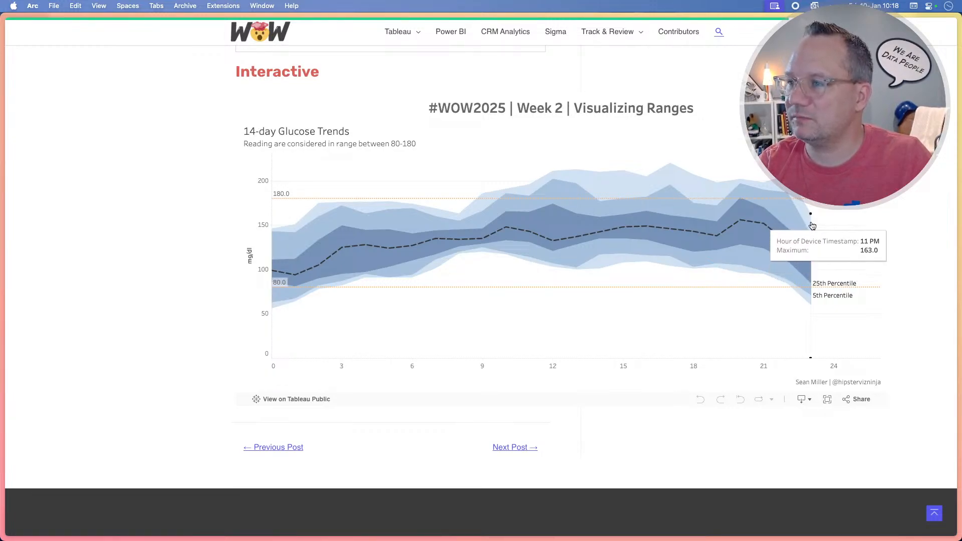
pyautogui.press('super+Tab')
pyautogui.click(351, 166)
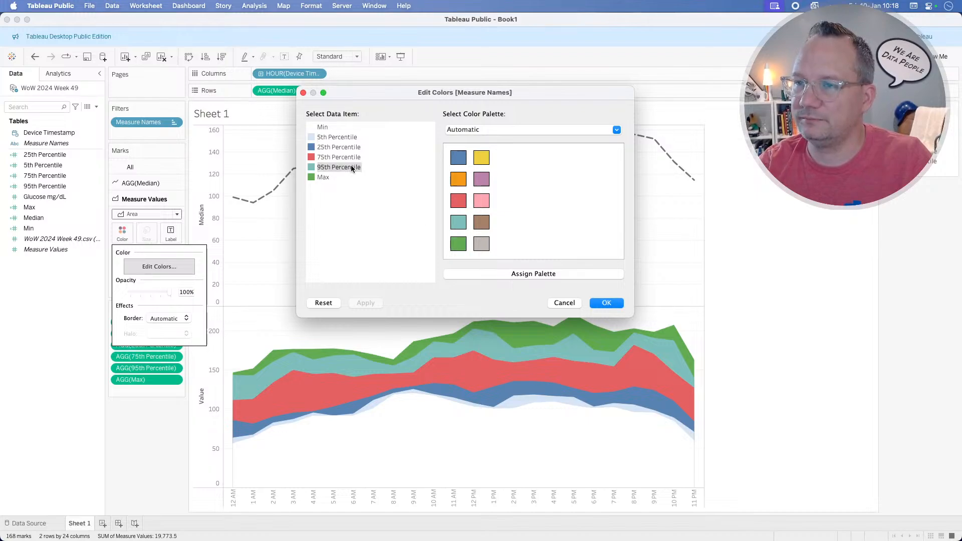
pyautogui.doubleClick(325, 177)
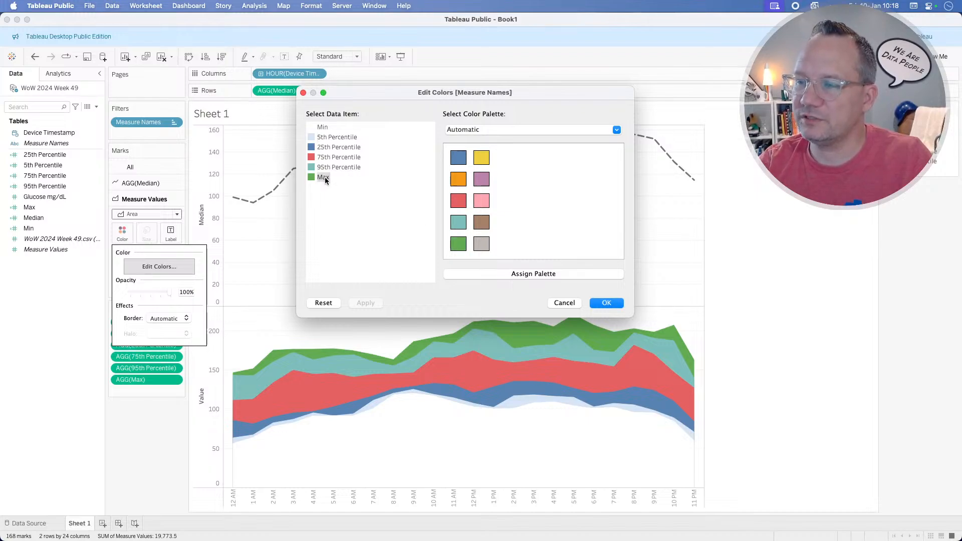
pyautogui.doubleClick(537, 291)
pyautogui.rightClick(536, 291)
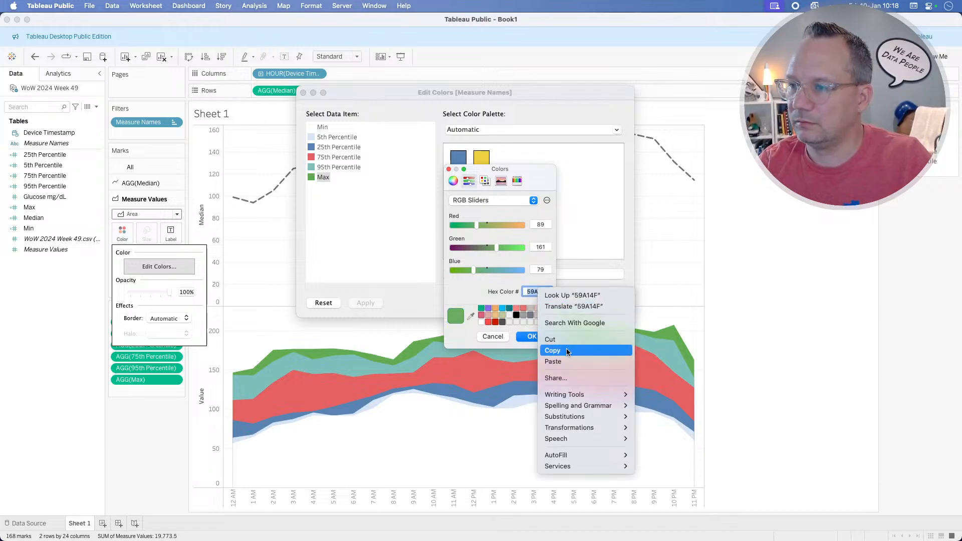
pyautogui.click(553, 361)
pyautogui.press('Return')
pyautogui.click(531, 337)
pyautogui.click(366, 303)
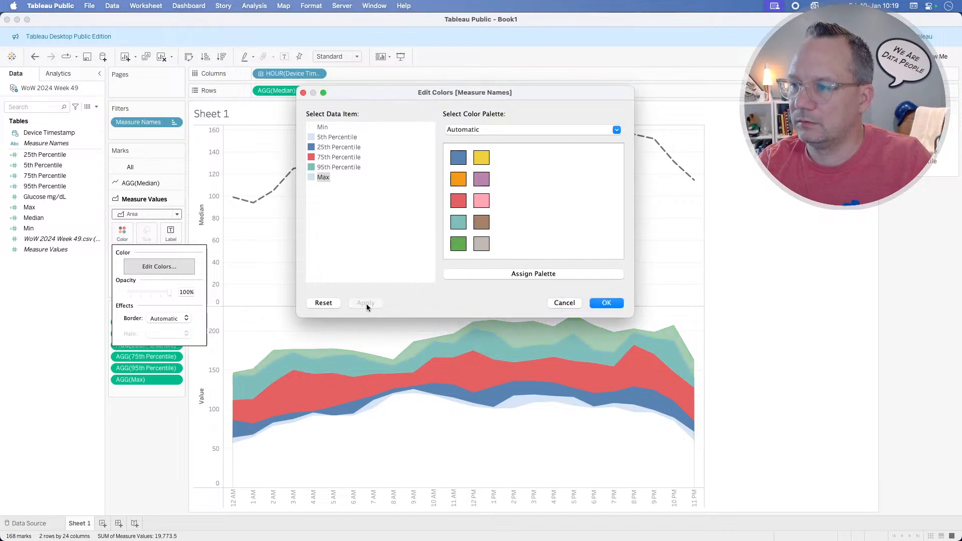
# Sample a darker blue from the reference chart in the Arc browser and set the 25th Percentile color to hex 7693B8.
pyautogui.press('super+Tab')
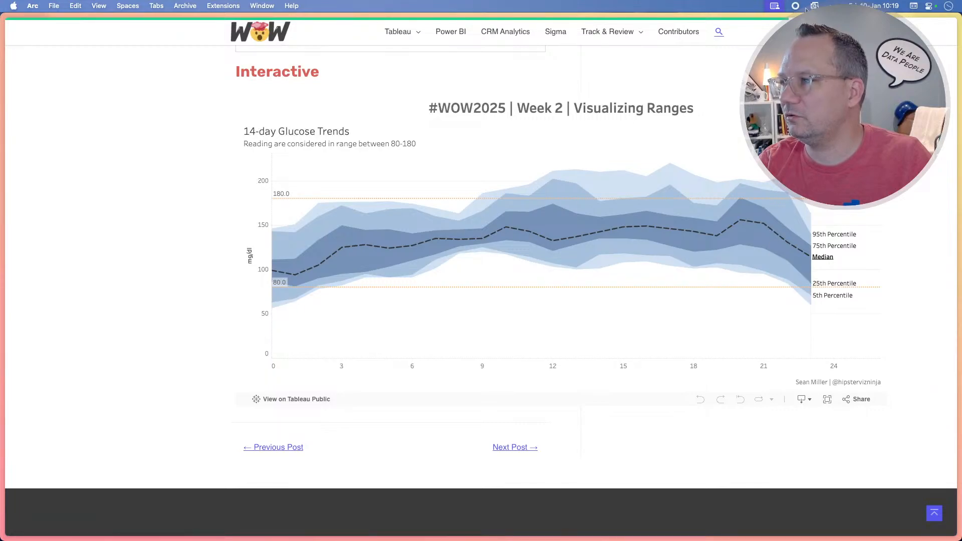
pyautogui.moveTo(834, 5)
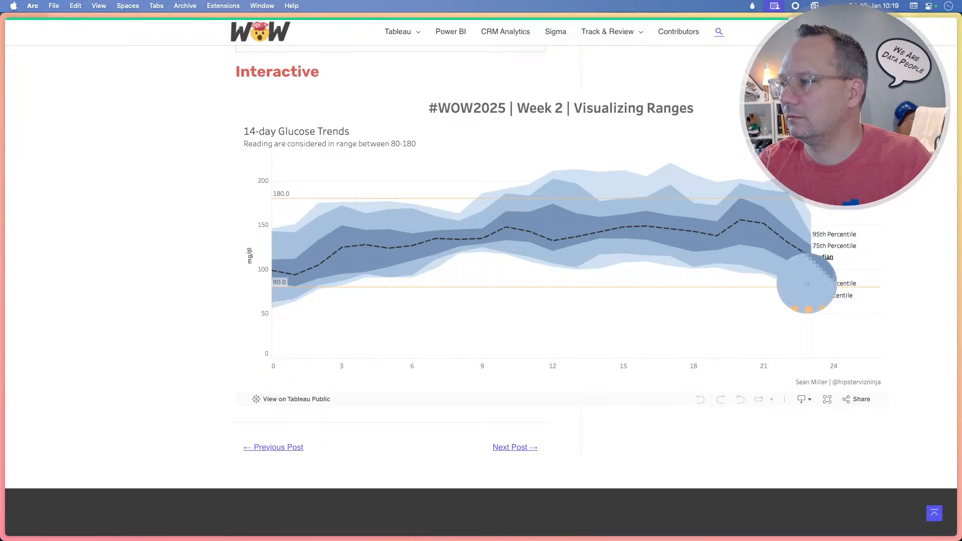
pyautogui.moveTo(804, 274)
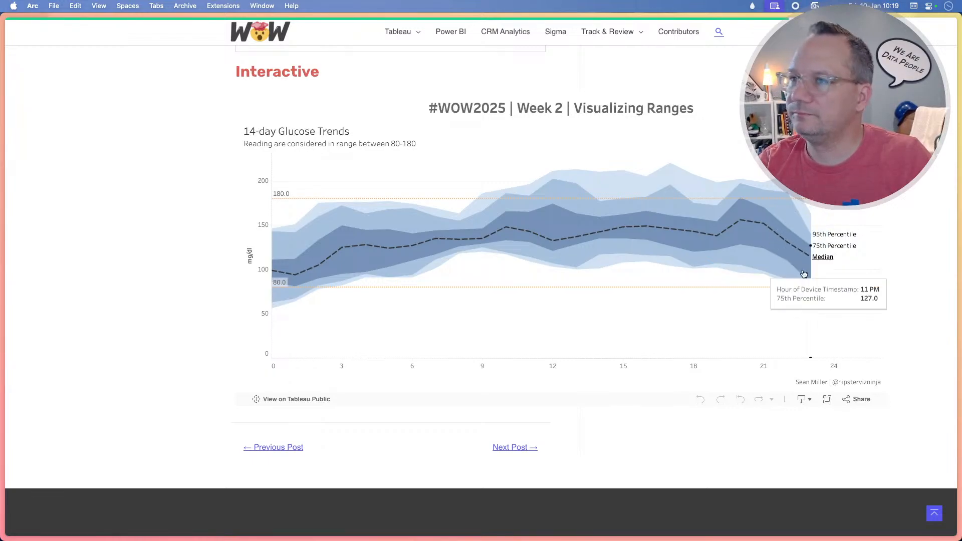
pyautogui.press('super+Tab')
pyautogui.click(339, 148)
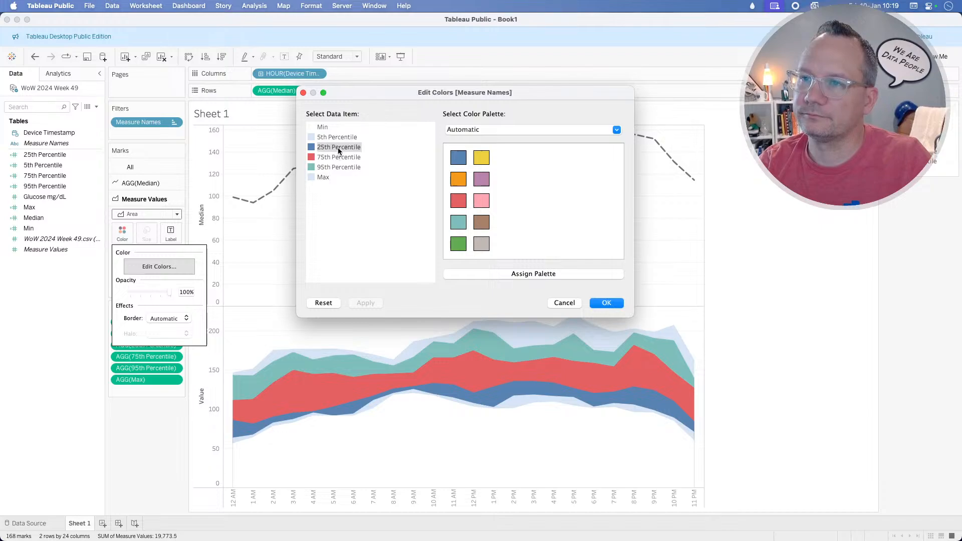
pyautogui.doubleClick(338, 150)
pyautogui.doubleClick(537, 291)
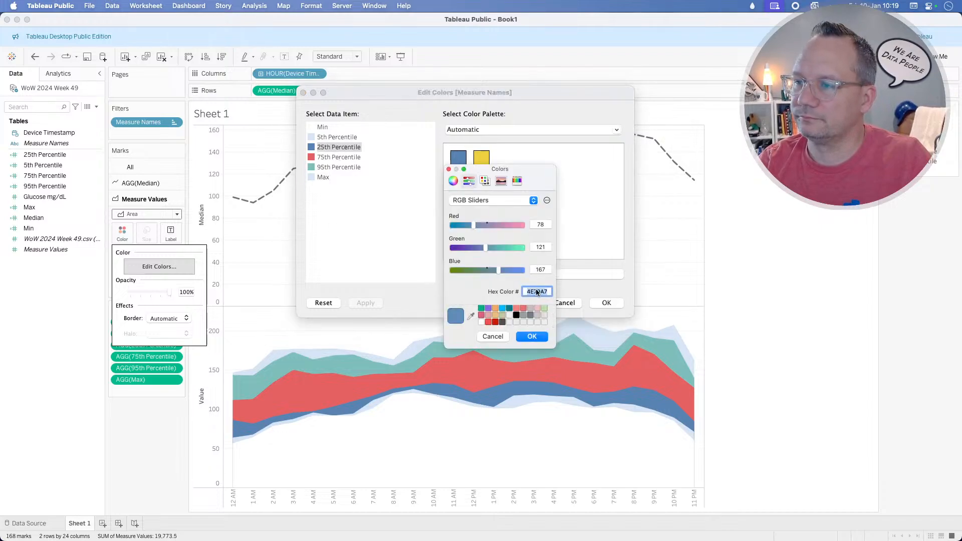
pyautogui.rightClick(536, 292)
pyautogui.click(556, 362)
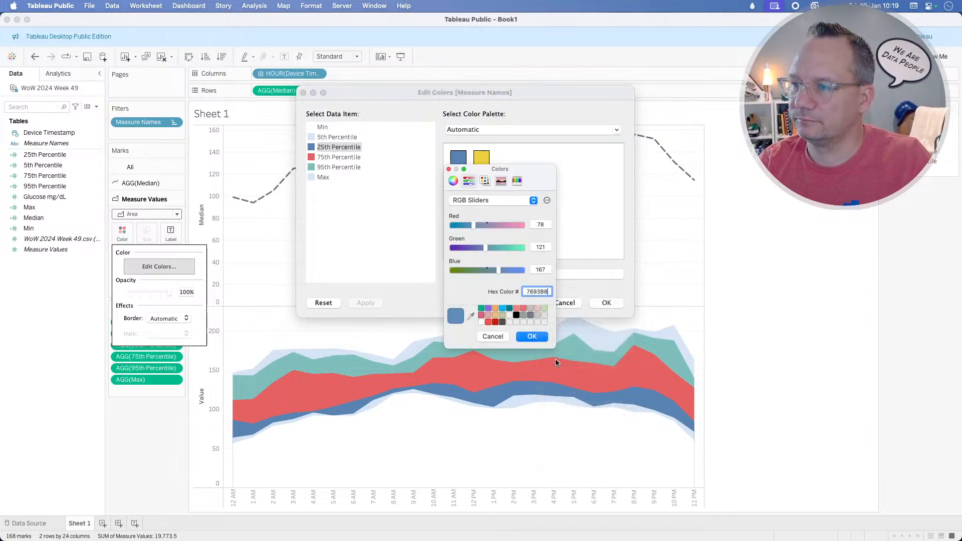
pyautogui.click(531, 336)
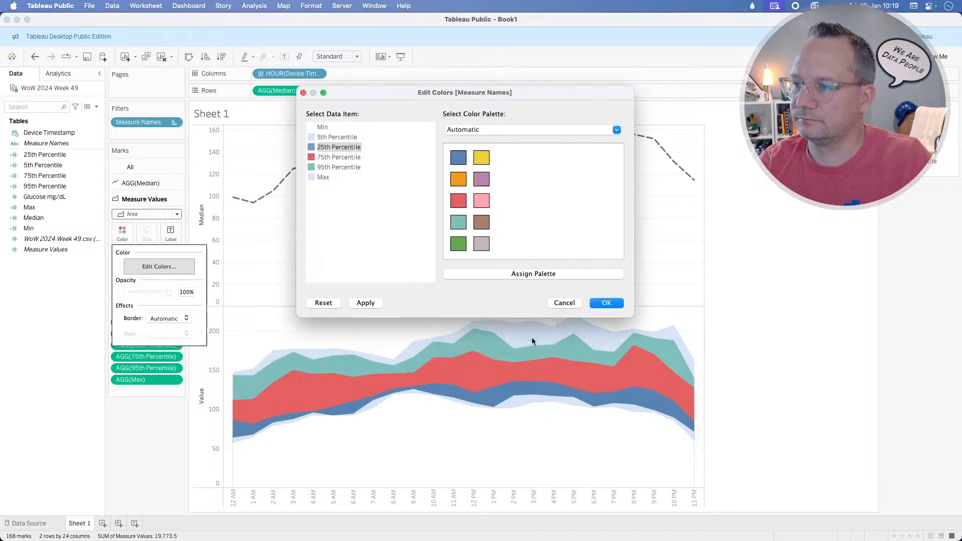
# Set the 95th Percentile color to the same hex 7693B8 and apply the percentile colors to the areas.
pyautogui.doubleClick(347, 166)
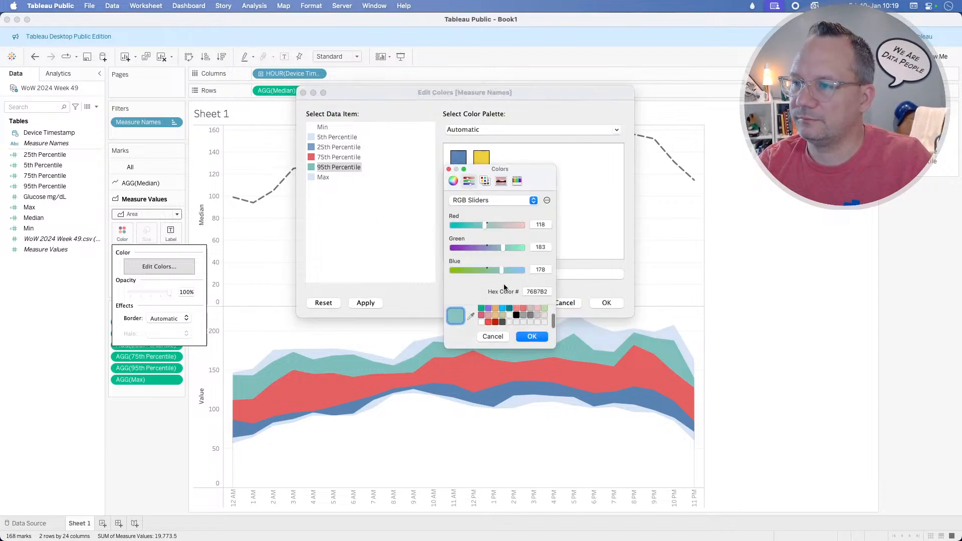
pyautogui.doubleClick(537, 292)
pyautogui.rightClick(536, 292)
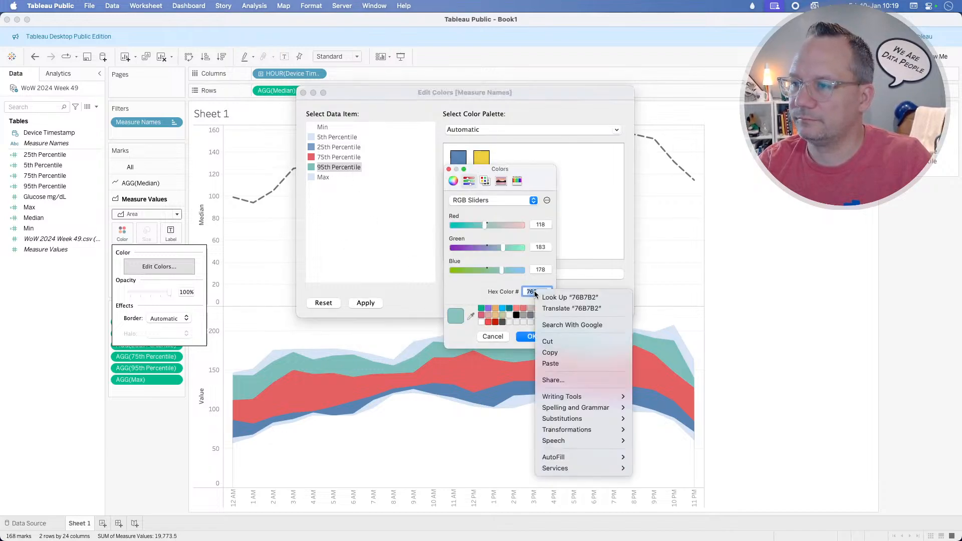
pyautogui.click(550, 363)
pyautogui.click(532, 336)
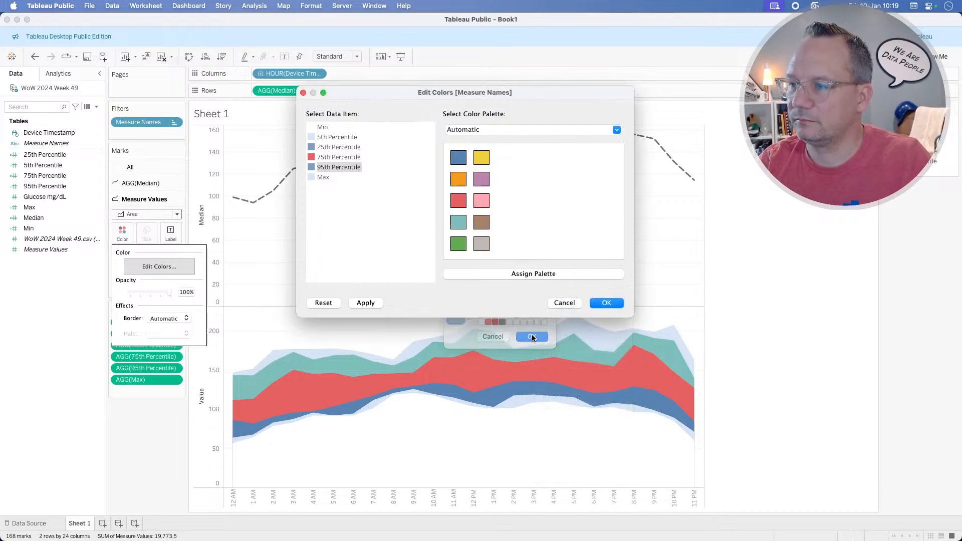
pyautogui.click(367, 303)
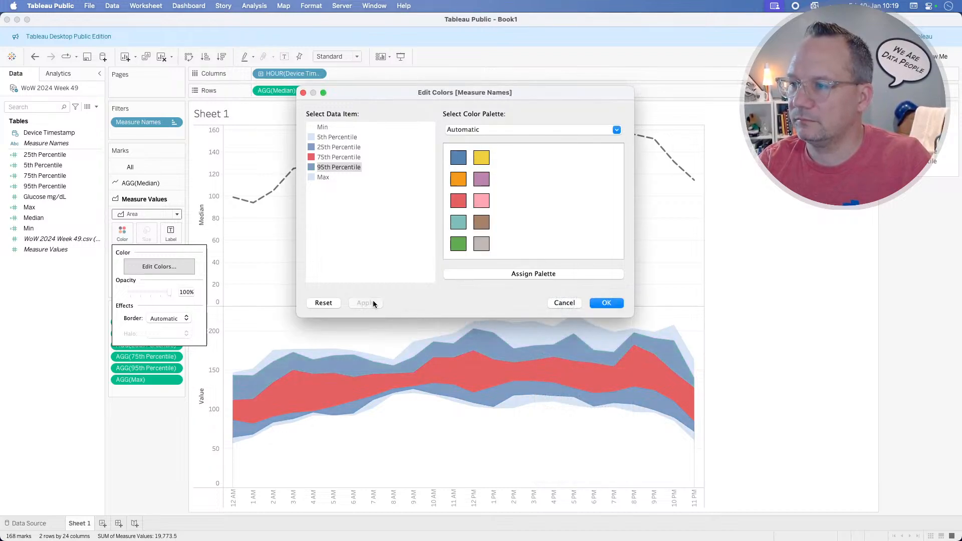
# Sample the reference chart again in the Arc browser, set the 75th Percentile color to hex 7693B8, apply it and compare with the reference.
pyautogui.click(344, 157)
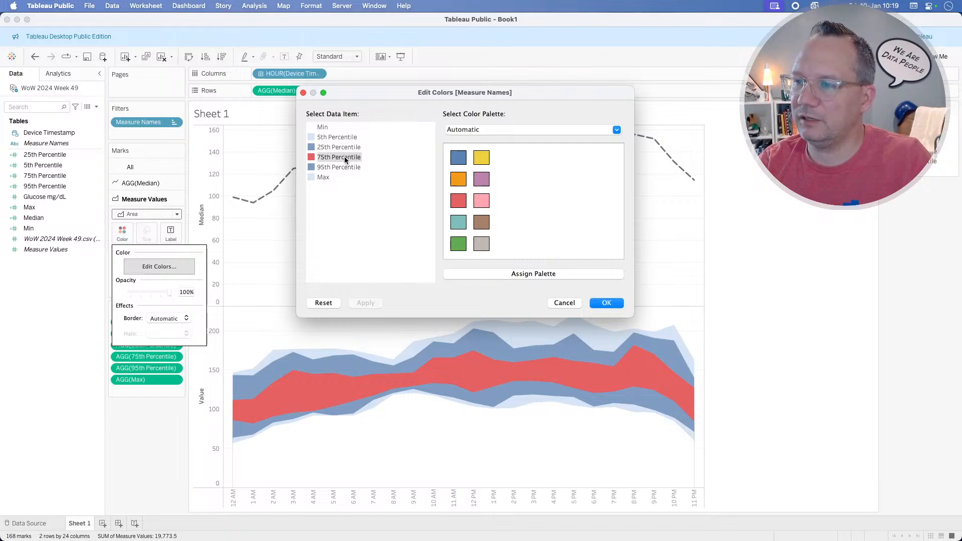
pyautogui.press('super+Tab')
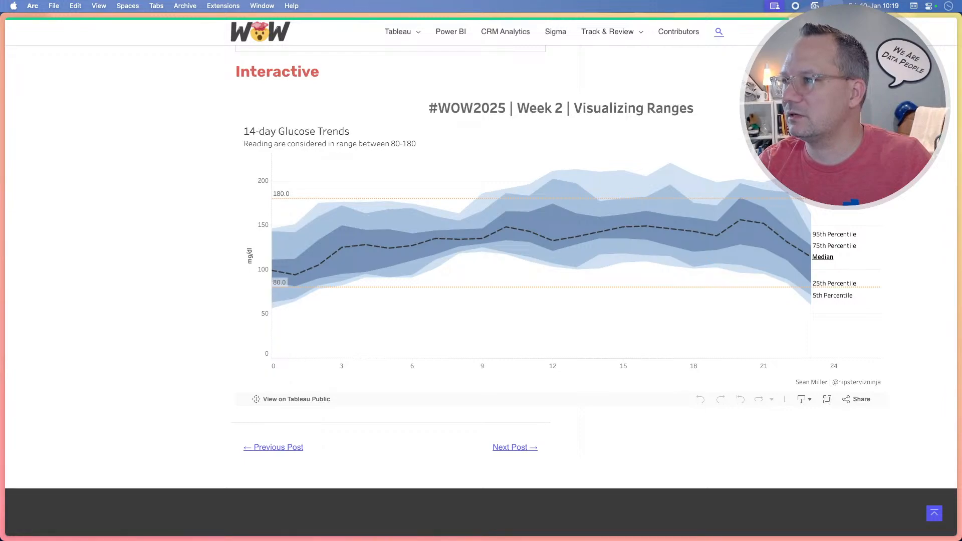
pyautogui.click(834, 5)
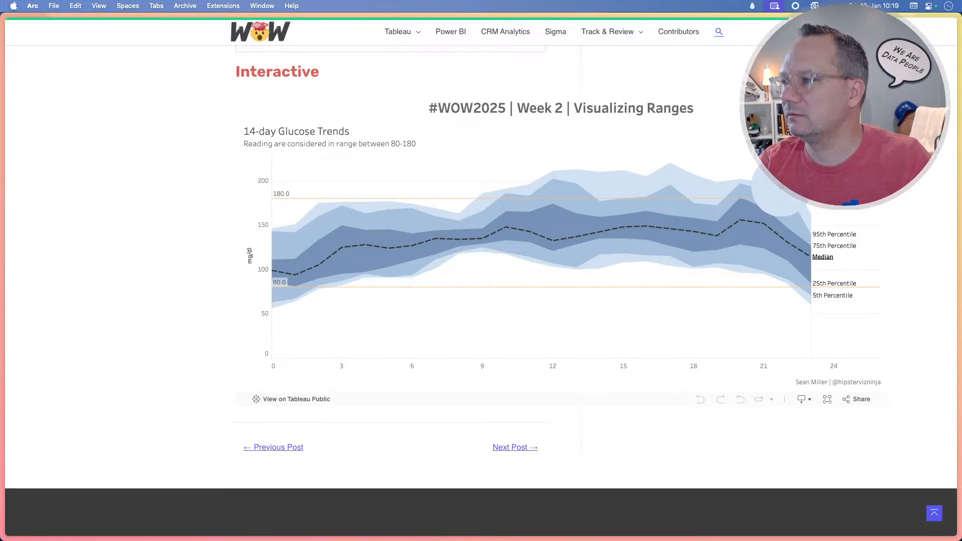
pyautogui.press('super+Tab')
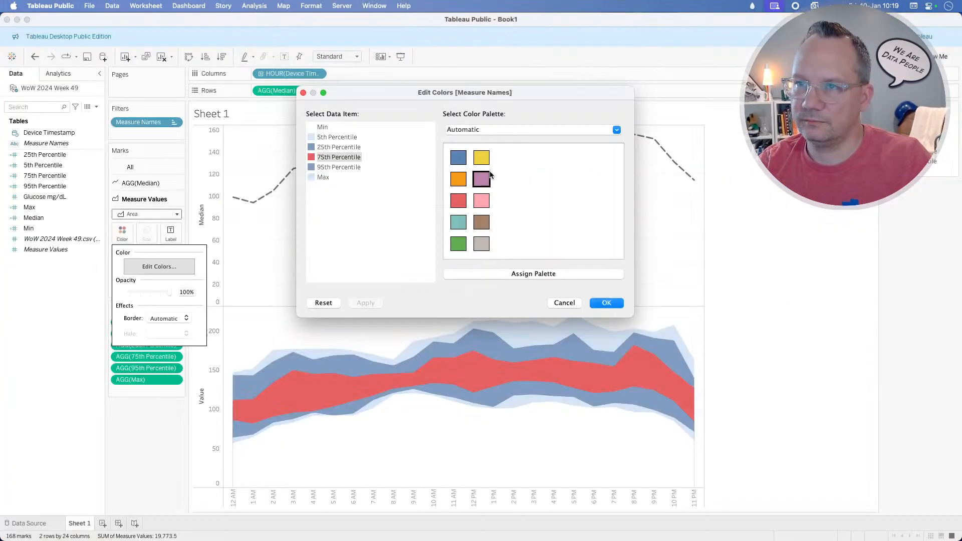
pyautogui.doubleClick(339, 158)
pyautogui.doubleClick(536, 291)
pyautogui.rightClick(538, 292)
pyautogui.click(551, 362)
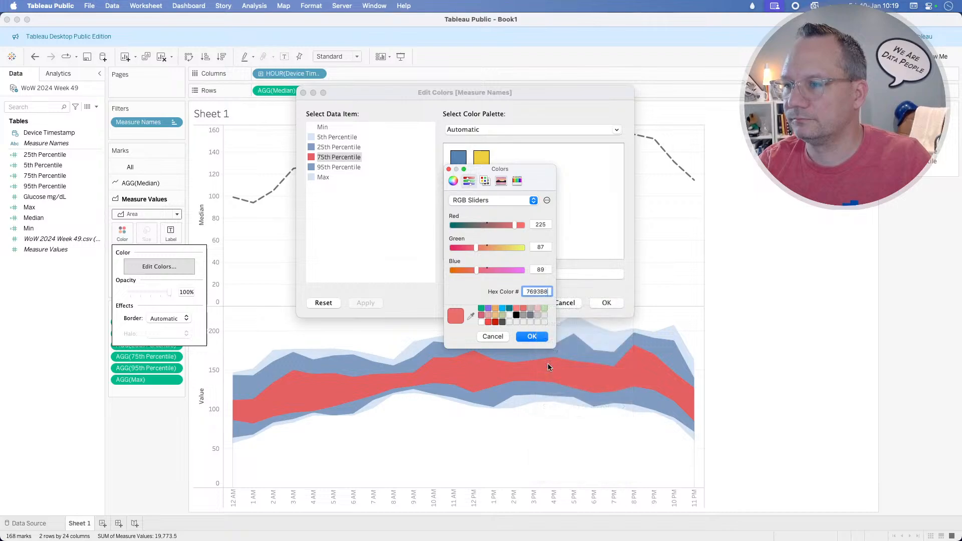
pyautogui.click(530, 337)
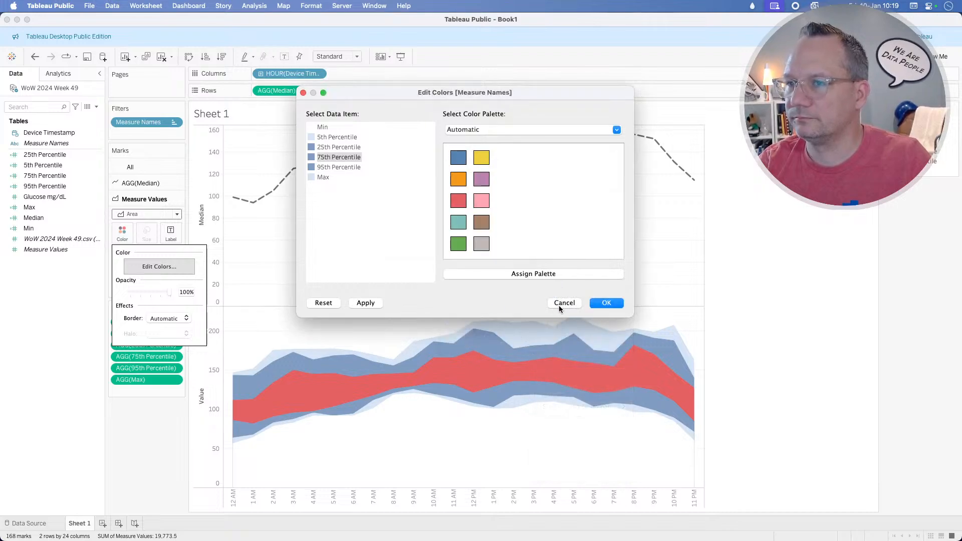
pyautogui.click(368, 303)
pyautogui.press('super+Tab')
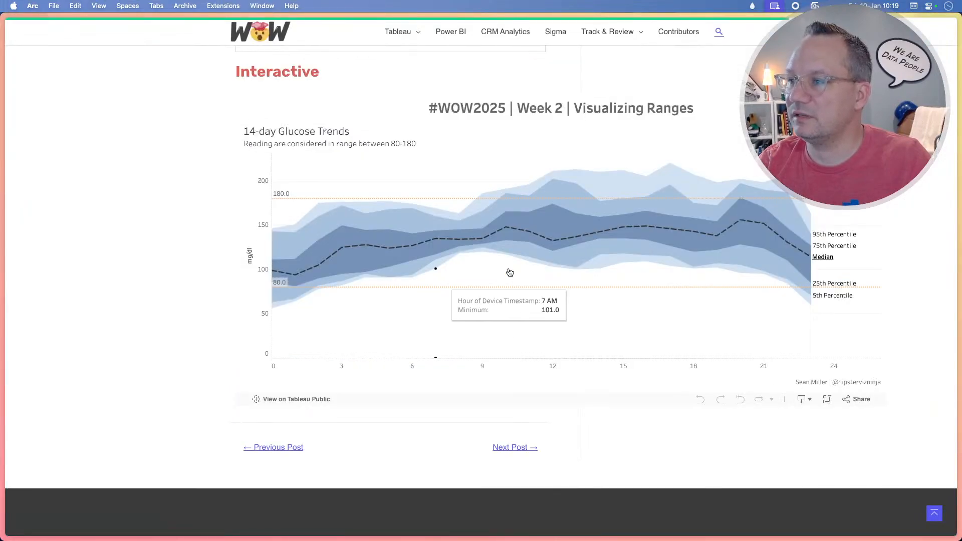
pyautogui.press('super+Tab')
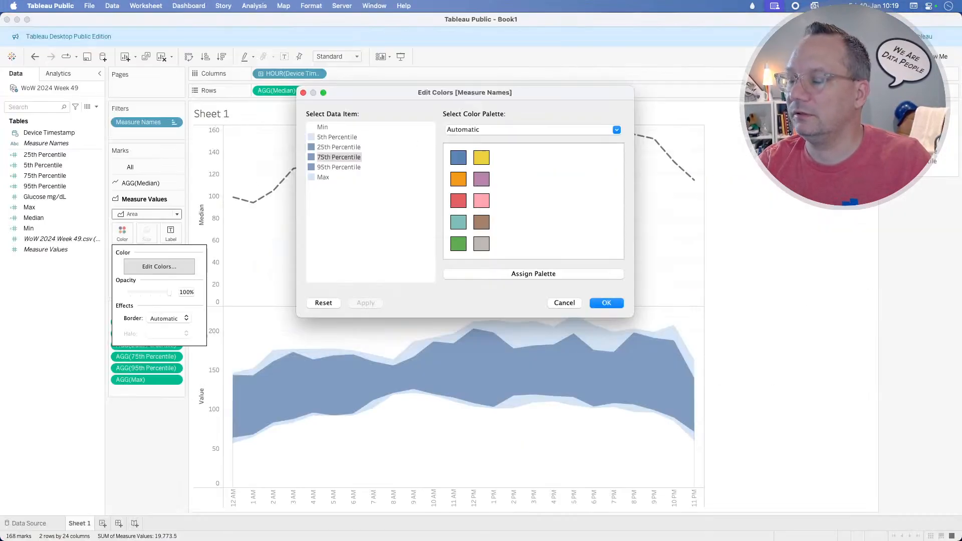
# Sample the medium blue band from the reference chart in the Arc browser and set it as the 25th Percentile color in Tableau.
pyautogui.press('super+Tab')
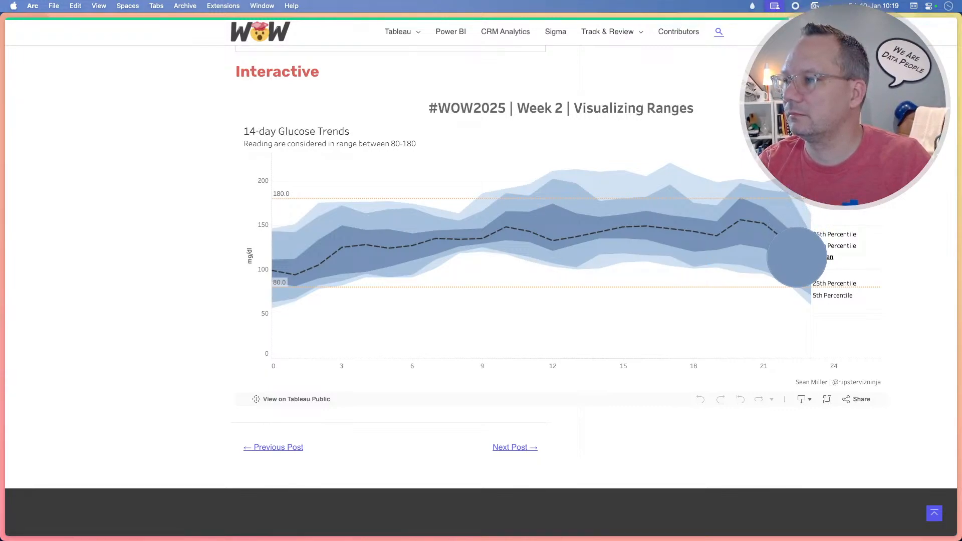
pyautogui.moveTo(796, 281)
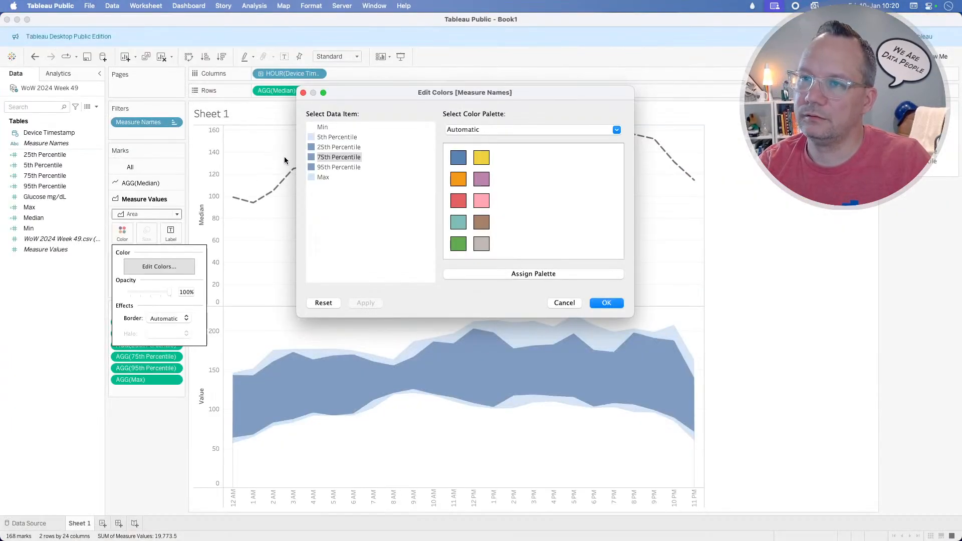
pyautogui.doubleClick(333, 147)
pyautogui.doubleClick(537, 291)
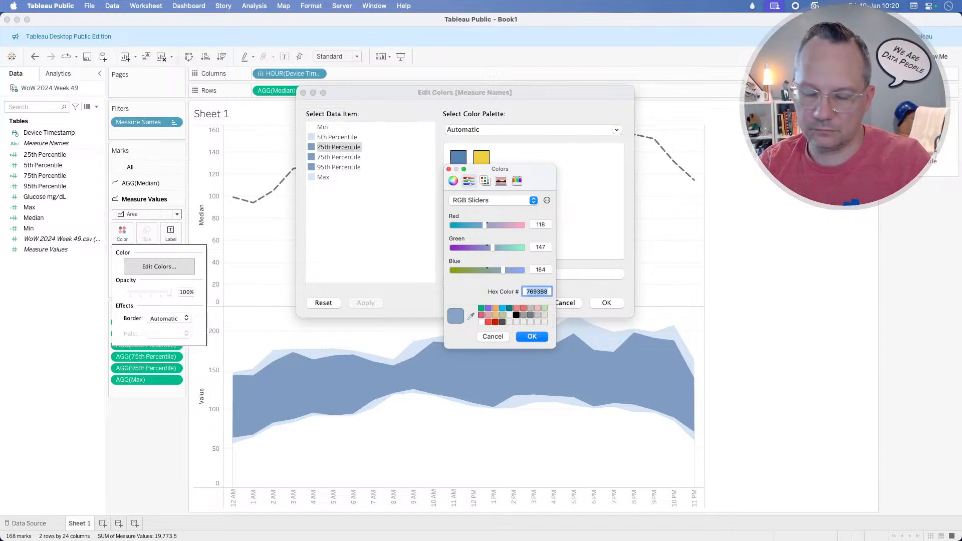
pyautogui.rightClick(540, 293)
pyautogui.click(558, 364)
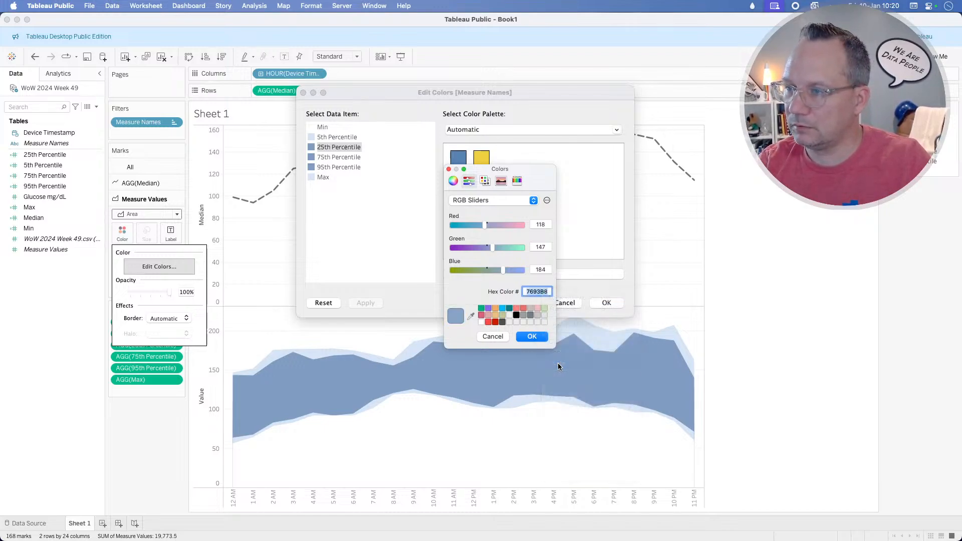
pyautogui.press('Return')
pyautogui.click(530, 337)
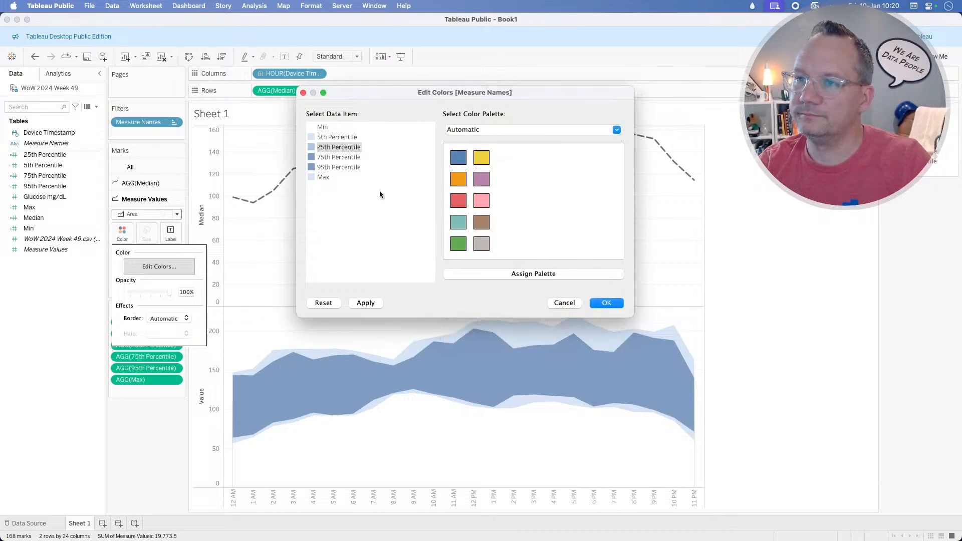
# Set the 95th Percentile color to the same copied medium blue, then apply and accept the color edits.
pyautogui.doubleClick(350, 169)
pyautogui.doubleClick(538, 291)
pyautogui.rightClick(541, 292)
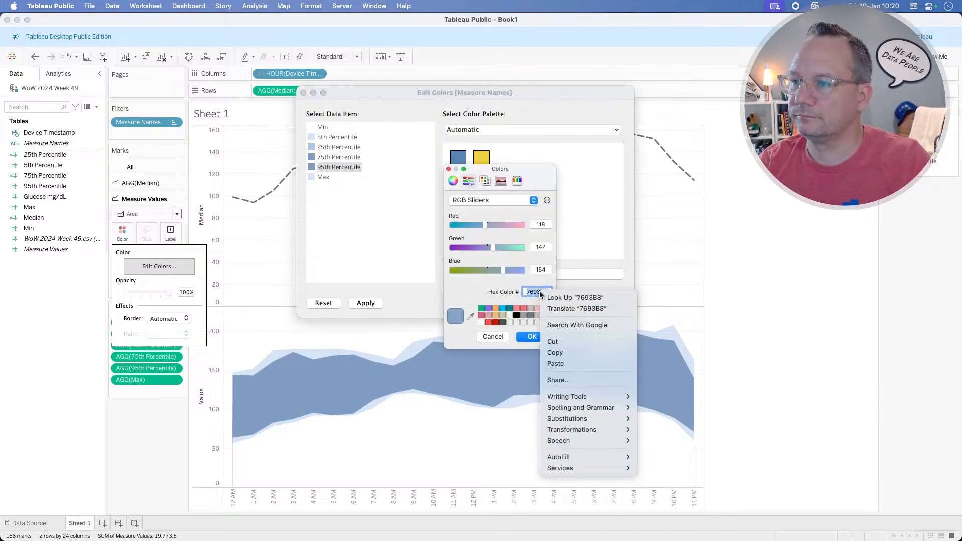
pyautogui.click(555, 364)
pyautogui.click(530, 337)
pyautogui.click(369, 301)
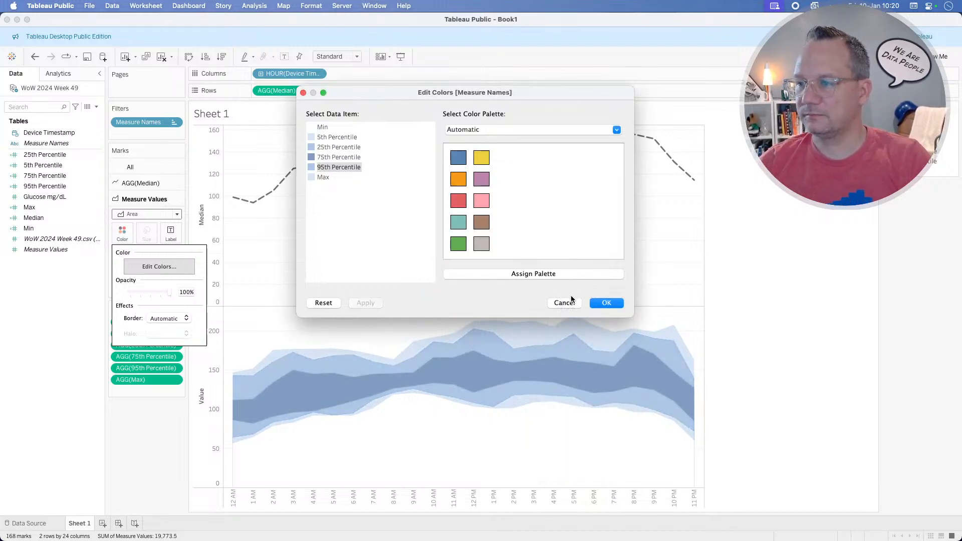
pyautogui.click(605, 304)
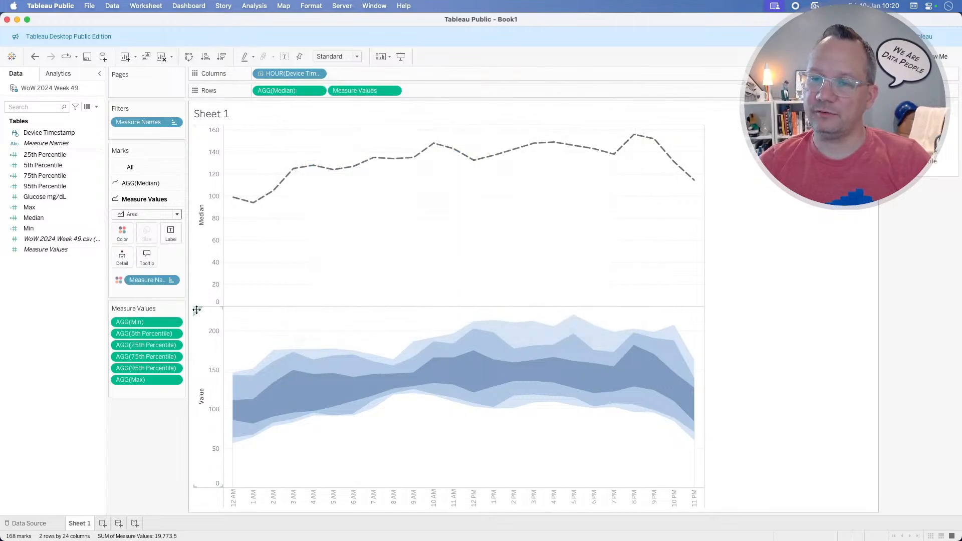
# Combine Median and Measure Values on a synchronized dual axis, with the Median line drawn in front of the areas.
pyautogui.moveTo(196, 308); pyautogui.dragTo(702, 228)
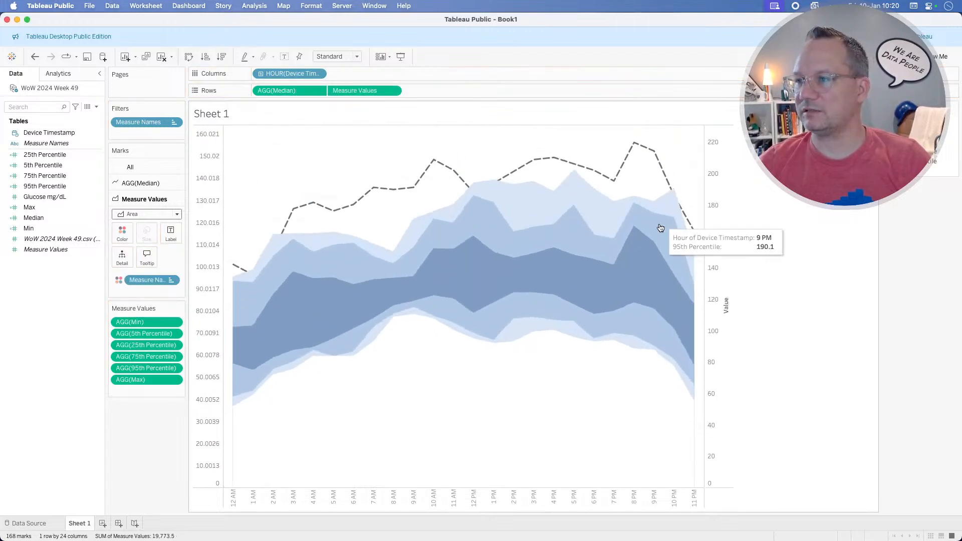
pyautogui.rightClick(724, 207)
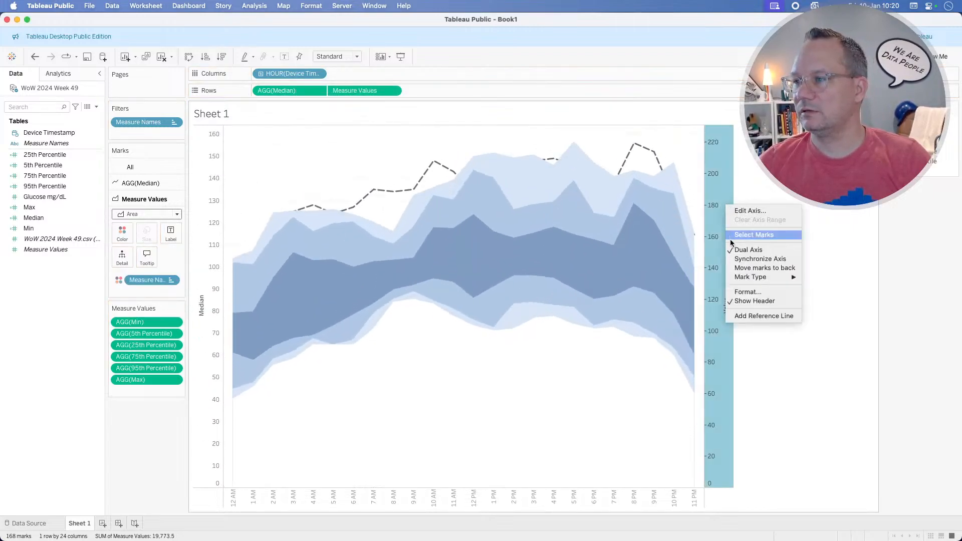
pyautogui.click(749, 262)
pyautogui.moveTo(293, 91); pyautogui.dragTo(414, 93)
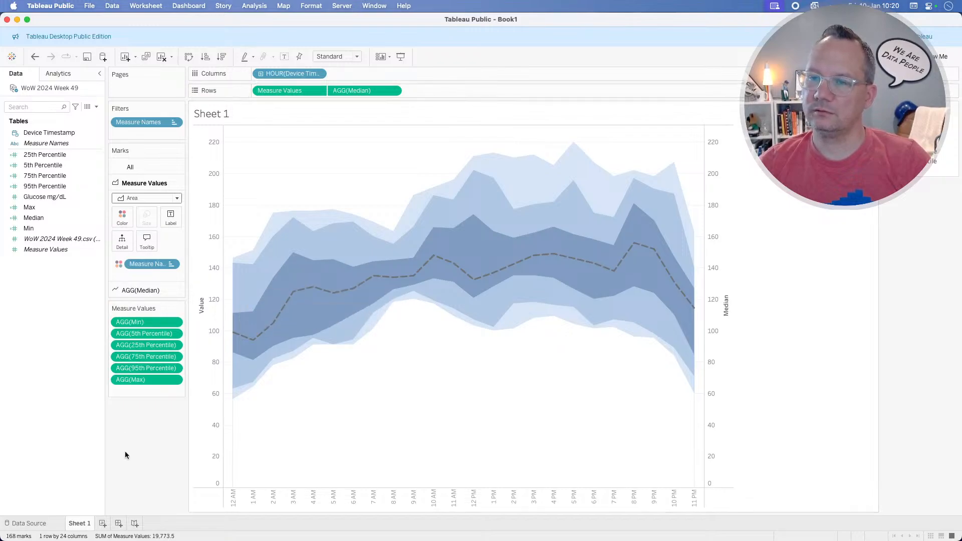
# Change the dashed Median line's color to a near-black shade.
pyautogui.click(141, 289)
pyautogui.click(122, 233)
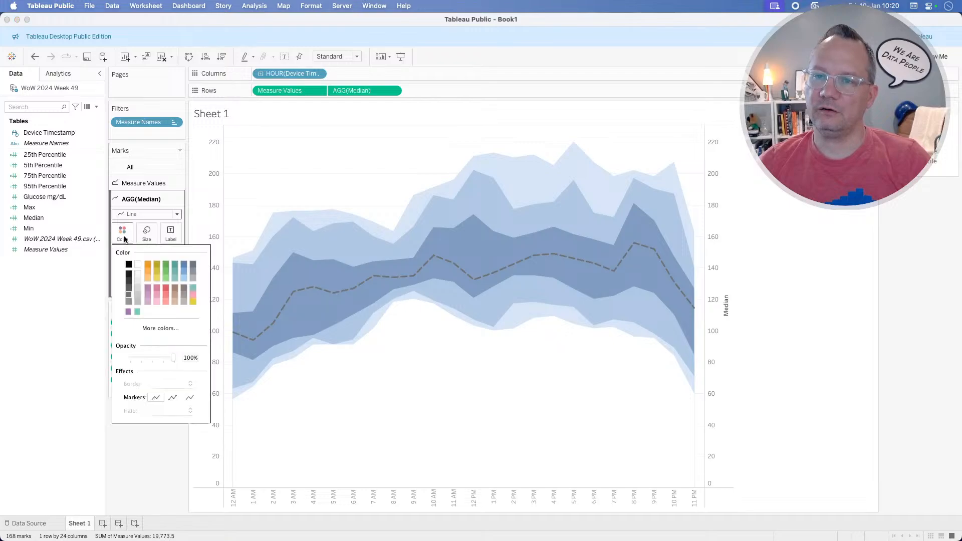
pyautogui.click(131, 281)
pyautogui.click(122, 457)
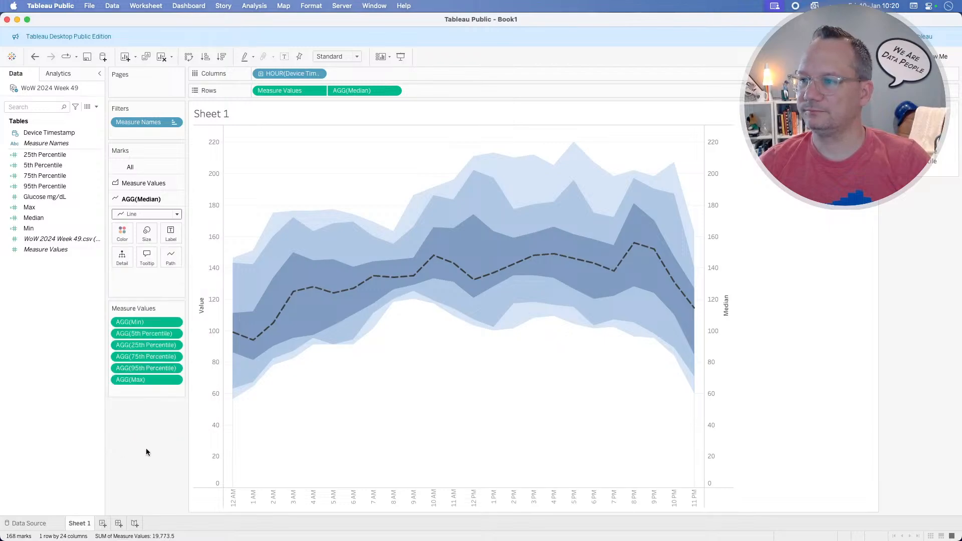
# Hide the secondary Median axis header and fit the chart to Entire View.
pyautogui.rightClick(718, 208)
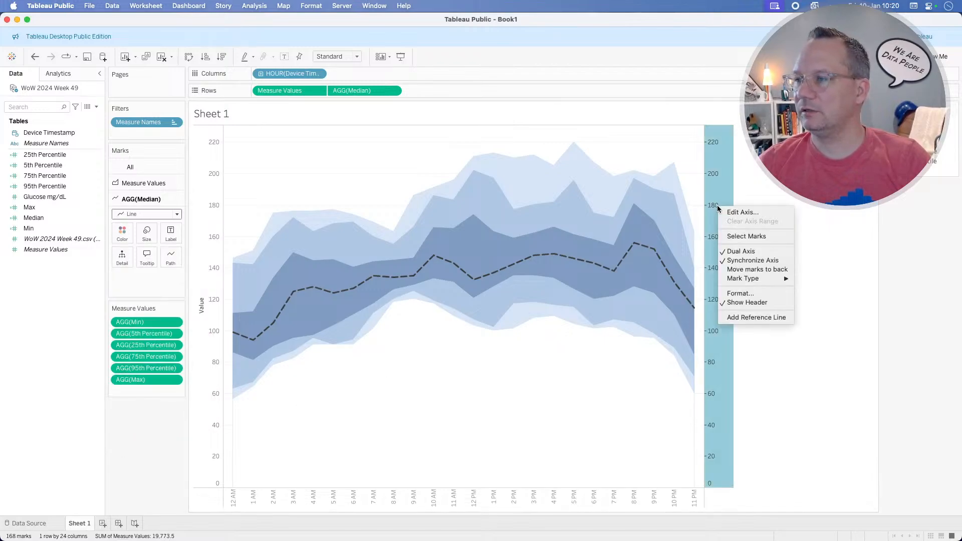
pyautogui.click(742, 303)
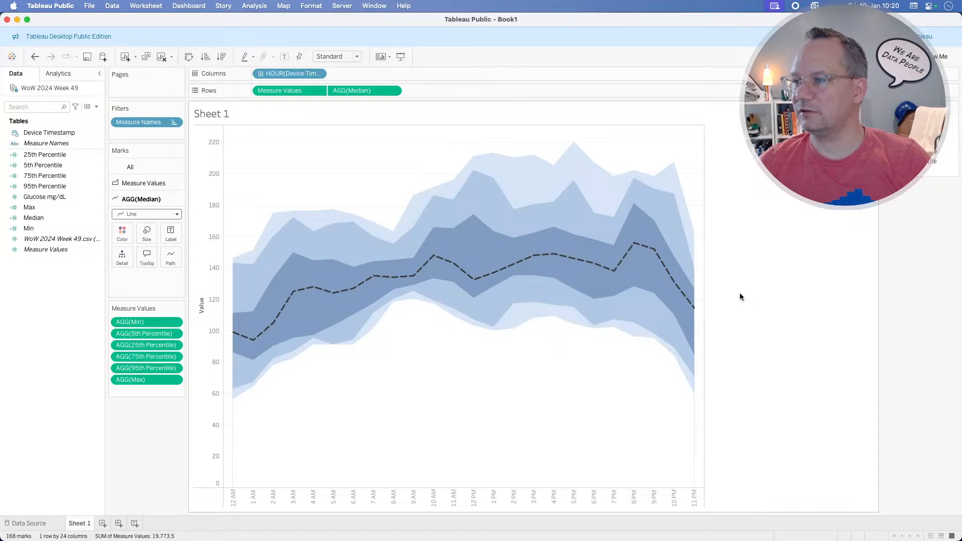
pyautogui.click(358, 58)
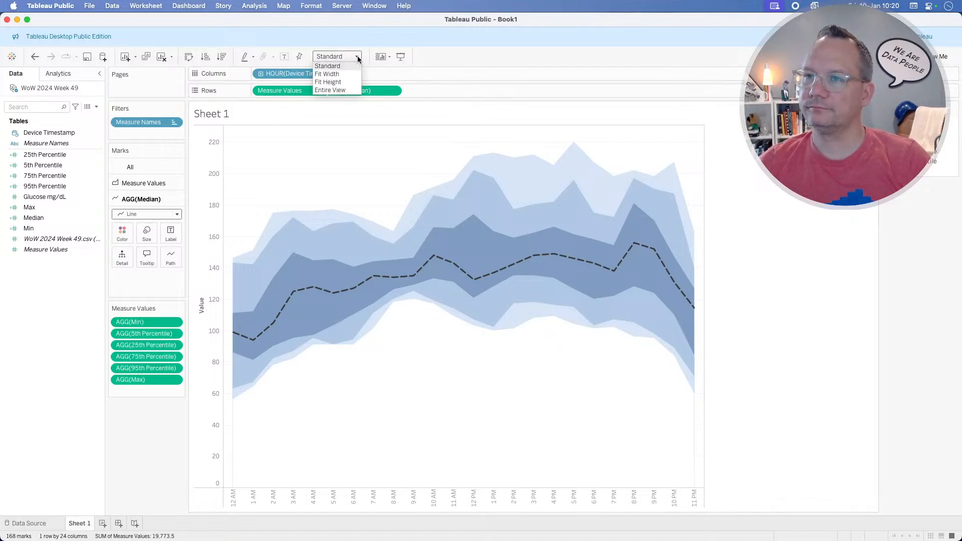
pyautogui.click(341, 90)
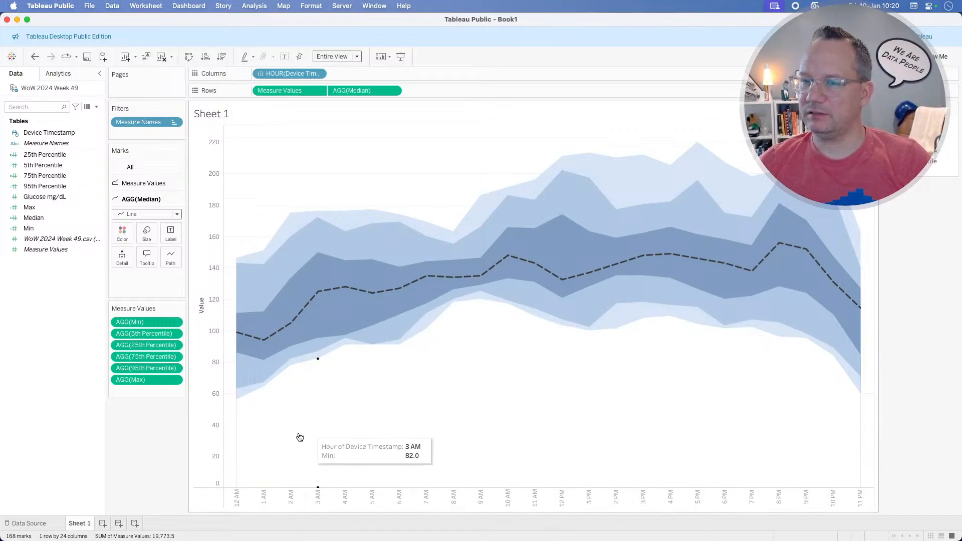
pyautogui.click(170, 233)
pyautogui.click(196, 246)
pyautogui.click(197, 247)
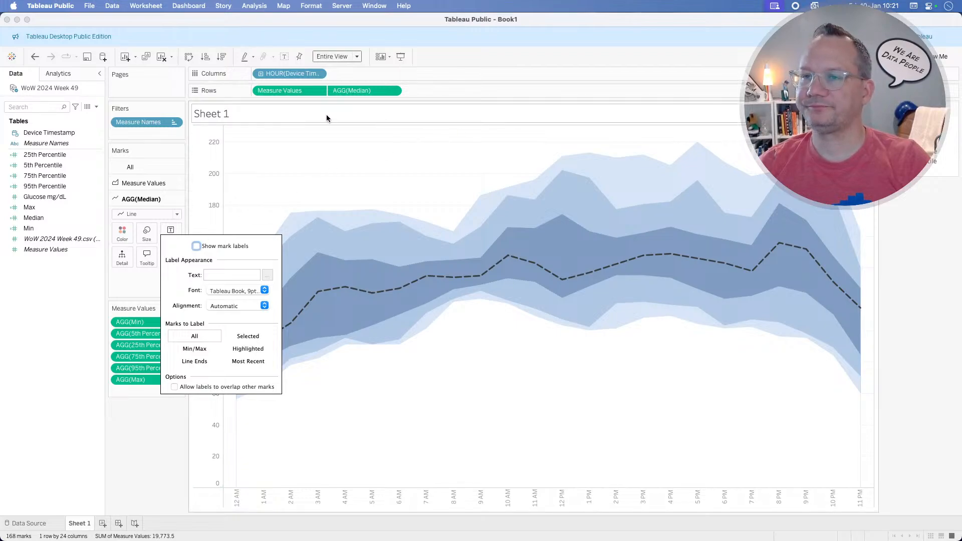
pyautogui.click(144, 408)
# Create an ad hoc "Median" text field on the AGG(Median) marks and use it as the line's label.
pyautogui.doubleClick(142, 284)
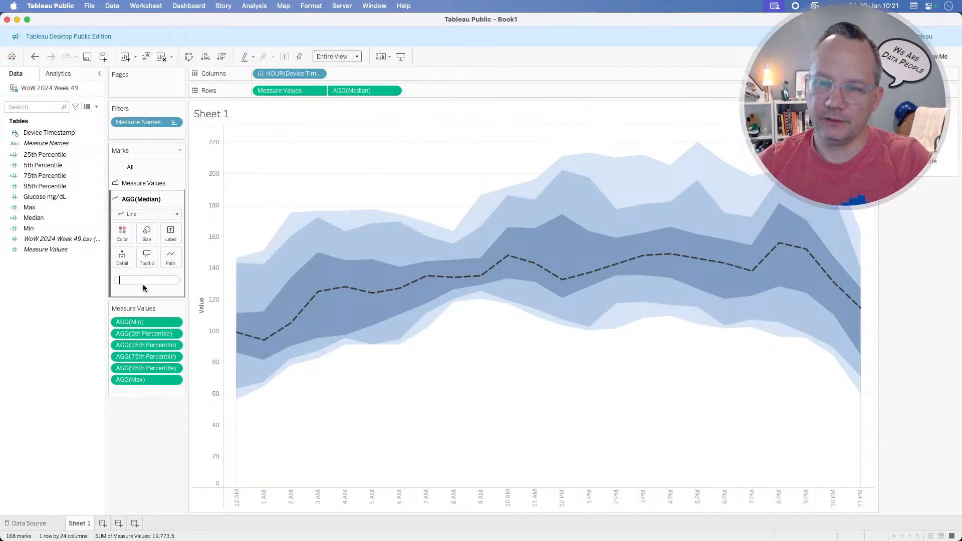
pyautogui.write('"Median"')
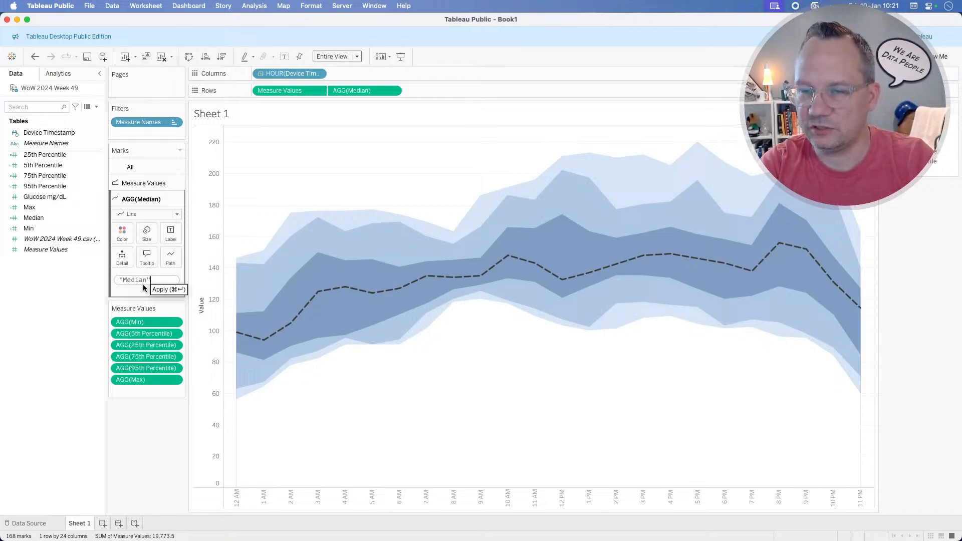
pyautogui.press('Return')
pyautogui.moveTo(143, 284); pyautogui.dragTo(173, 230)
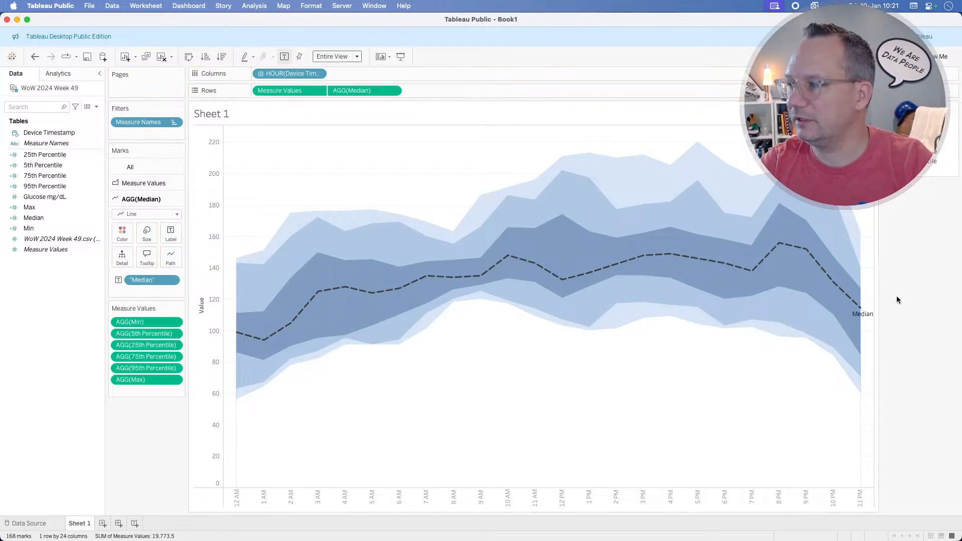
# Restrict the Median label to Line Ends, labeling only the end of the line.
pyautogui.click(176, 235)
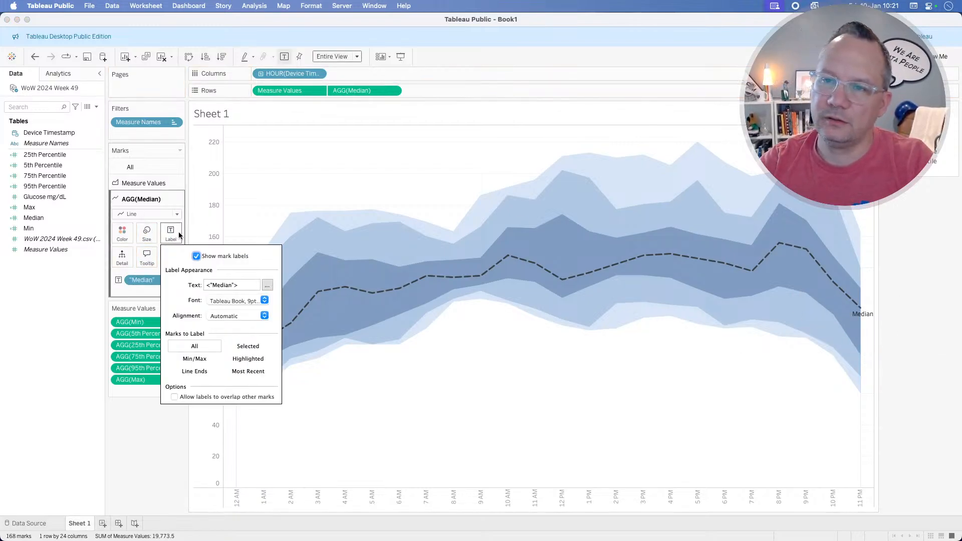
pyautogui.click(228, 319)
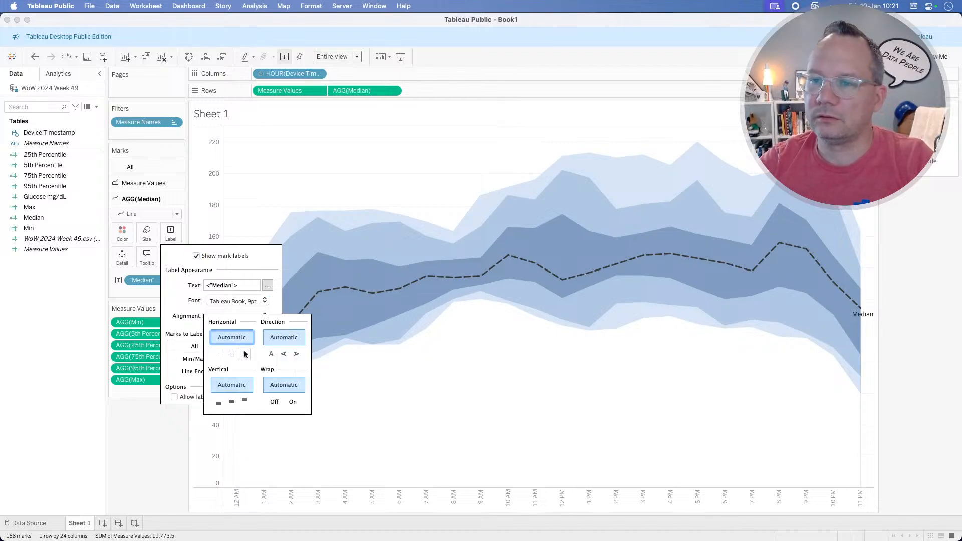
pyautogui.click(193, 359)
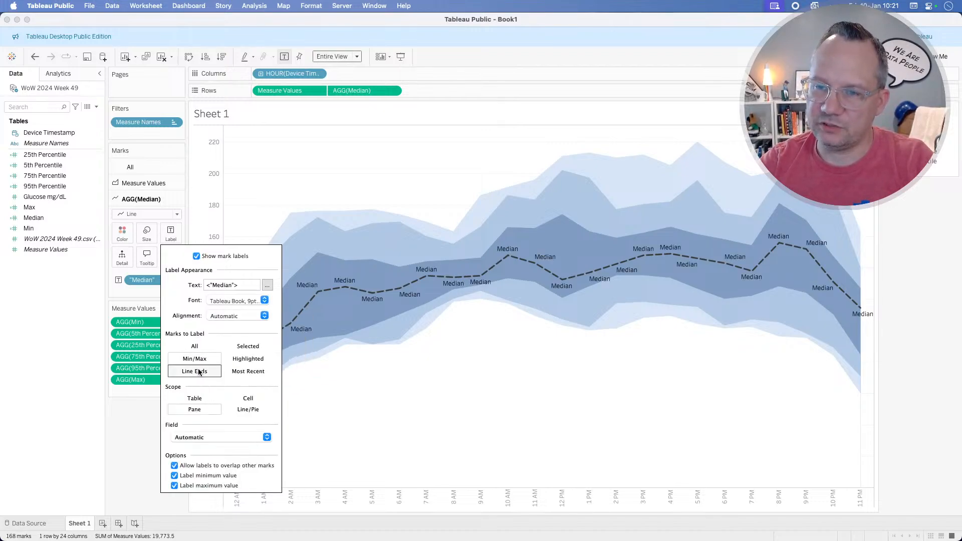
pyautogui.click(197, 372)
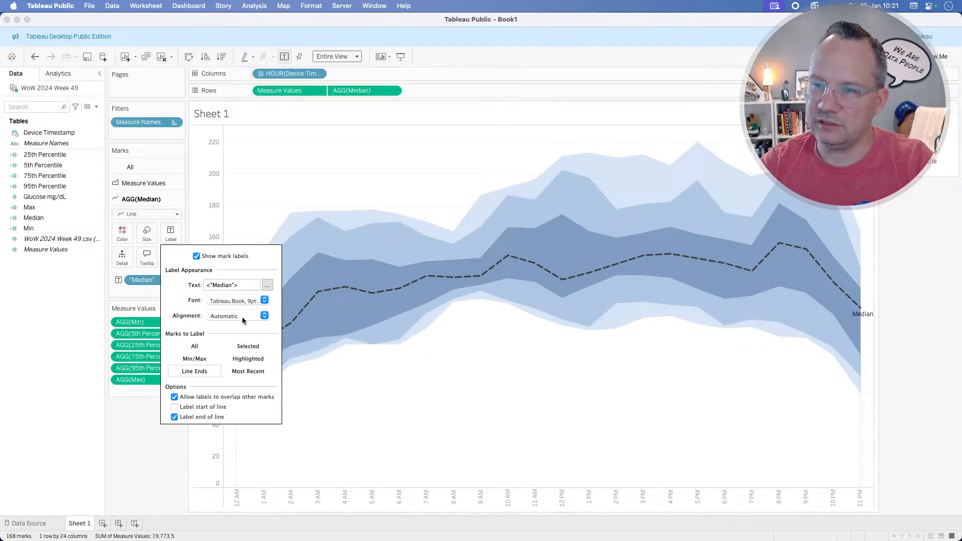
# Align the Median label to the right horizontally and the middle vertically.
pyautogui.click(229, 306)
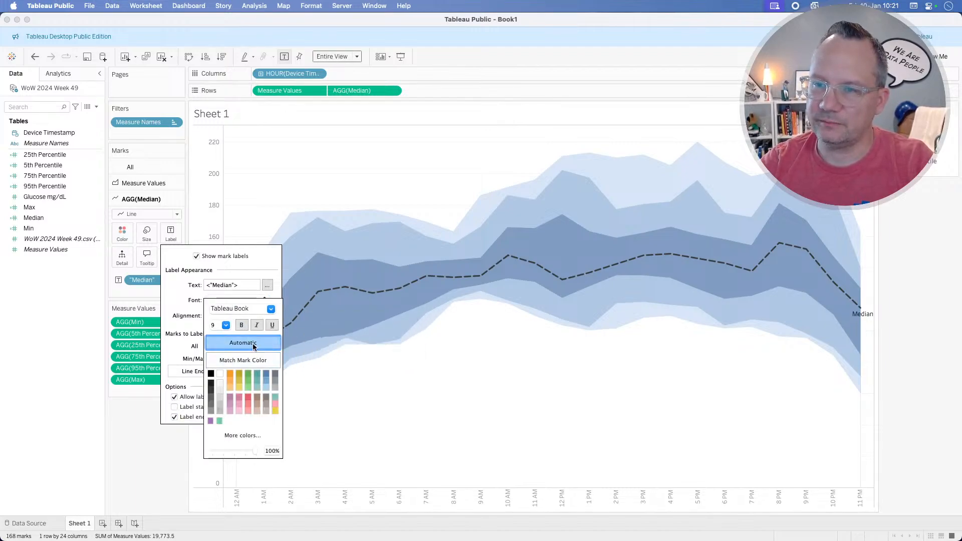
pyautogui.click(196, 302)
pyautogui.click(224, 316)
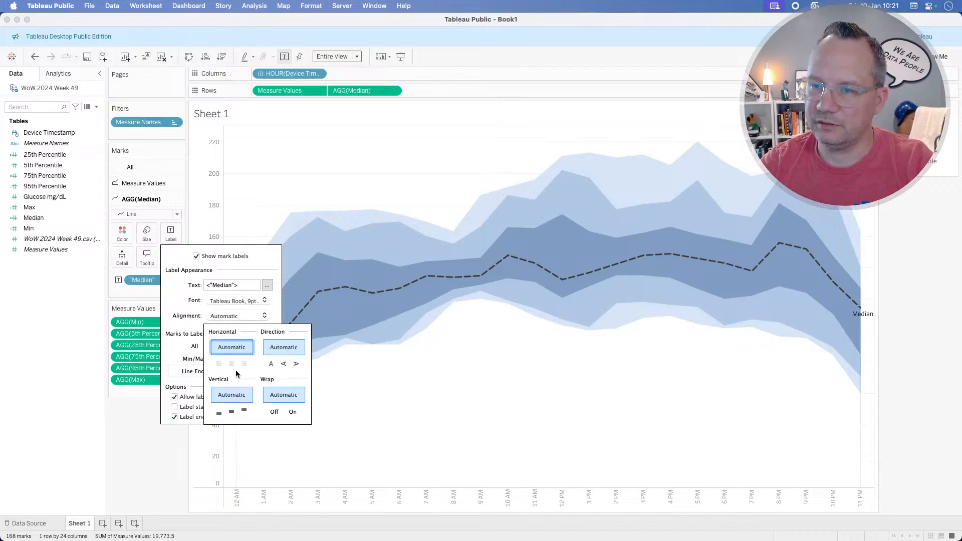
pyautogui.click(234, 365)
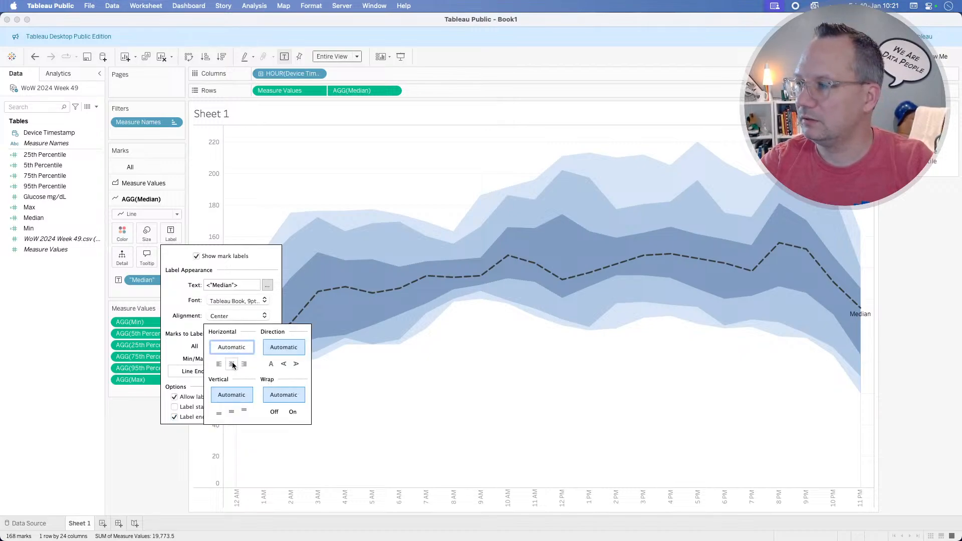
pyautogui.click(244, 365)
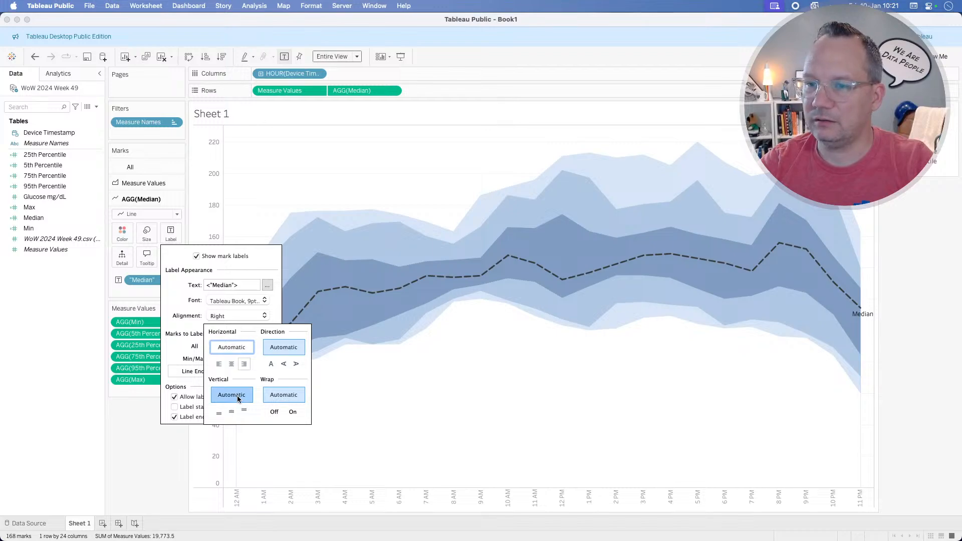
pyautogui.click(231, 412)
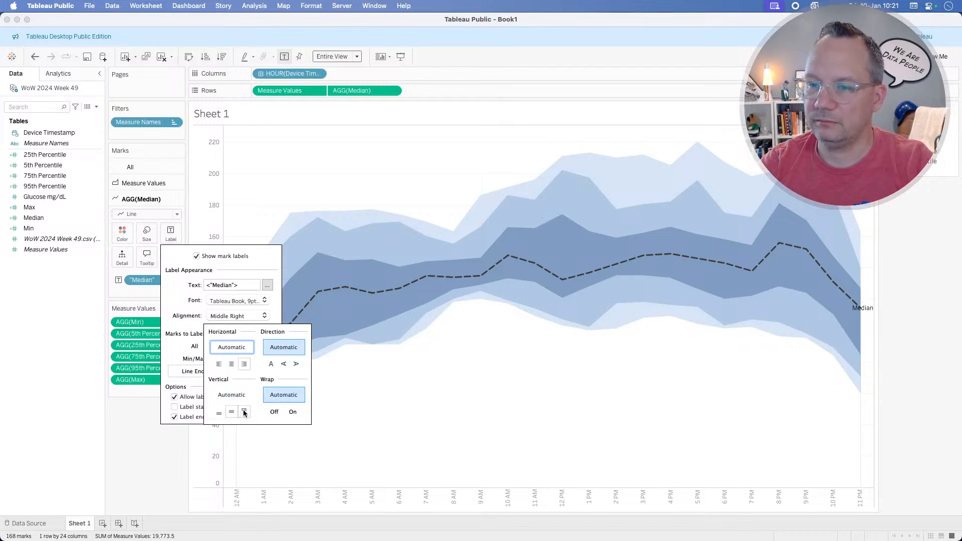
pyautogui.click(157, 458)
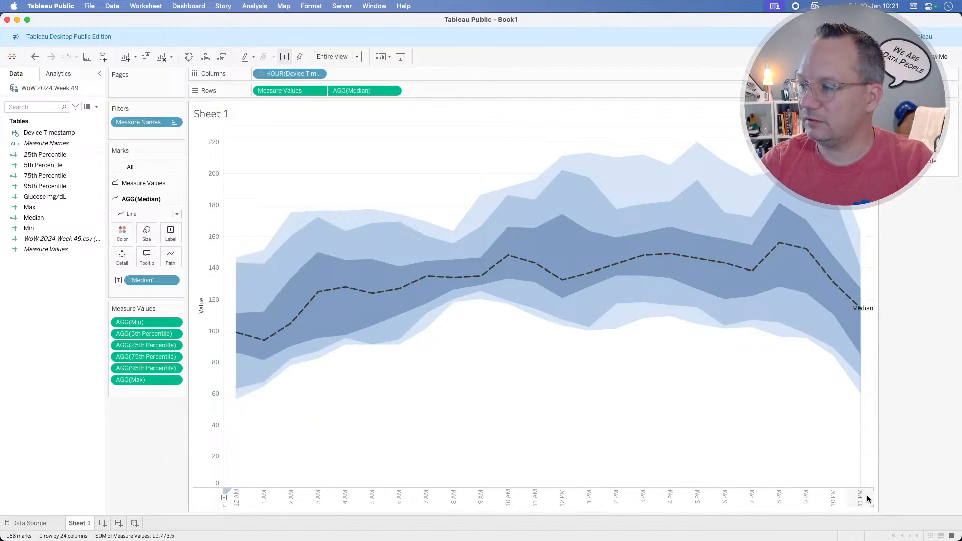
# Try to convert the HOUR(Device Timestamp) field on Columns from discrete to continuous.
pyautogui.rightClick(672, 494)
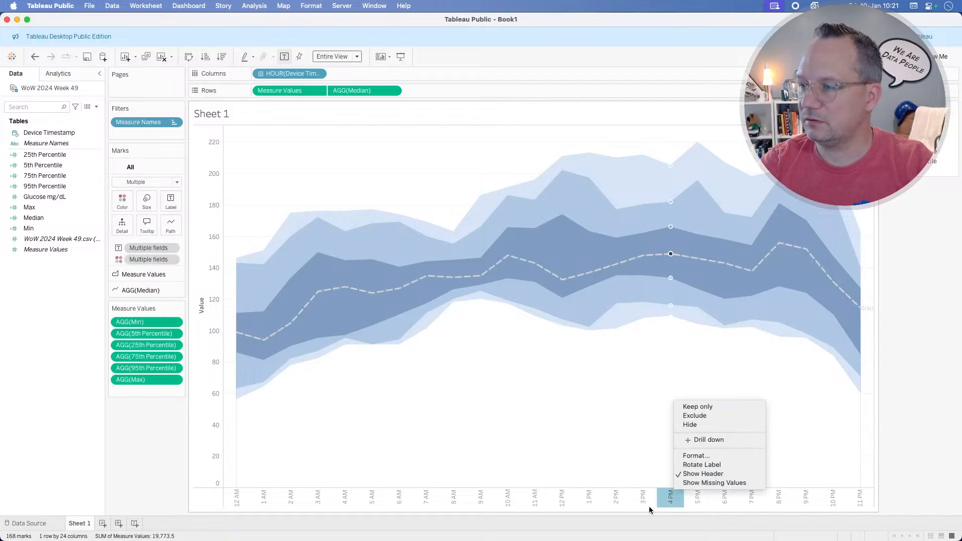
pyautogui.click(664, 500)
pyautogui.click(319, 75)
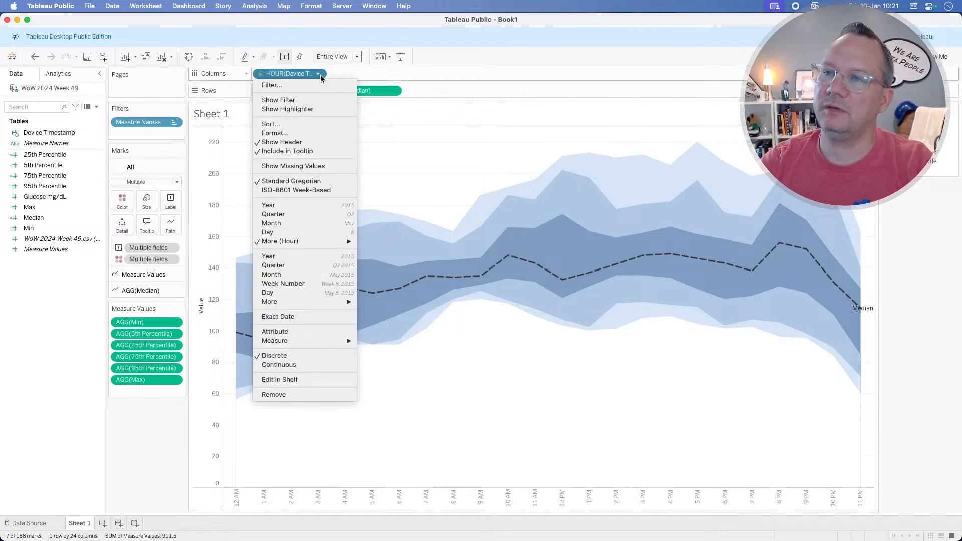
pyautogui.click(275, 366)
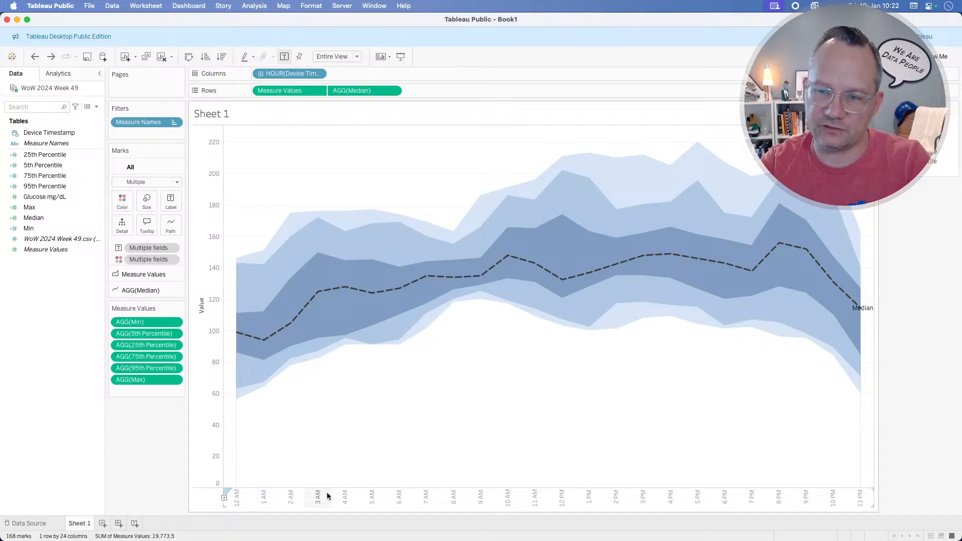
# Convert the HOUR(Device Timestamp) field on Columns to continuous and fix its axis range from 0 to 27.
pyautogui.click(317, 74)
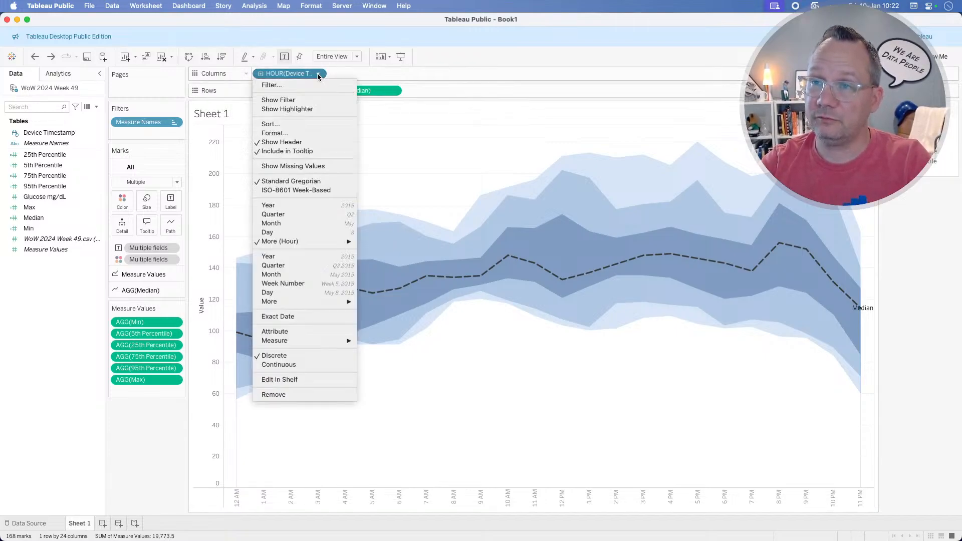
pyautogui.click(285, 364)
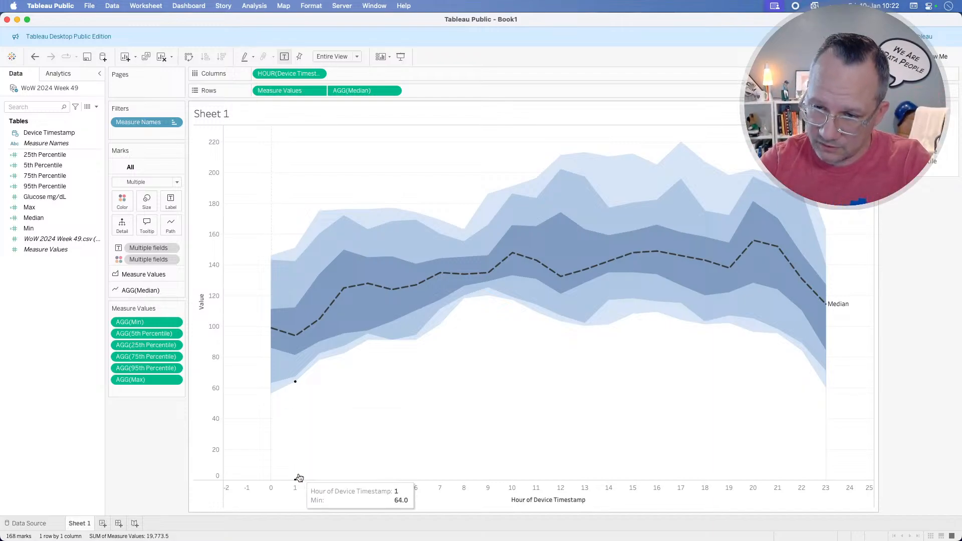
pyautogui.rightClick(309, 488)
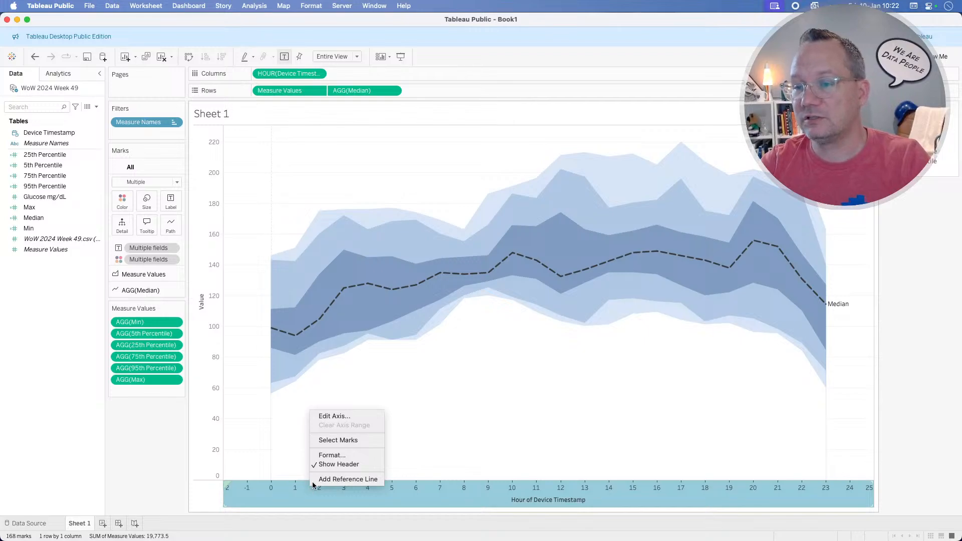
pyautogui.click(333, 417)
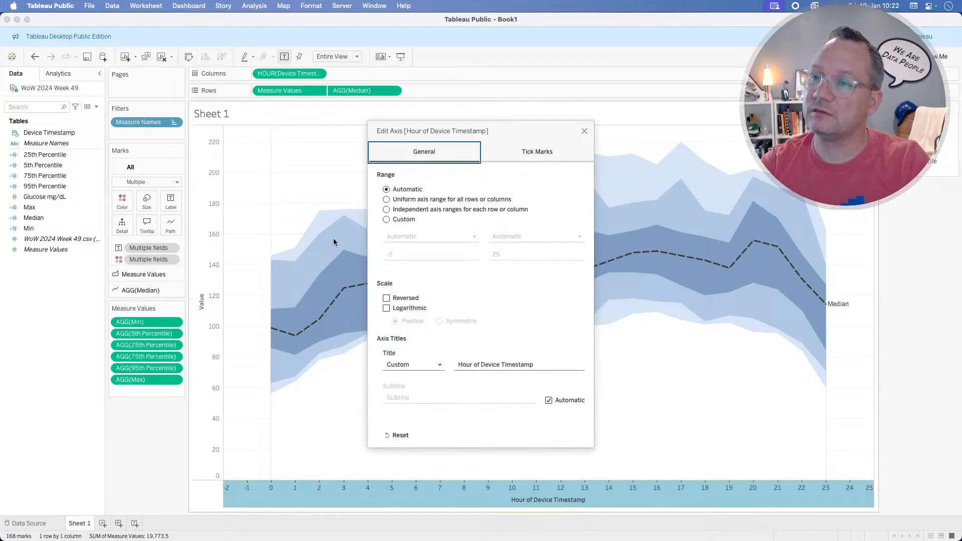
pyautogui.click(404, 219)
pyautogui.click(396, 255)
pyautogui.write('-')
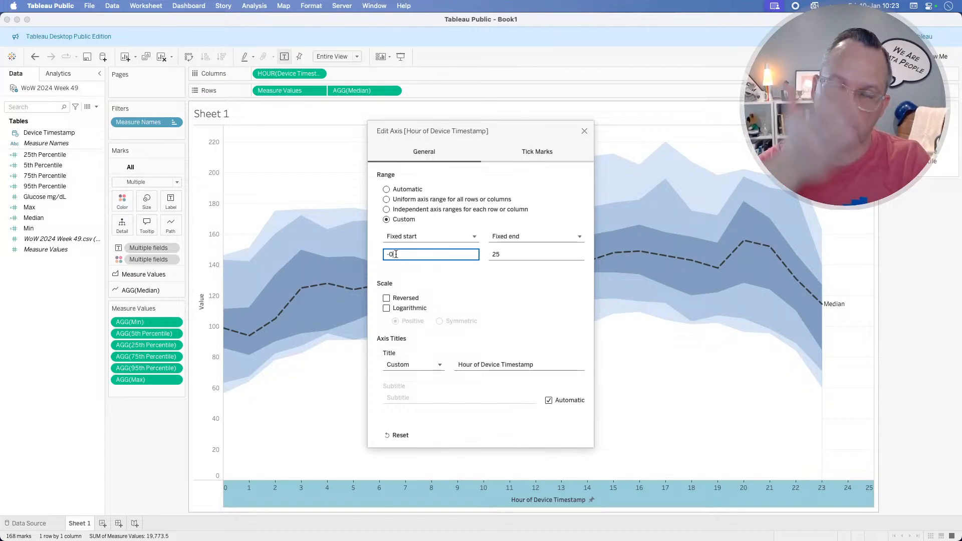
pyautogui.click(503, 254)
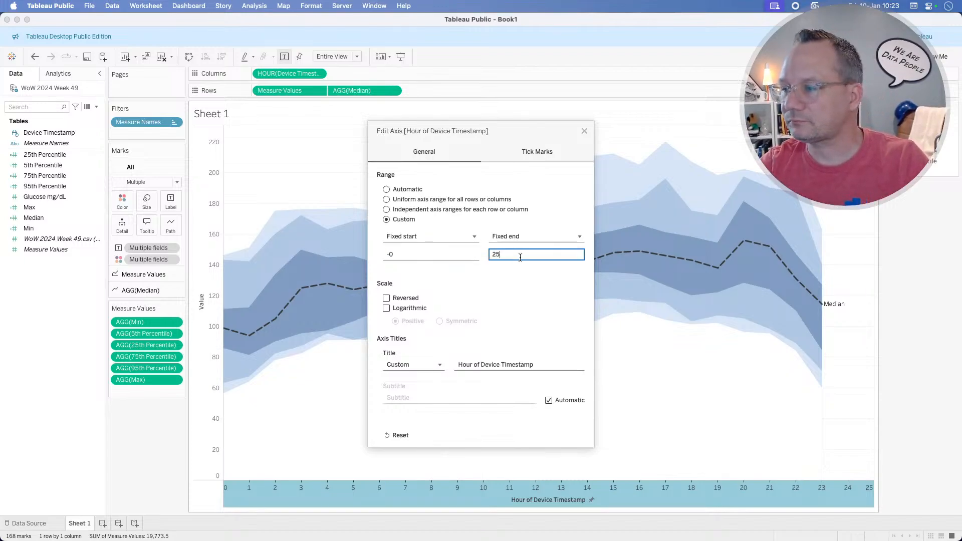
pyautogui.press('BackSpace')
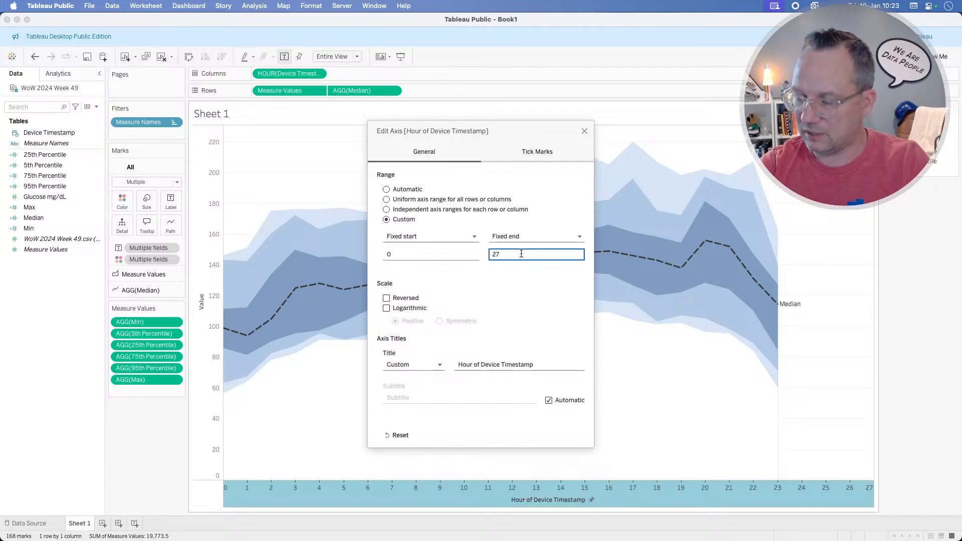
pyautogui.click(585, 131)
# Format the dates on the hour axis scale as 12-Hour.
pyautogui.click(319, 74)
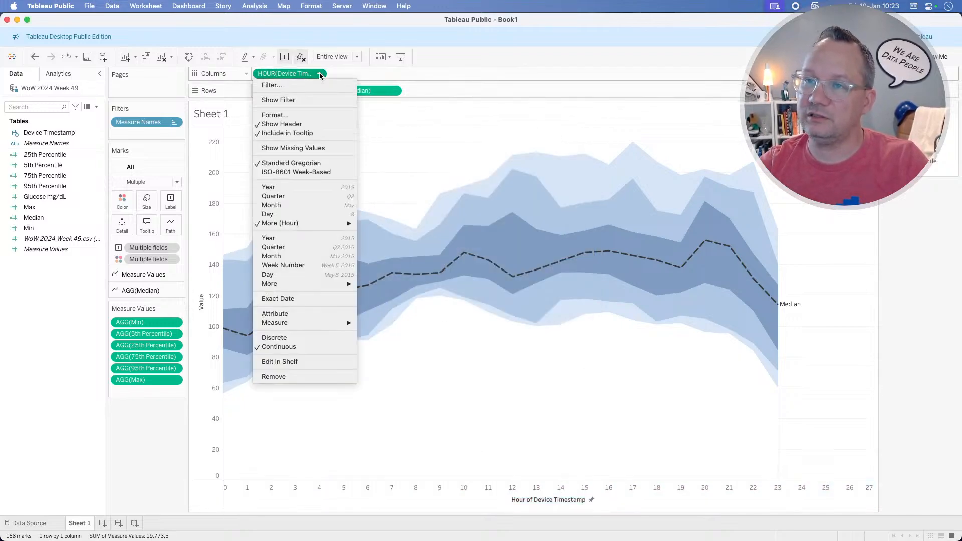
pyautogui.click(275, 116)
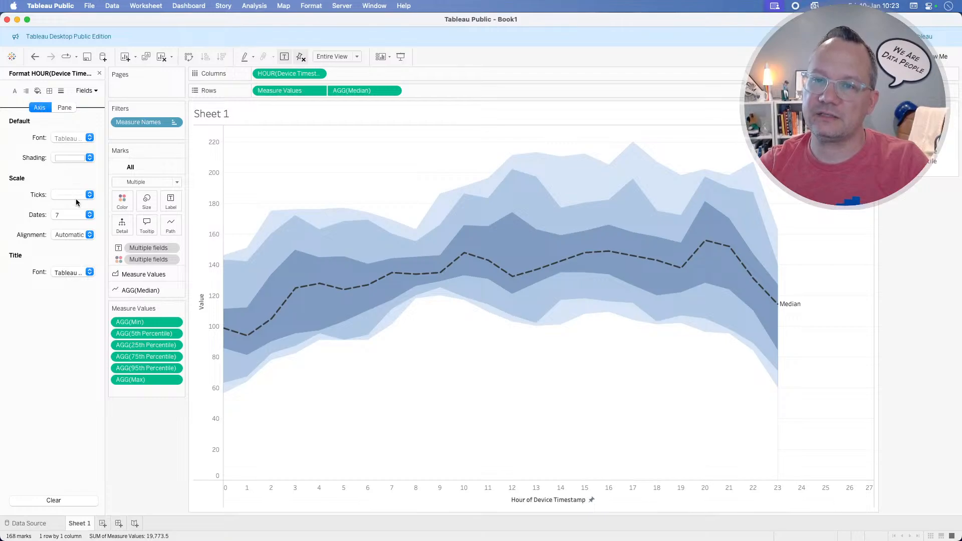
pyautogui.click(71, 216)
pyautogui.click(78, 236)
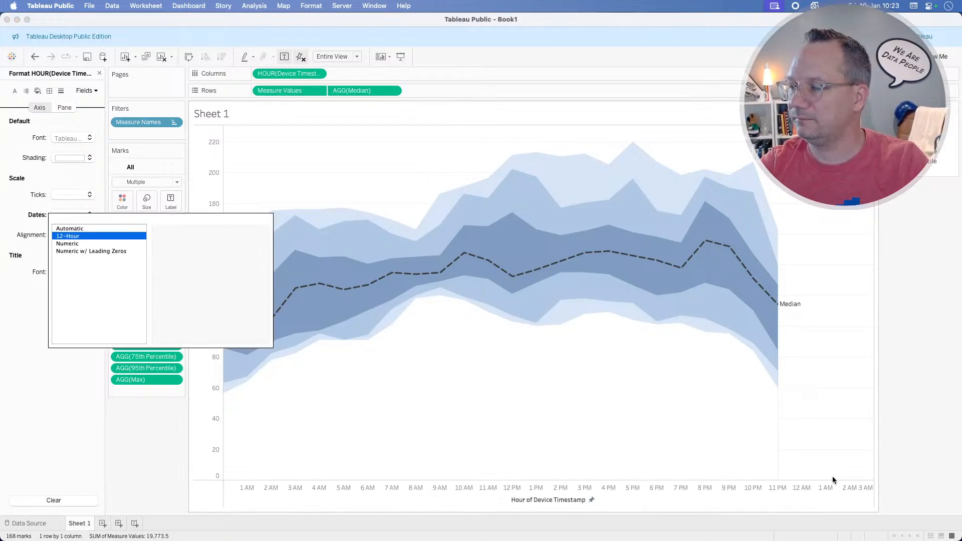
pyautogui.click(339, 498)
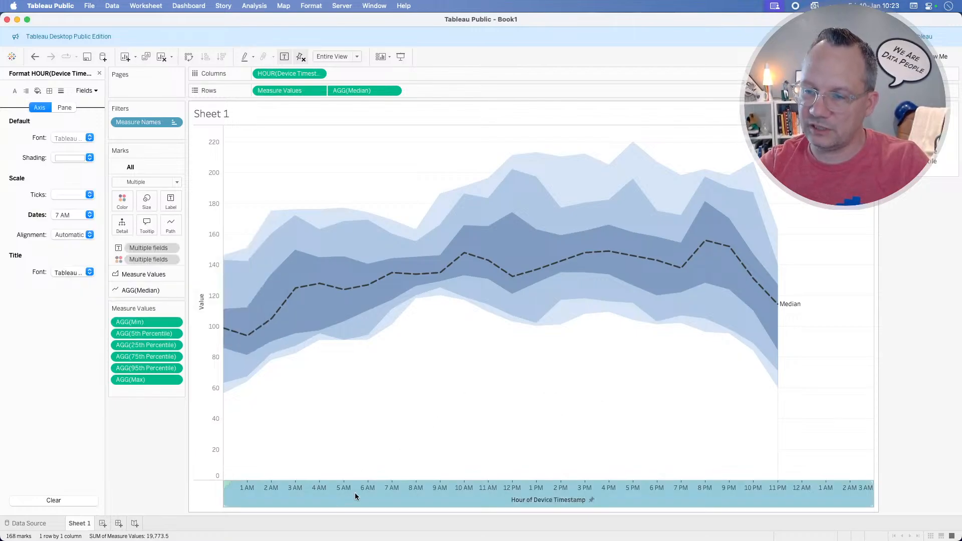
# Set the hour axis's major tick marks to fixed, with an interval of 3.
pyautogui.rightClick(355, 492)
pyautogui.click(419, 421)
pyautogui.click(537, 152)
pyautogui.click(387, 209)
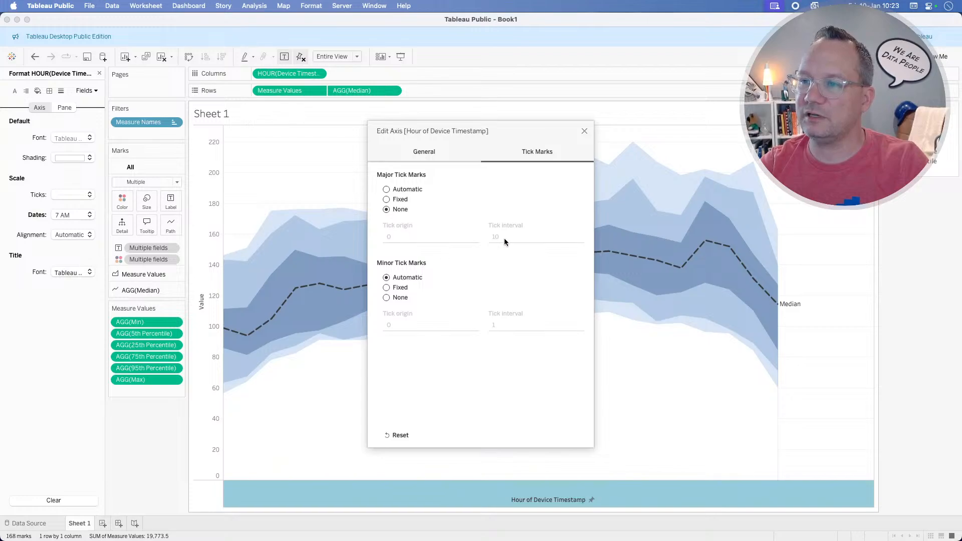
pyautogui.click(393, 199)
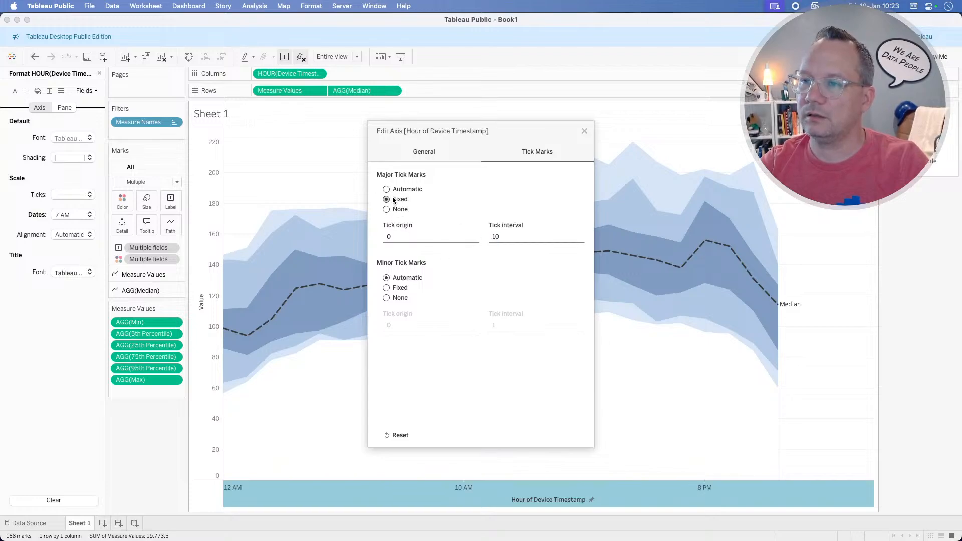
pyautogui.doubleClick(508, 241)
pyautogui.write('32')
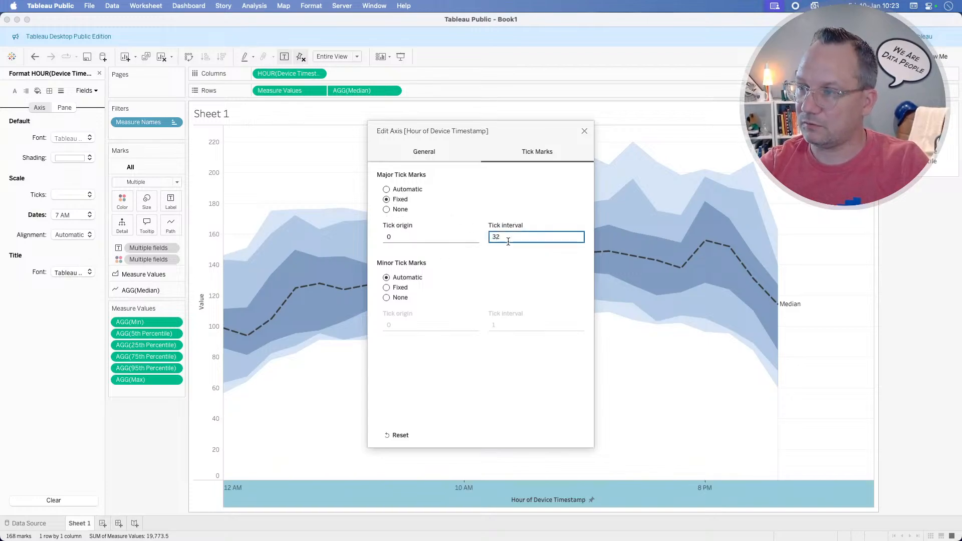
pyautogui.press('BackSpace')
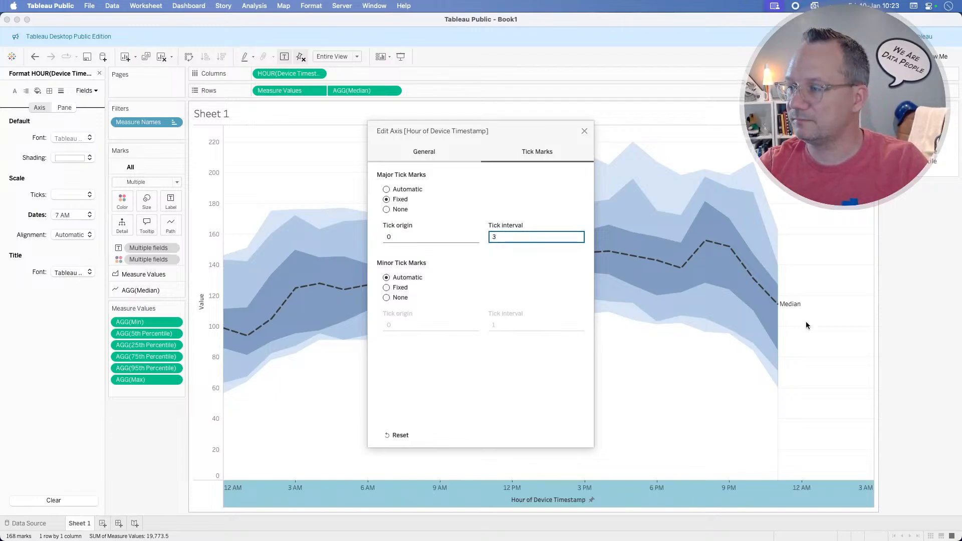
pyautogui.click(584, 133)
# Change the hour axis's fixed end to 26.
pyautogui.rightClick(524, 495)
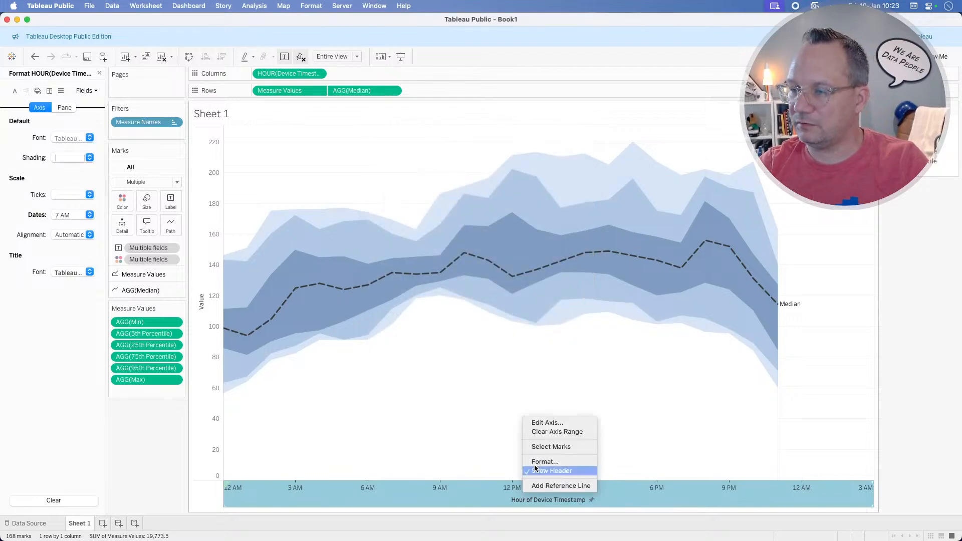
pyautogui.click(547, 423)
pyautogui.click(511, 255)
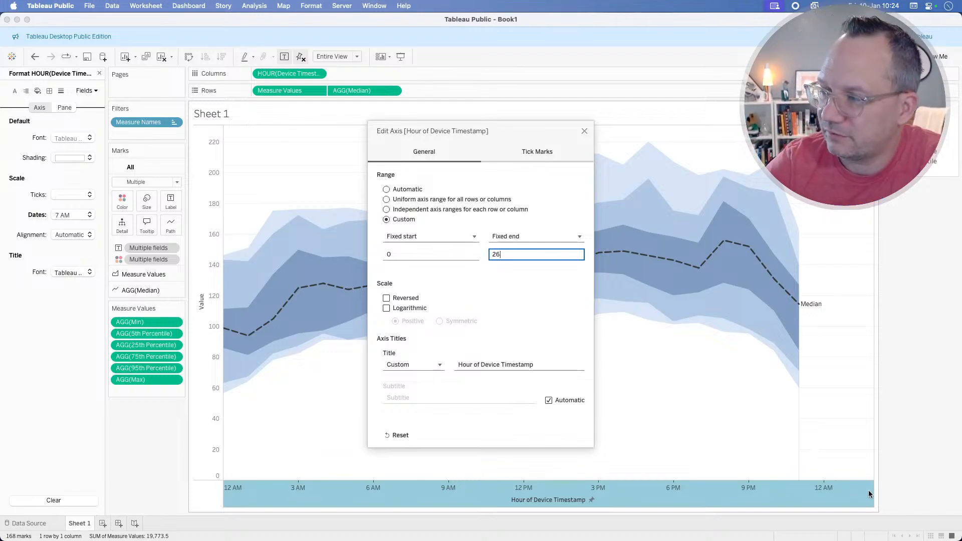
pyautogui.click(584, 131)
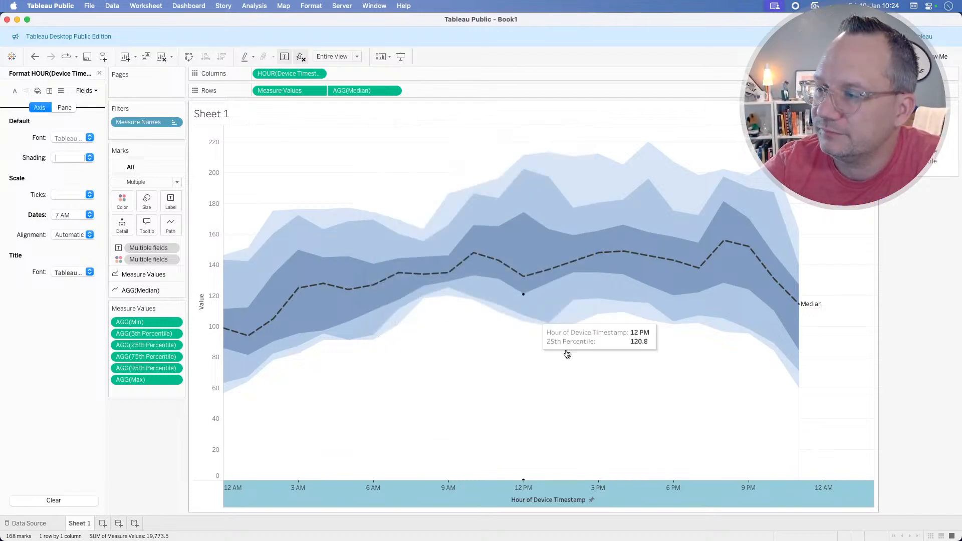
# Remove the title of the hour axis.
pyautogui.rightClick(563, 501)
pyautogui.click(584, 428)
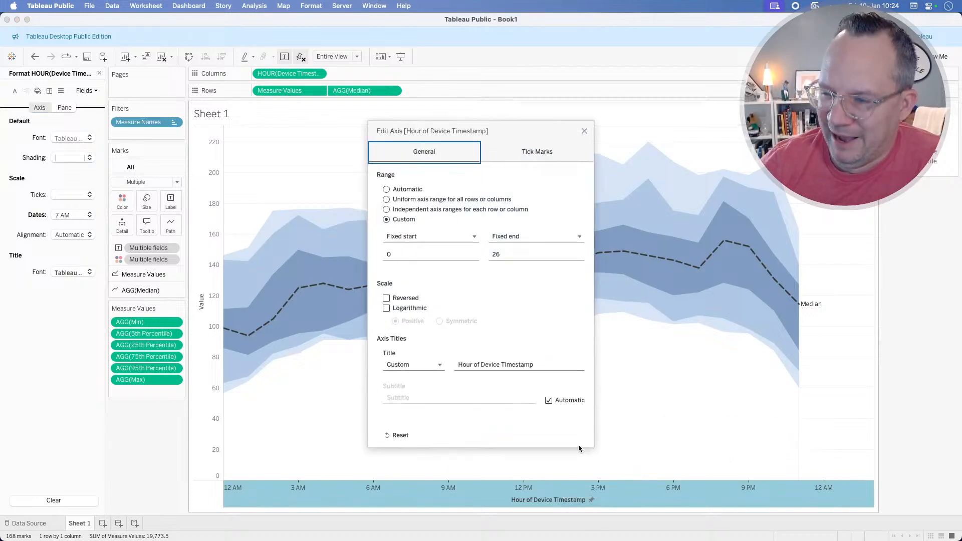
pyautogui.click(522, 365)
pyautogui.press('super+a')
pyautogui.press('BackSpace')
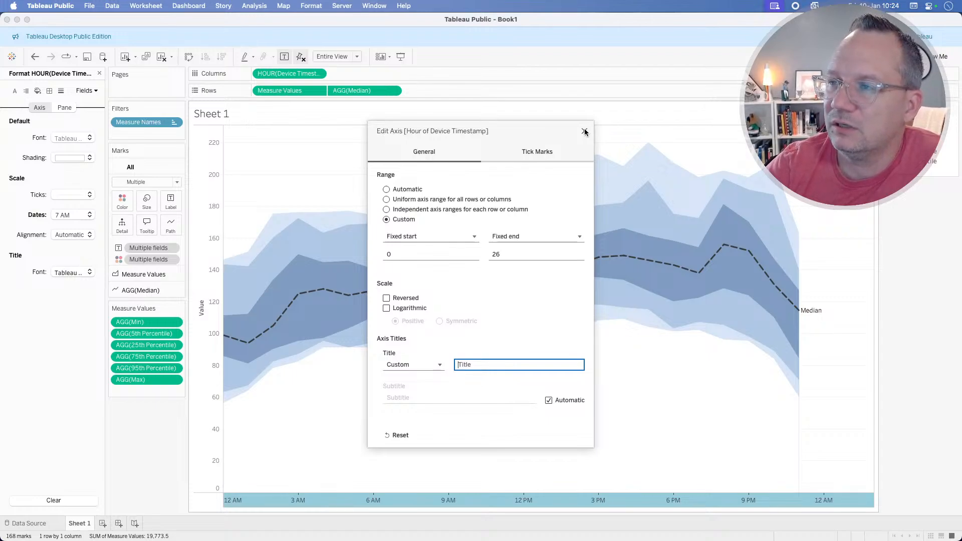
pyautogui.click(584, 131)
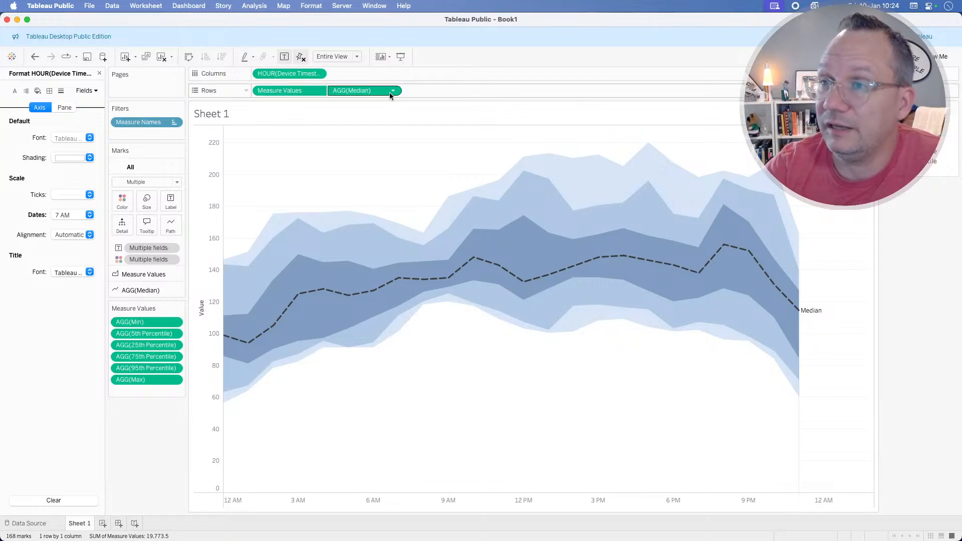
# Label the Measure Values area marks with Measure Names, aligned right horizontally and middle vertically.
pyautogui.click(140, 274)
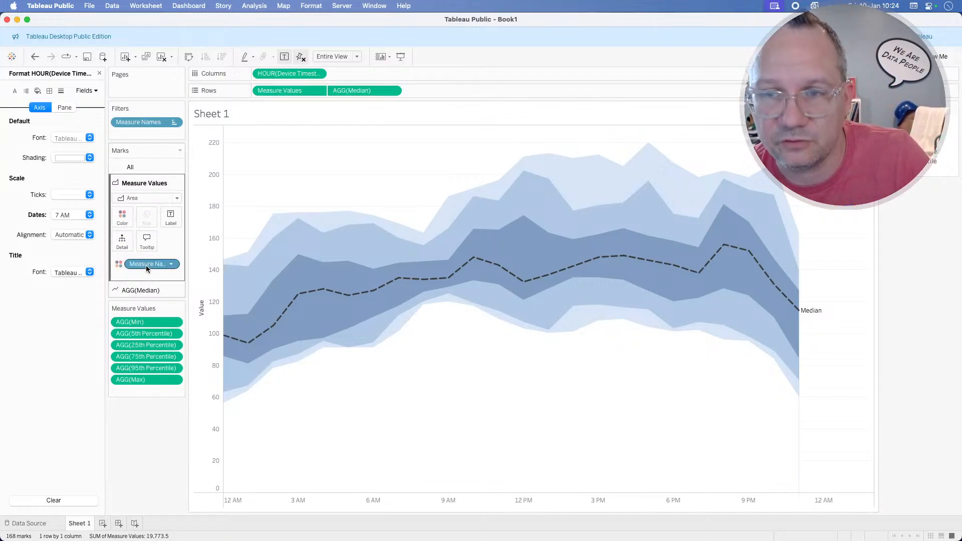
pyautogui.moveTo(139, 265); pyautogui.dragTo(165, 220)
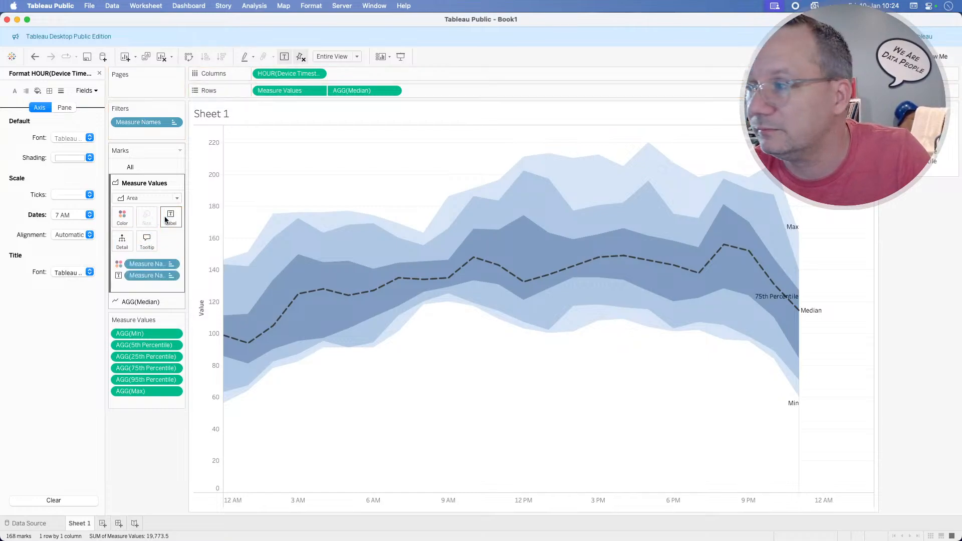
pyautogui.click(165, 219)
pyautogui.click(233, 289)
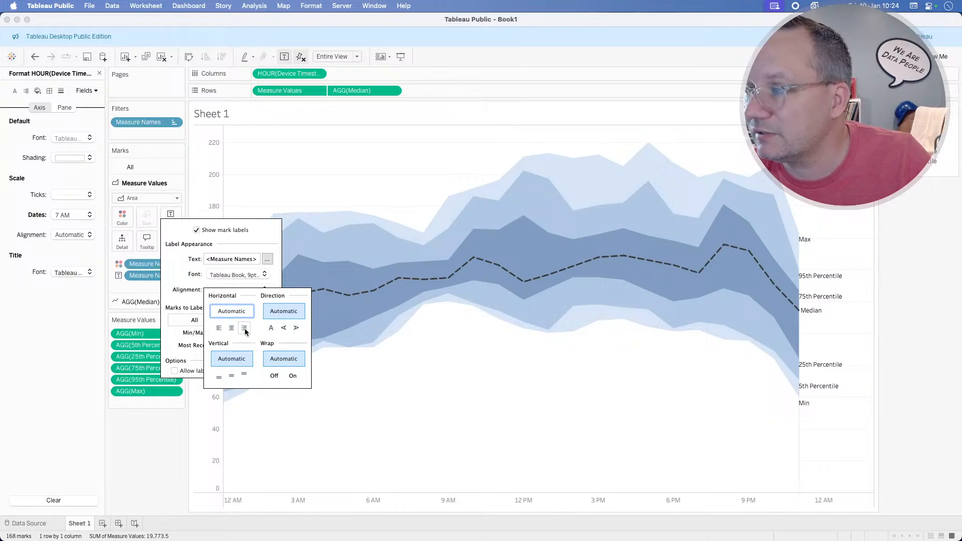
pyautogui.click(232, 377)
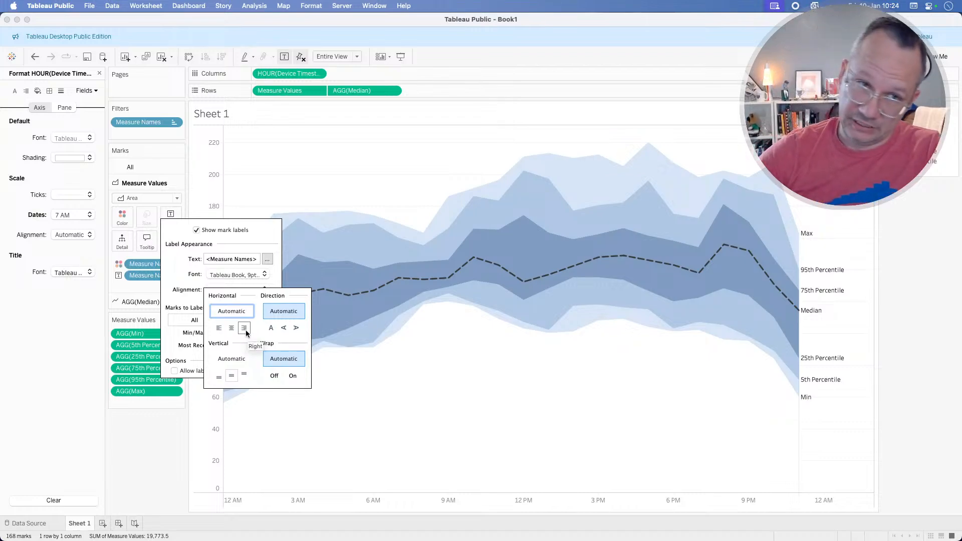
pyautogui.click(156, 431)
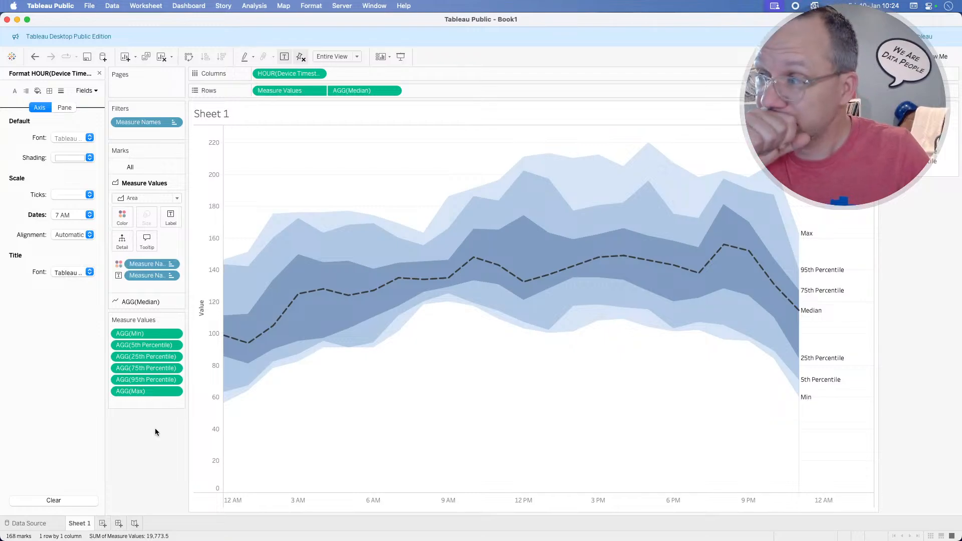
# Switch to the challenge page in the browser, examine the reference chart's band labels and return to Tableau Public.
pyautogui.press('super+Tab')
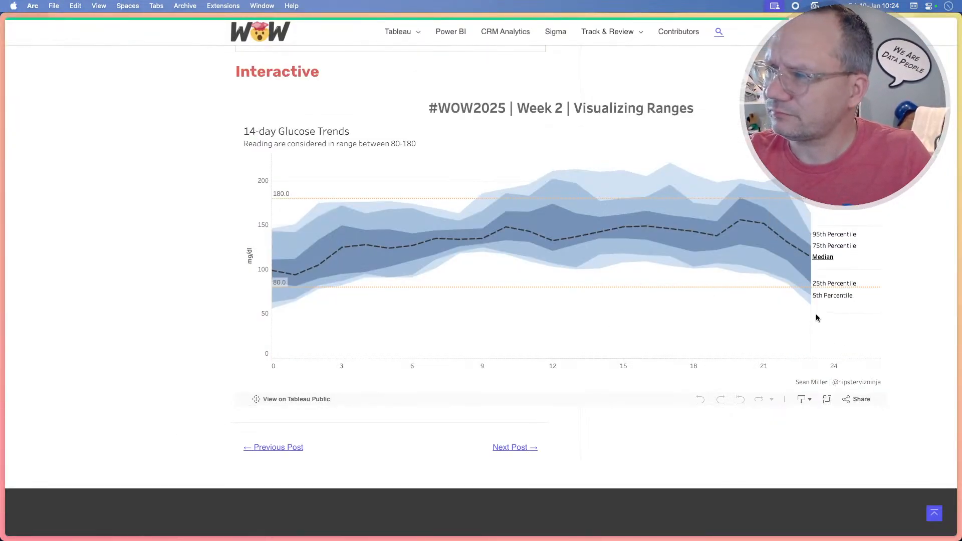
pyautogui.moveTo(813, 218)
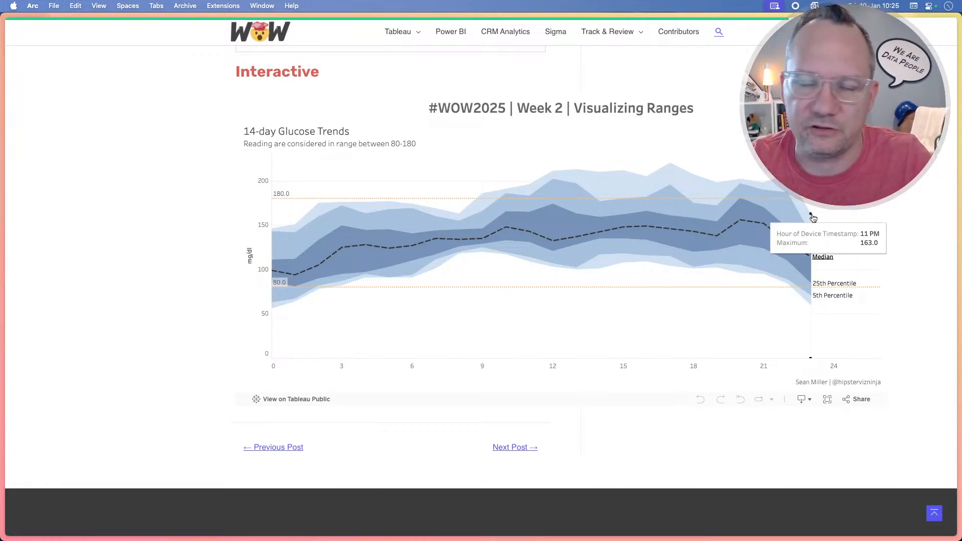
pyautogui.press('super+Tab')
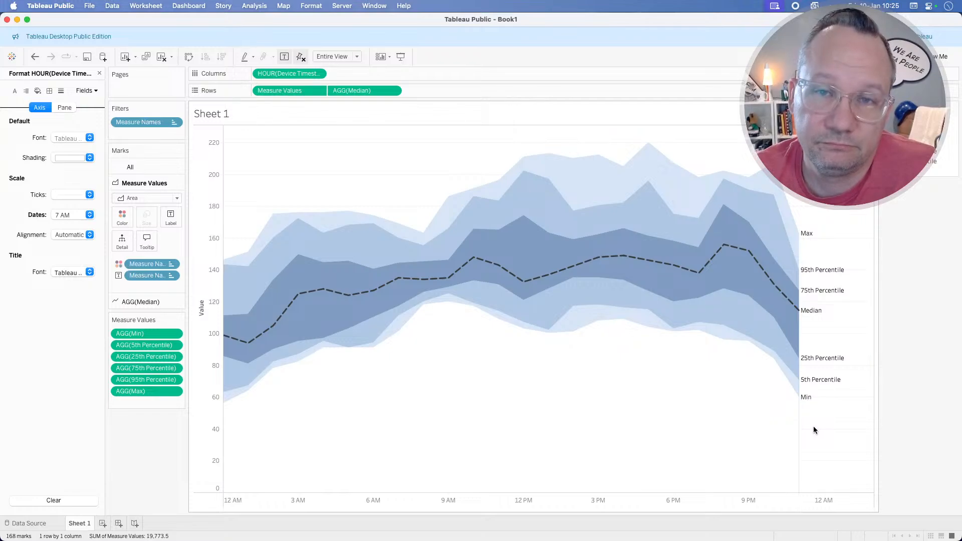
# Set the Min mark label at 11 PM to Never Show.
pyautogui.moveTo(810, 401)
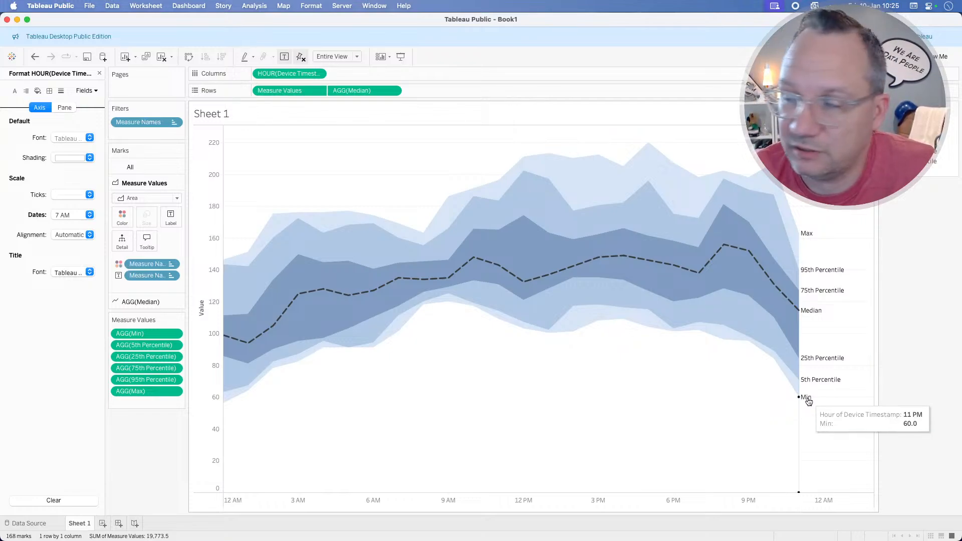
pyautogui.rightClick(808, 399)
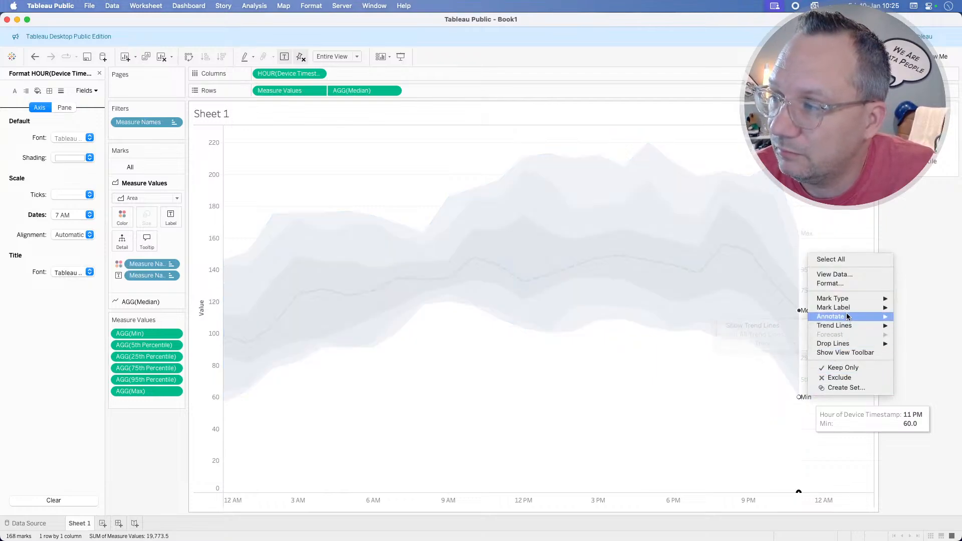
pyautogui.moveTo(850, 312)
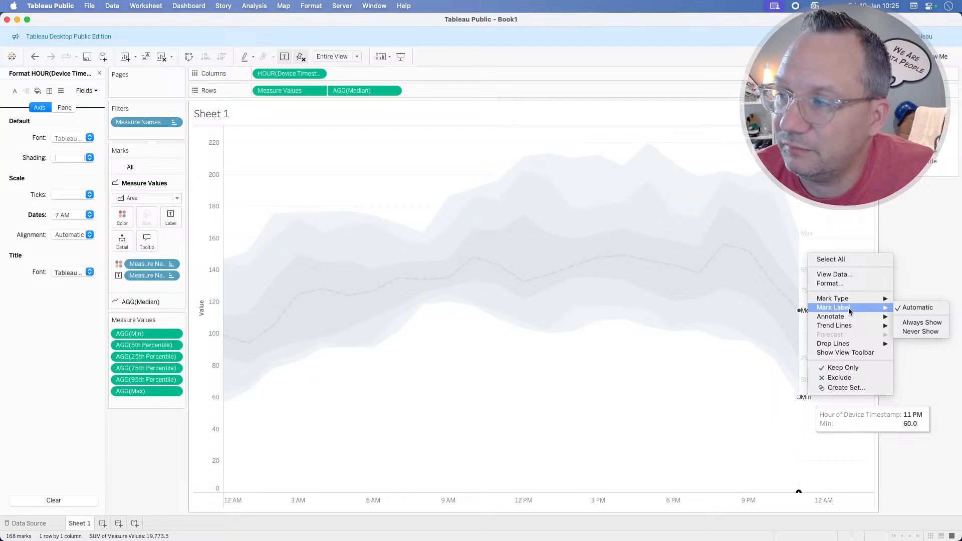
pyautogui.click(924, 332)
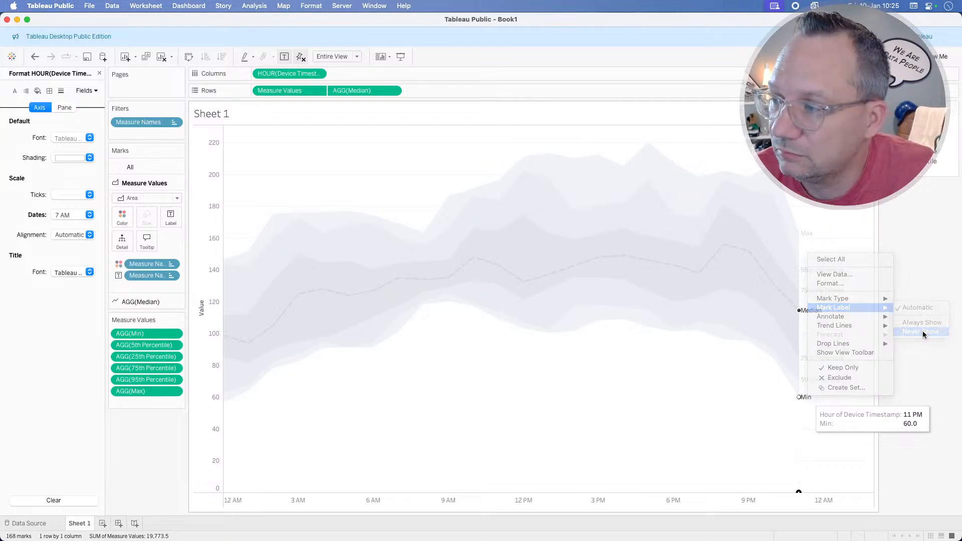
pyautogui.click(842, 435)
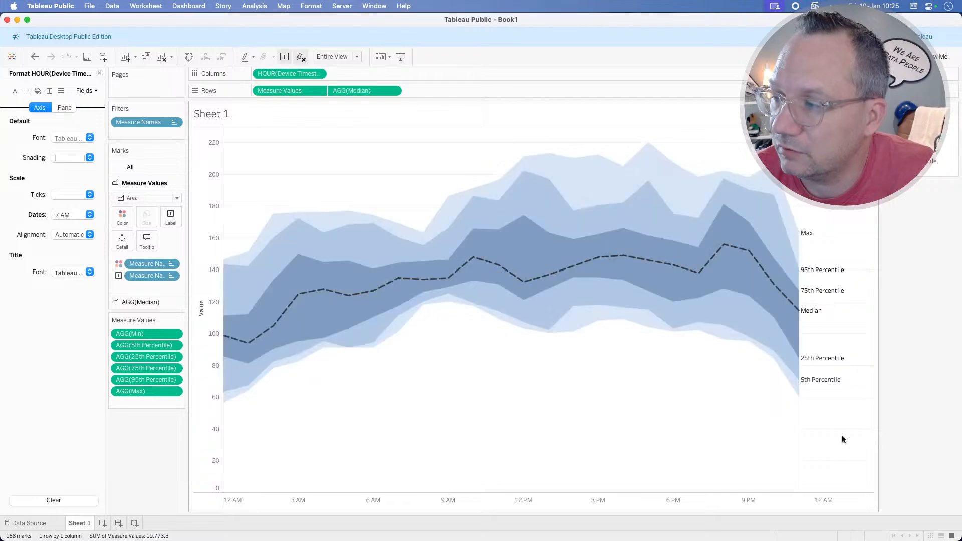
# Set the Max mark label at 11 PM to Never Show.
pyautogui.rightClick(810, 236)
pyautogui.moveTo(848, 306)
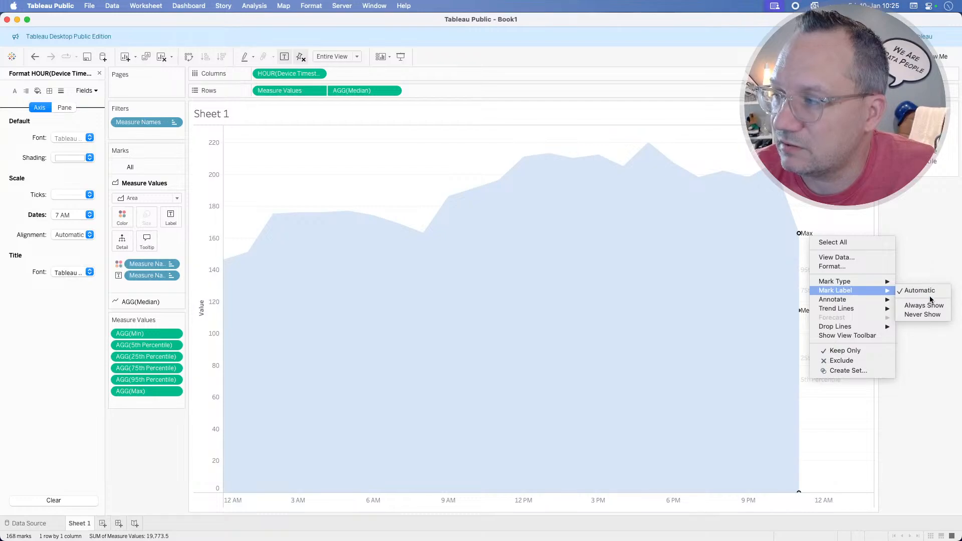
pyautogui.click(922, 314)
pyautogui.click(840, 429)
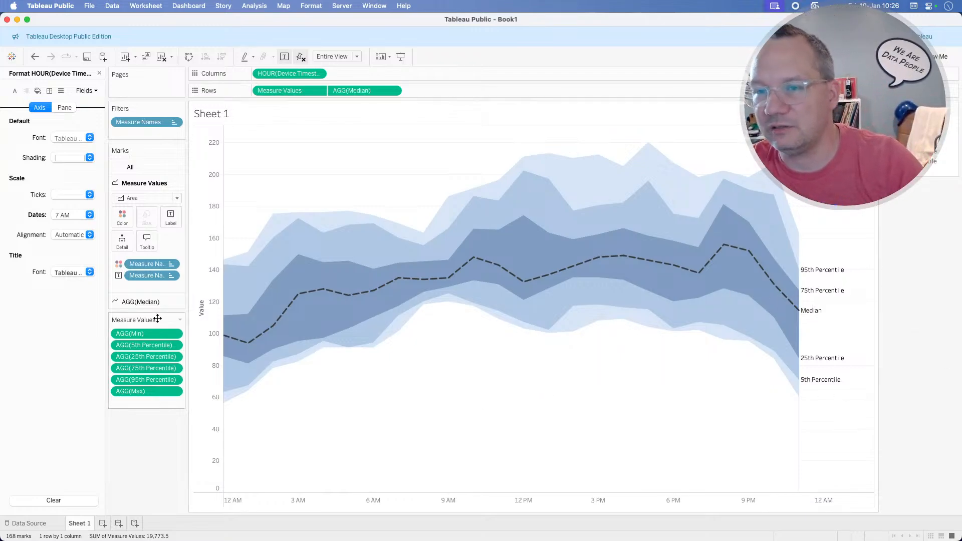
# Format the Median line's mark label as bold and underlined.
pyautogui.click(159, 299)
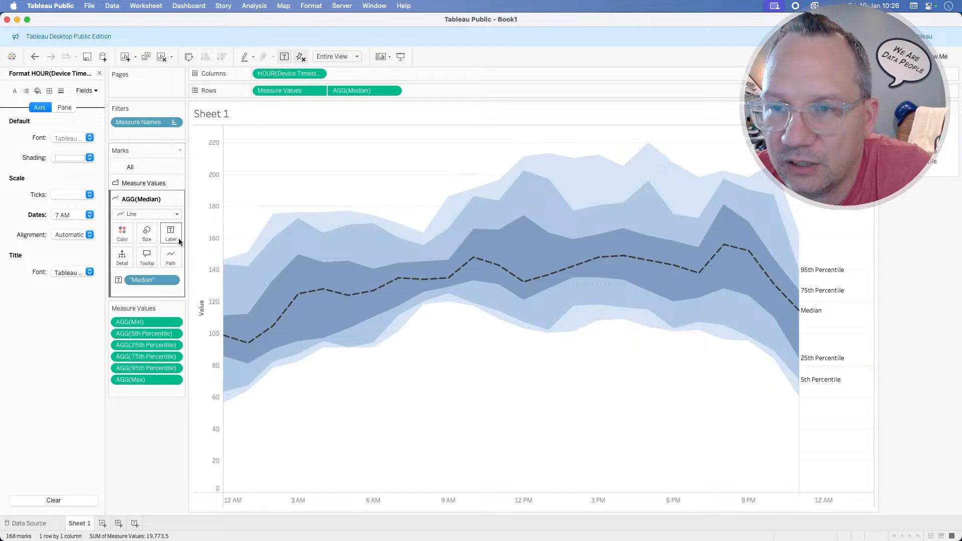
pyautogui.click(177, 238)
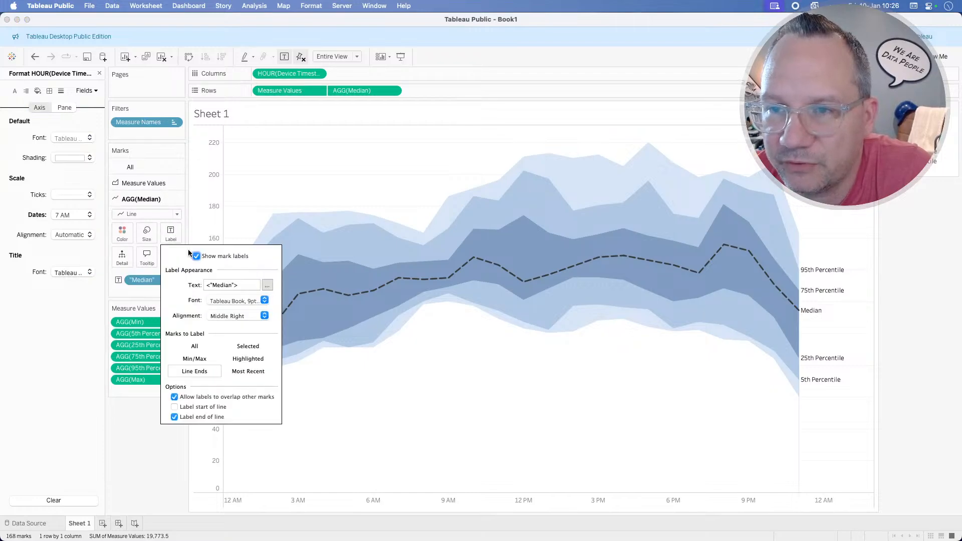
pyautogui.click(264, 300)
pyautogui.click(241, 326)
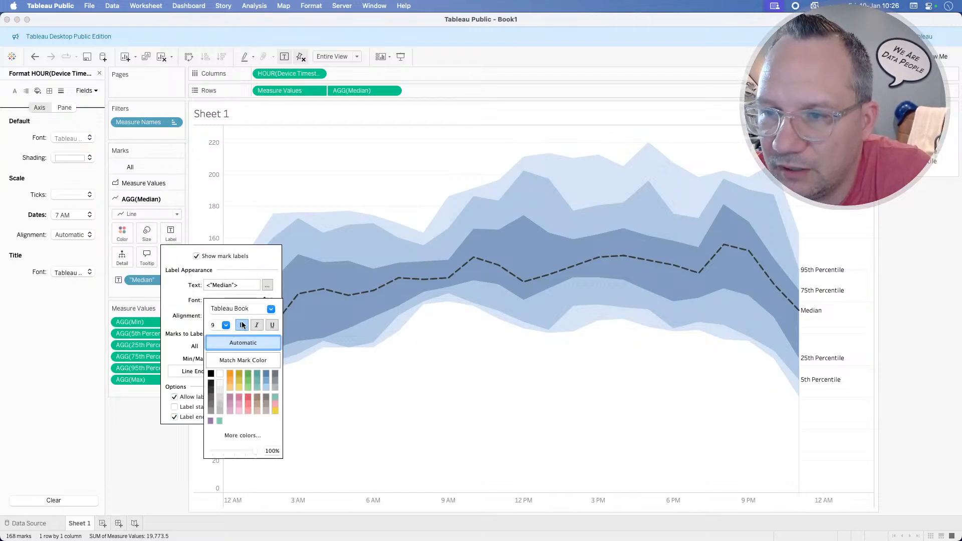
pyautogui.click(272, 325)
pyautogui.click(440, 421)
pyautogui.click(436, 402)
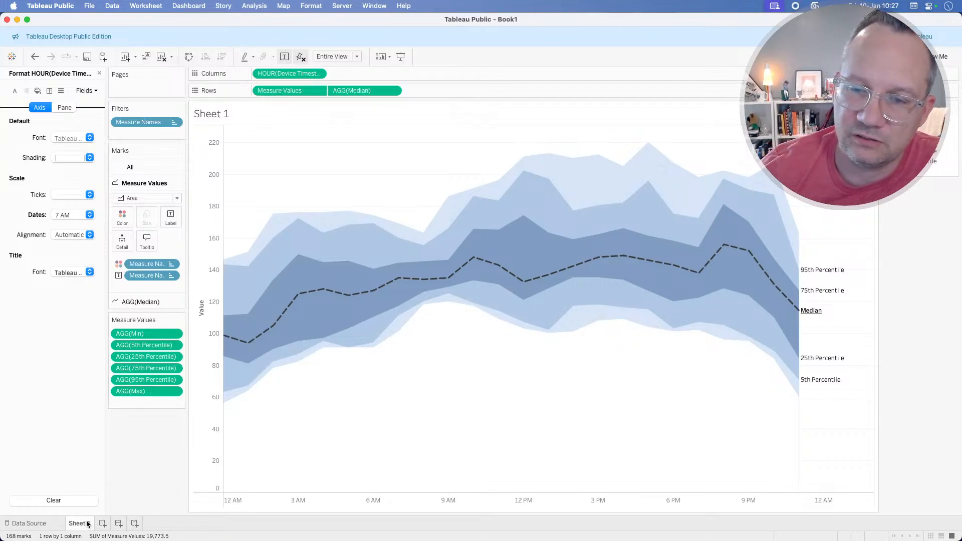
# Add a new blank worksheet to the workbook.
pyautogui.click(102, 523)
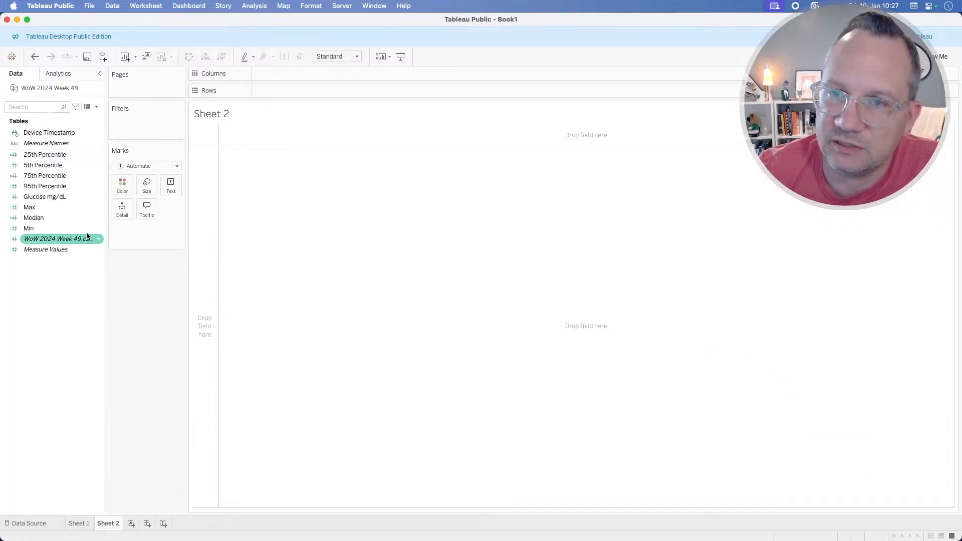
# Return to Sheet 1 and try adding Glucose mg/dL as a third row field, converted to a dimension.
pyautogui.click(79, 523)
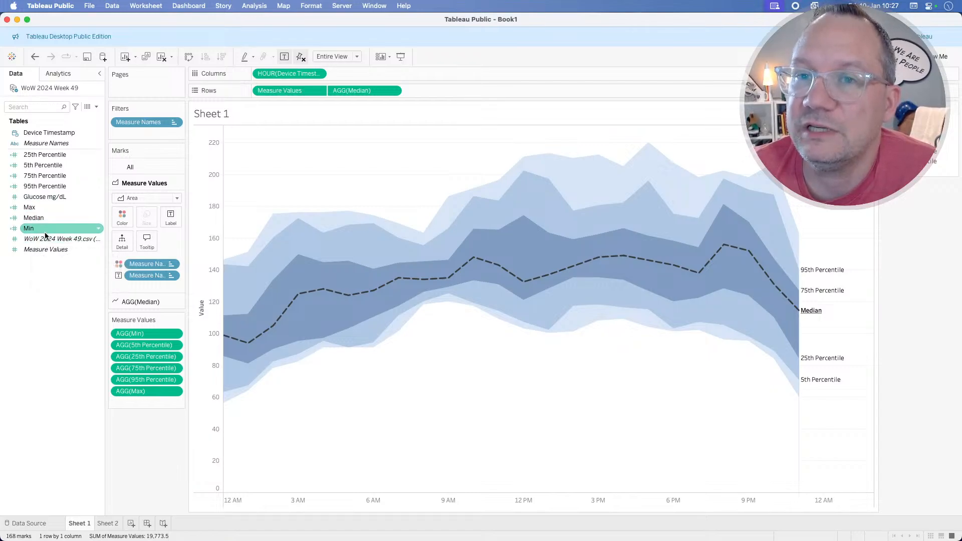
pyautogui.moveTo(45, 197); pyautogui.dragTo(423, 94)
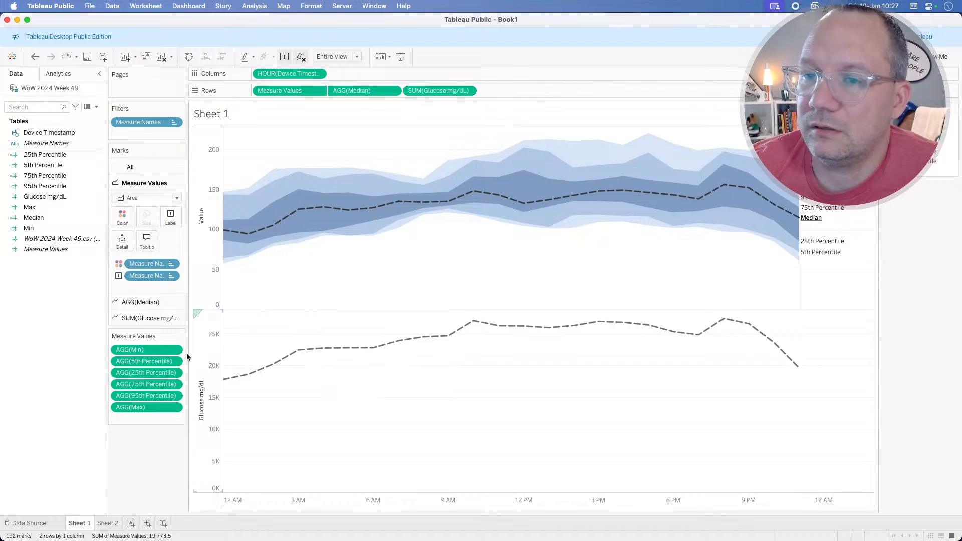
pyautogui.click(468, 91)
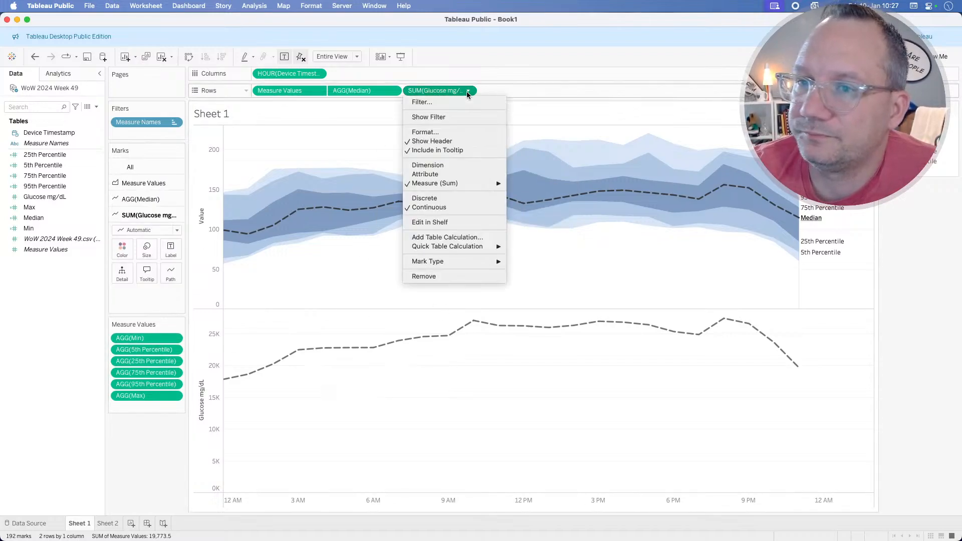
pyautogui.click(432, 166)
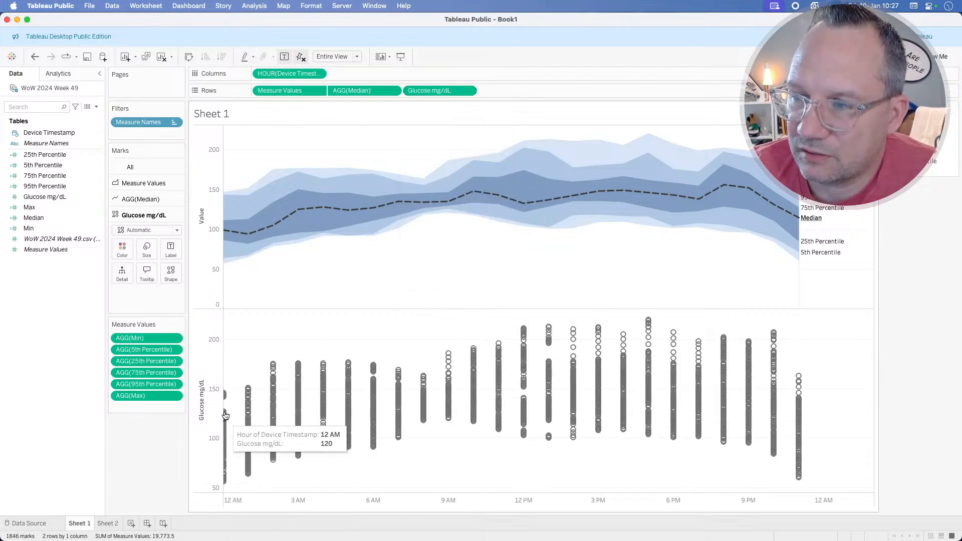
# Try adding a box plot to Sheet 1's Glucose mg/dL pane with whiskers within 1.5 times the IQR.
pyautogui.click(67, 77)
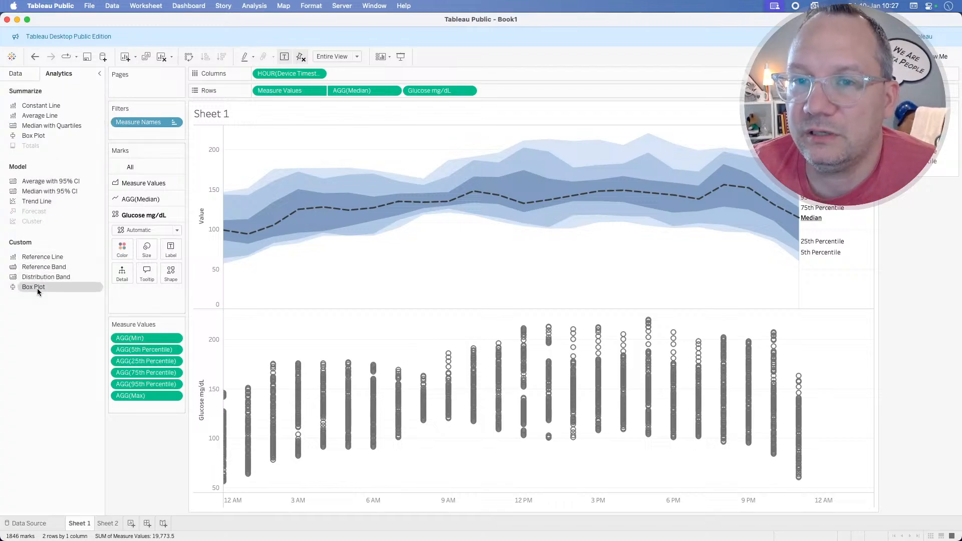
pyautogui.moveTo(37, 287)
pyautogui.mouseDown()
pyautogui.moveTo(279, 373)
pyautogui.moveTo(281, 219)
pyautogui.mouseUp()
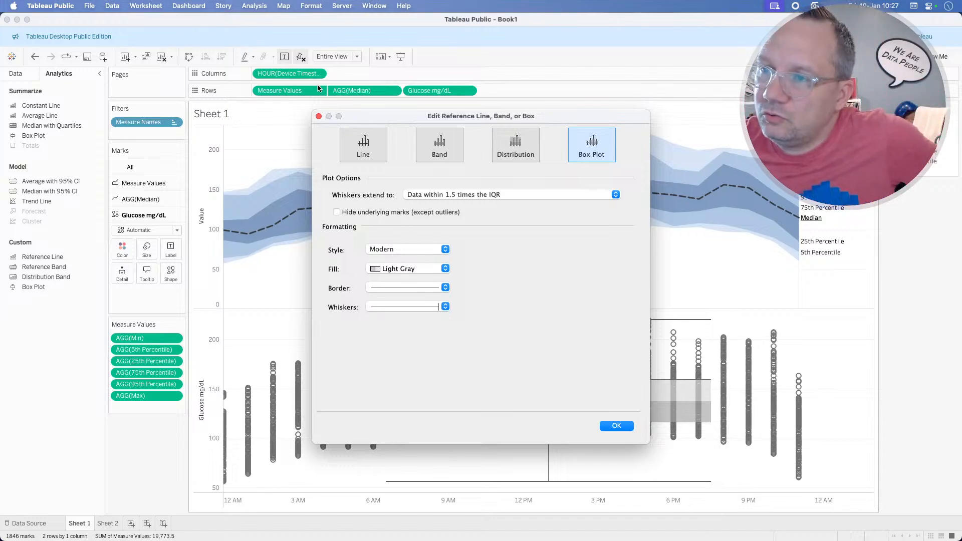
pyautogui.click(618, 426)
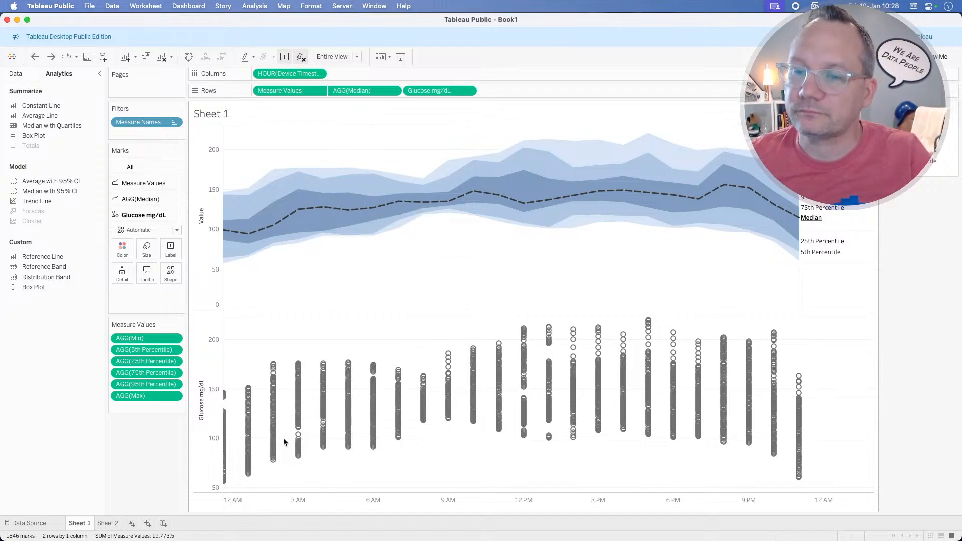
# On Sheet 2, place Device Timestamp on Columns as a discrete hour.
pyautogui.click(103, 525)
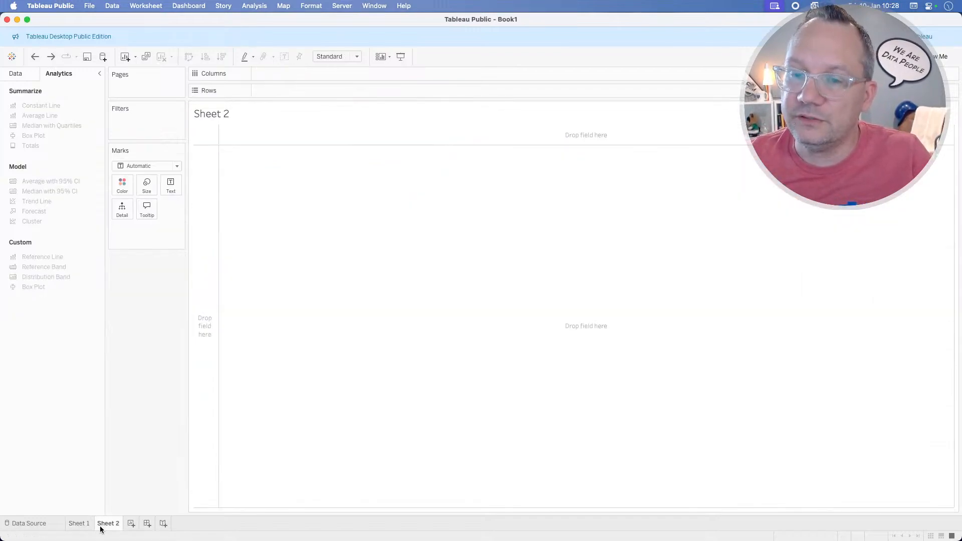
pyautogui.rightClick(110, 527)
pyautogui.click(74, 431)
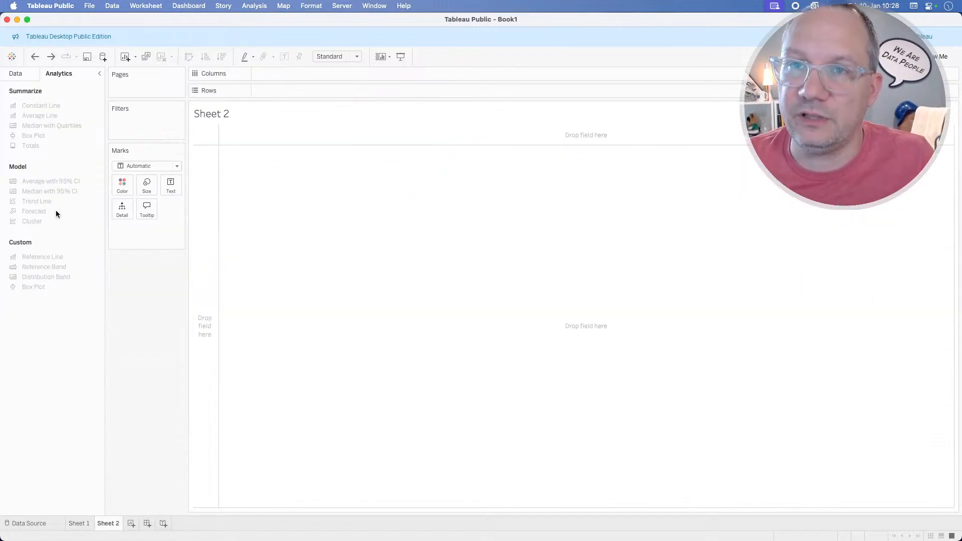
pyautogui.click(26, 74)
pyautogui.moveTo(44, 144); pyautogui.dragTo(279, 75)
pyautogui.click(318, 73)
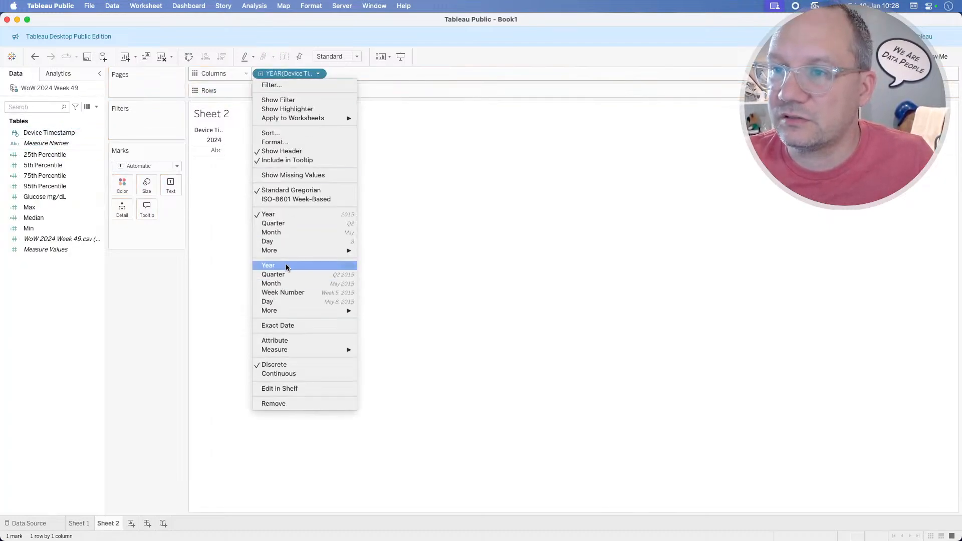
pyautogui.moveTo(290, 252)
pyautogui.click(390, 254)
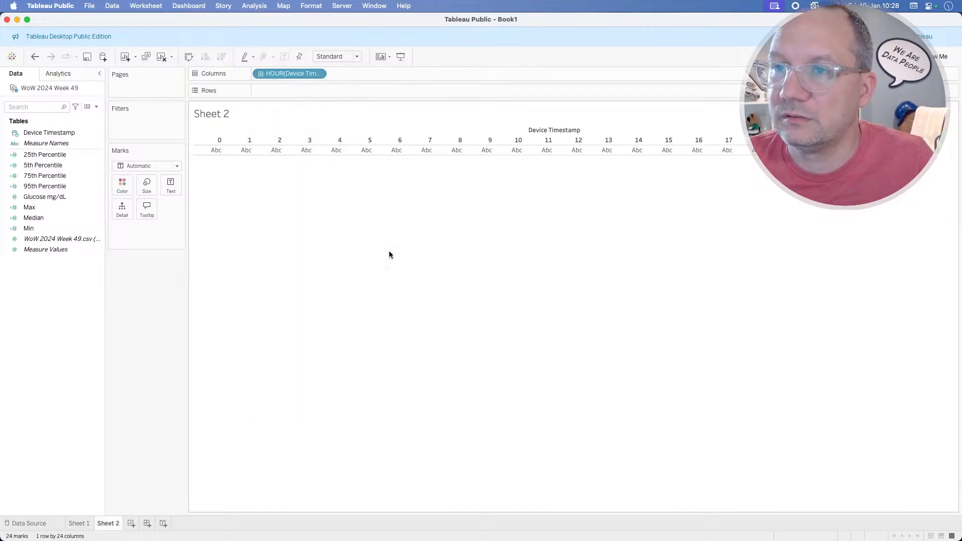
# Place Glucose mg/dL on Rows and convert it to a dimension.
pyautogui.moveTo(53, 196); pyautogui.dragTo(326, 91)
pyautogui.click(319, 90)
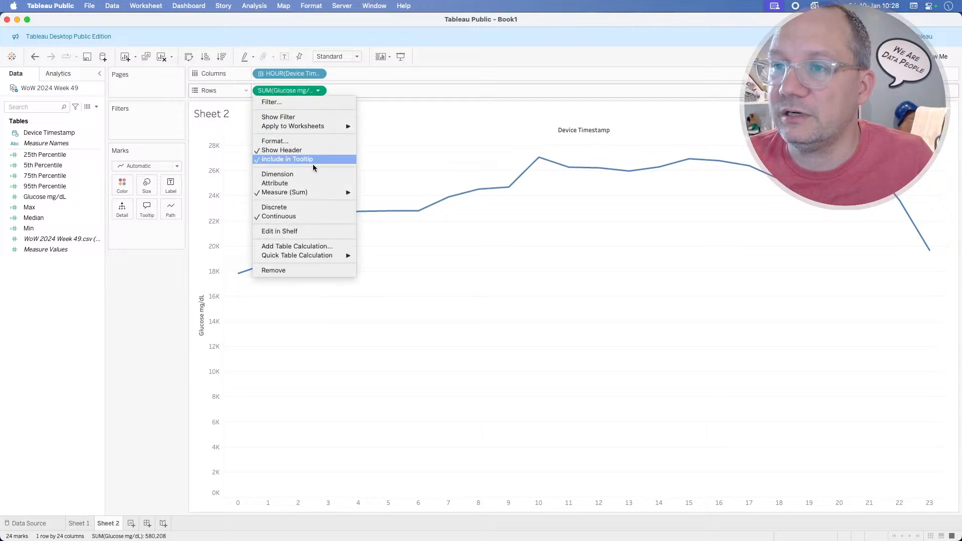
pyautogui.click(307, 175)
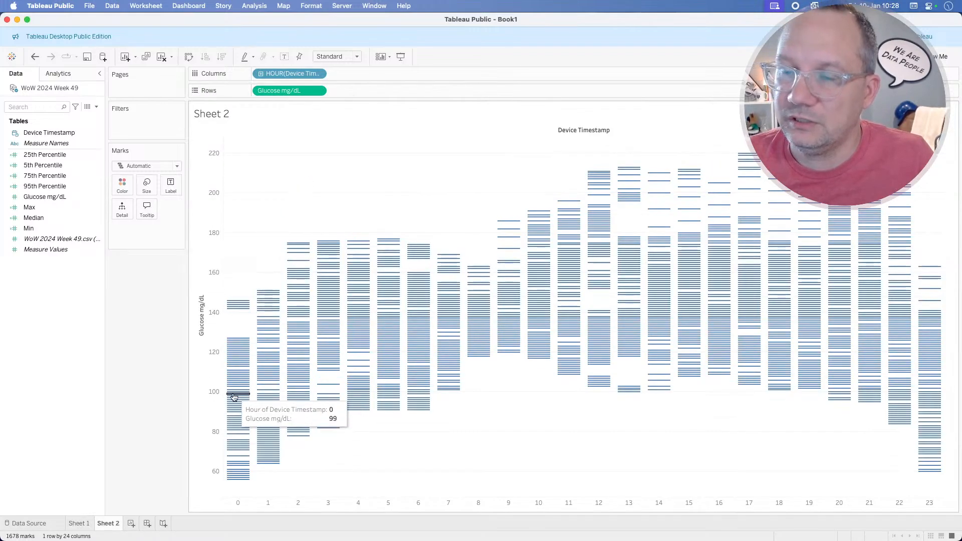
# Change Sheet 2's mark type to Circle and reduce the mark size to small dots.
pyautogui.click(146, 167)
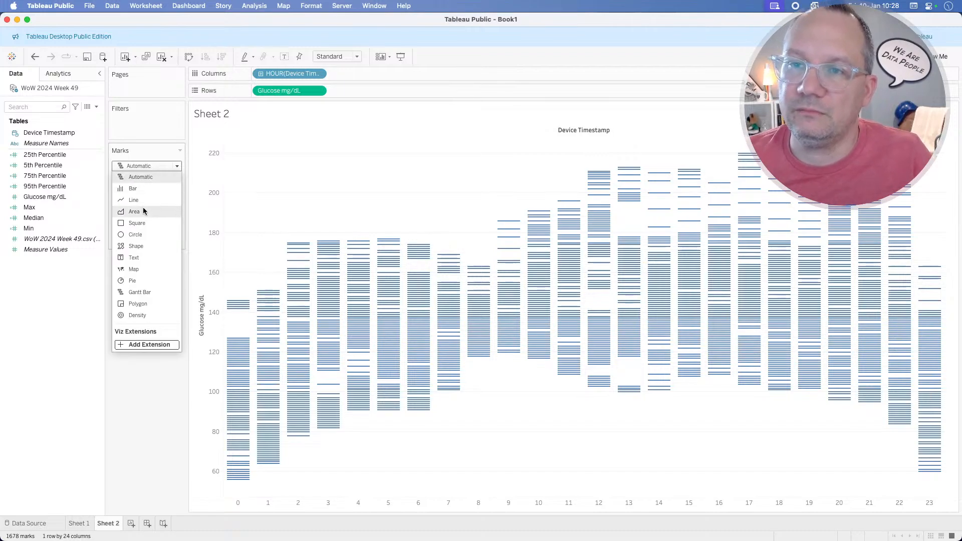
pyautogui.click(137, 235)
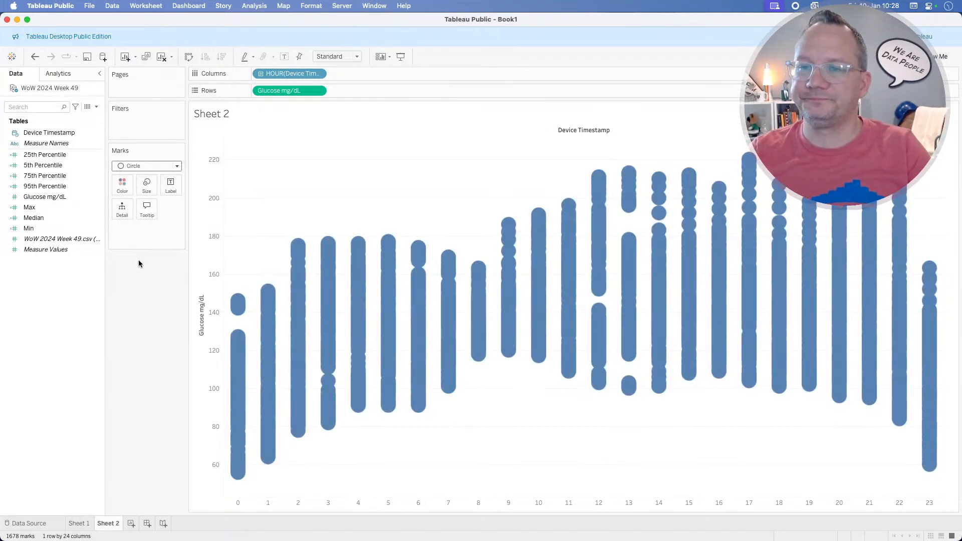
pyautogui.click(147, 190)
pyautogui.click(148, 201)
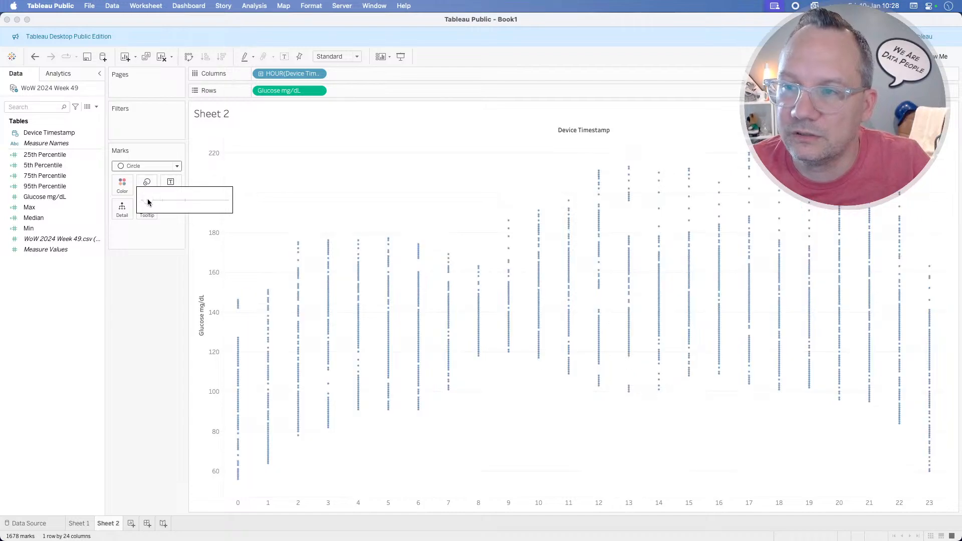
pyautogui.moveTo(149, 200); pyautogui.dragTo(154, 201)
pyautogui.click(161, 362)
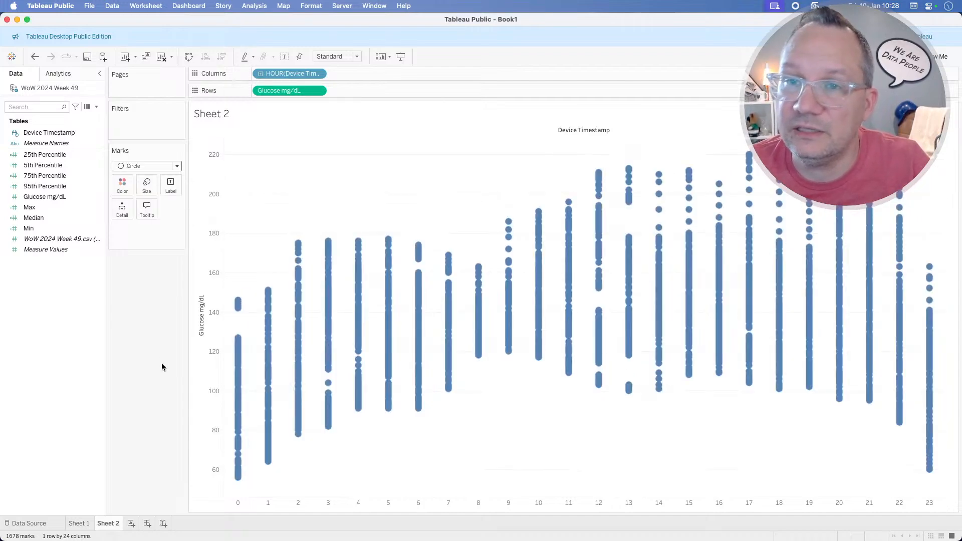
# Add a box plot to the hourly glucose marks and hide its underlying marks except outliers.
pyautogui.click(75, 75)
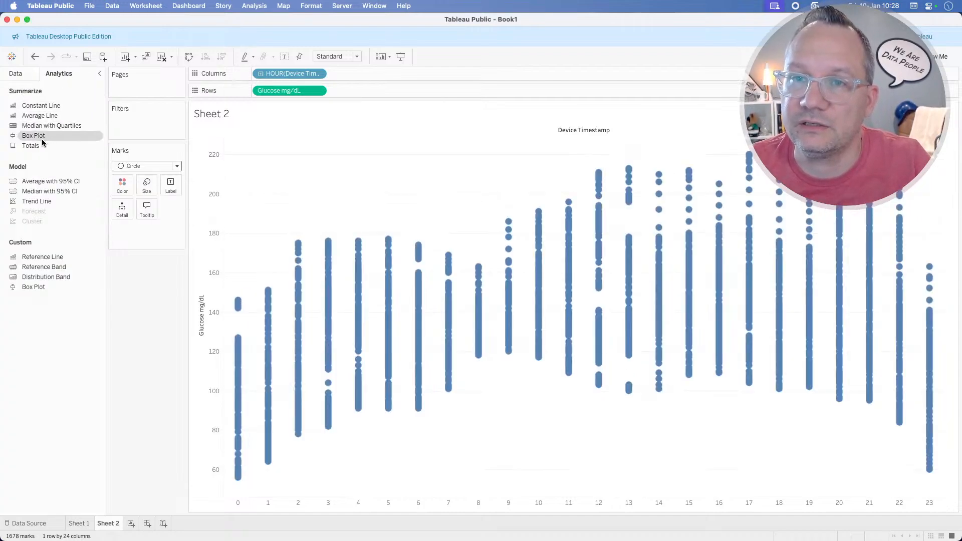
pyautogui.moveTo(38, 137); pyautogui.dragTo(281, 149)
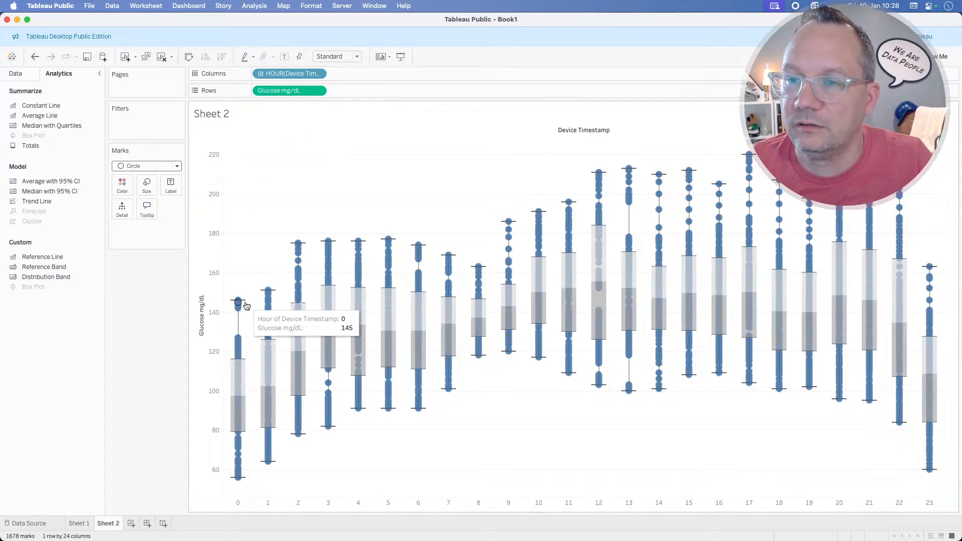
pyautogui.click(245, 302)
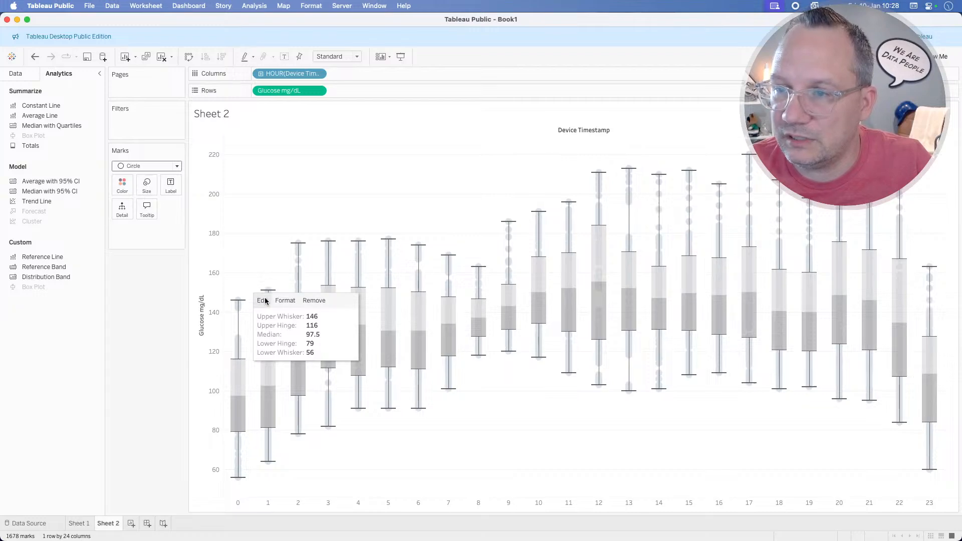
pyautogui.click(266, 301)
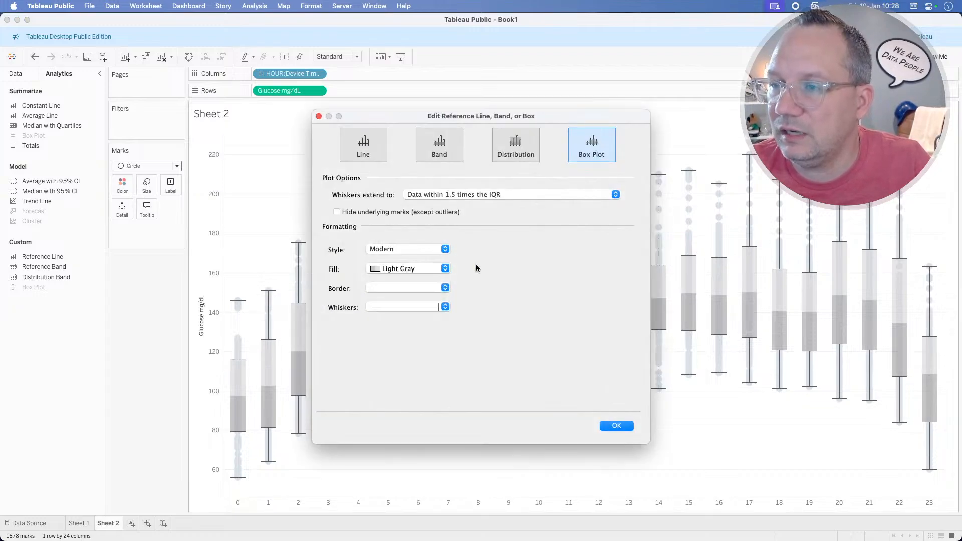
pyautogui.click(373, 213)
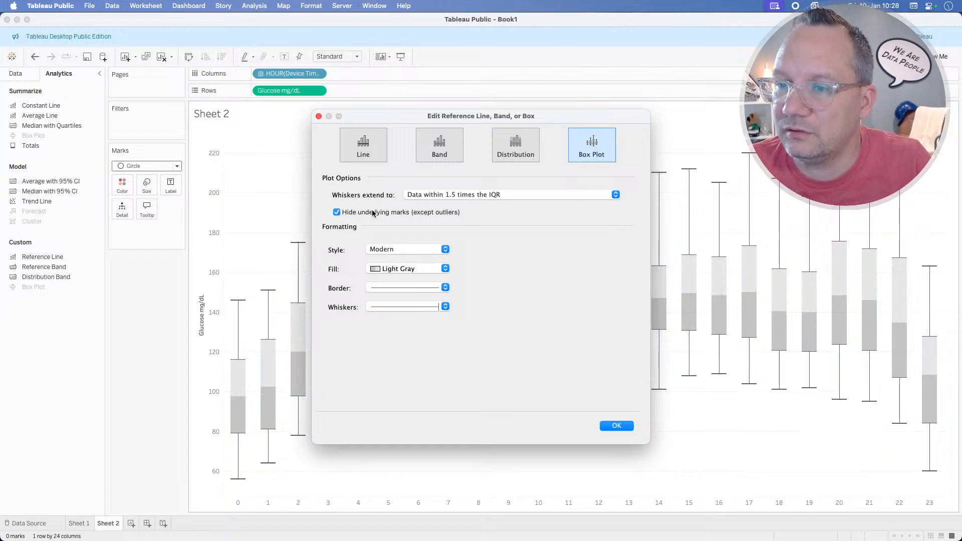
pyautogui.click(617, 427)
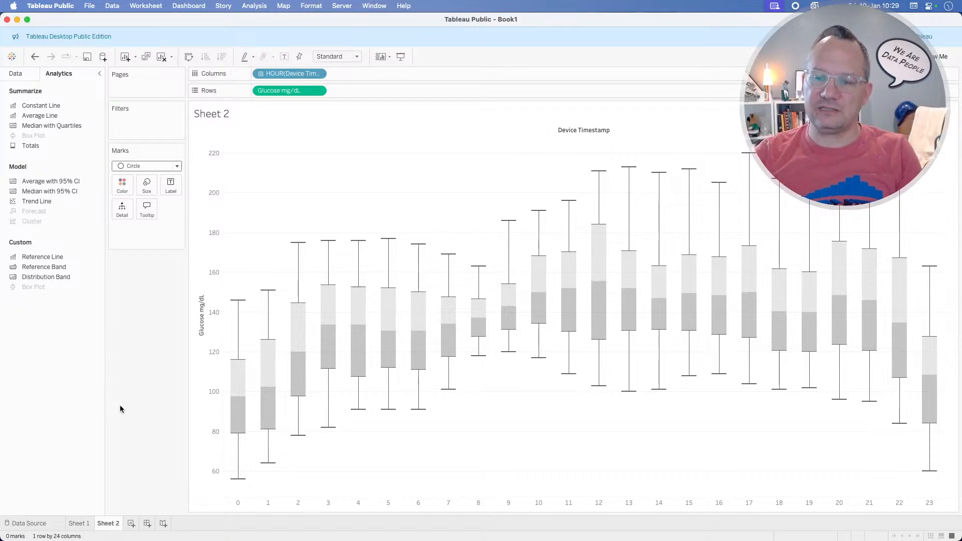
# Remove the Glucose mg/dL field from the rows of Sheet 1.
pyautogui.click(79, 523)
pyautogui.moveTo(432, 91); pyautogui.dragTo(135, 452)
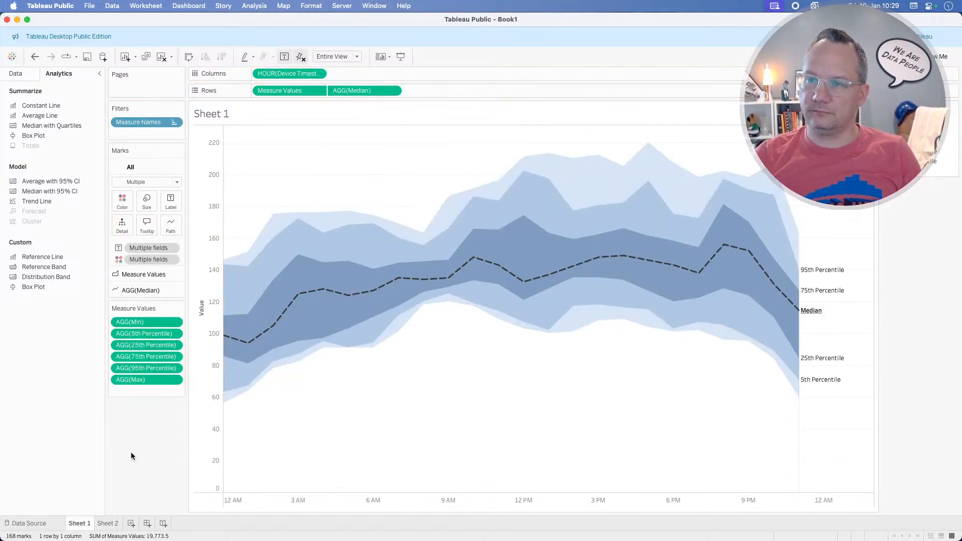
# Compare the hourly box plots and their whisker and hinge values on Sheet 2 with the percentile bands on Sheet 1.
pyautogui.click(111, 523)
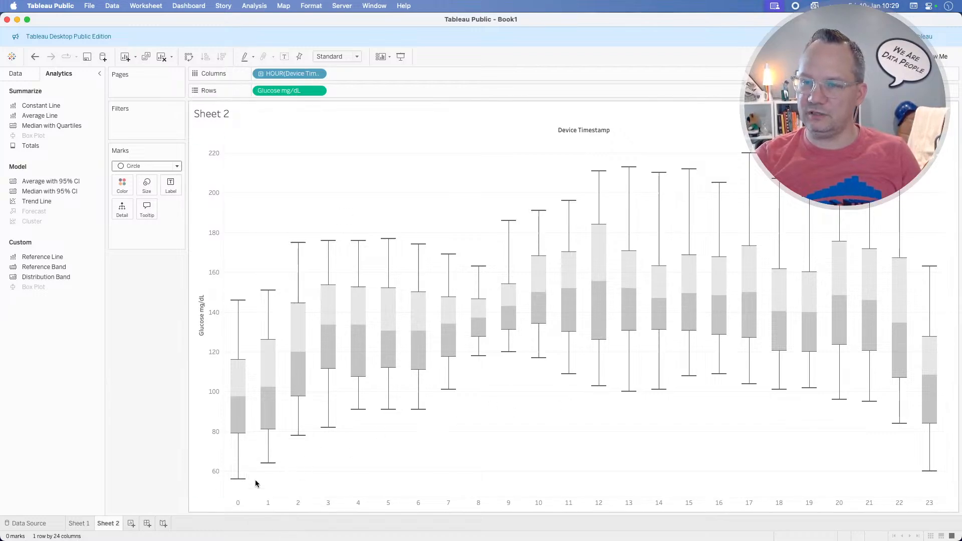
pyautogui.moveTo(246, 438)
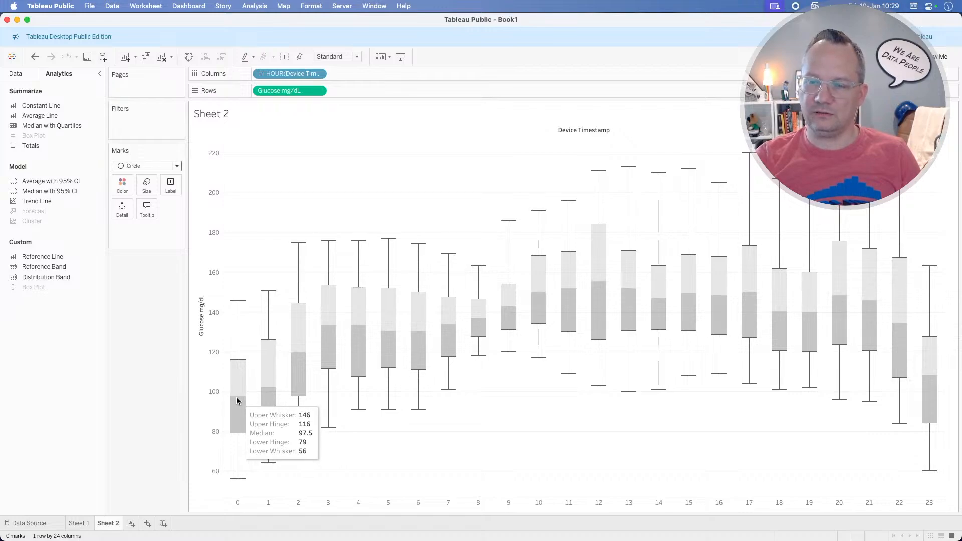
pyautogui.moveTo(396, 329)
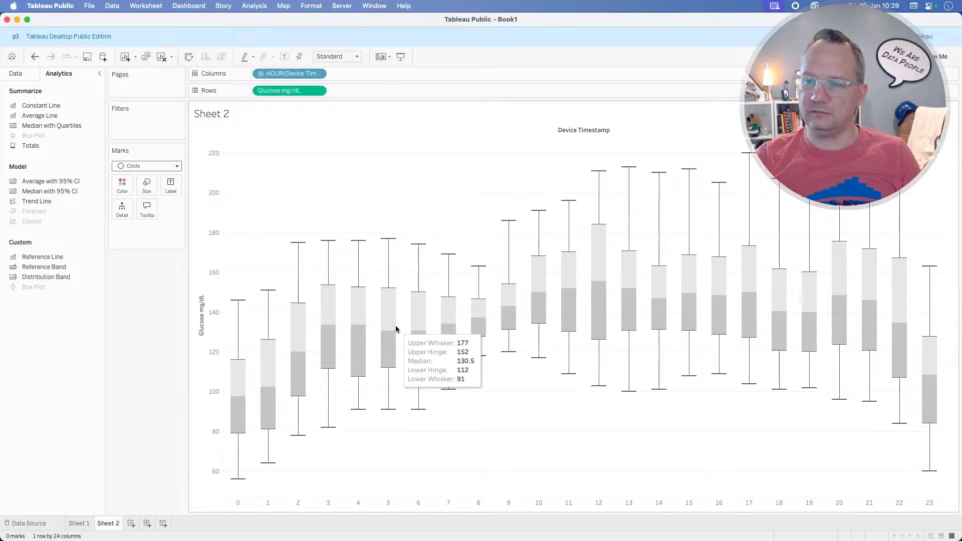
pyautogui.click(80, 523)
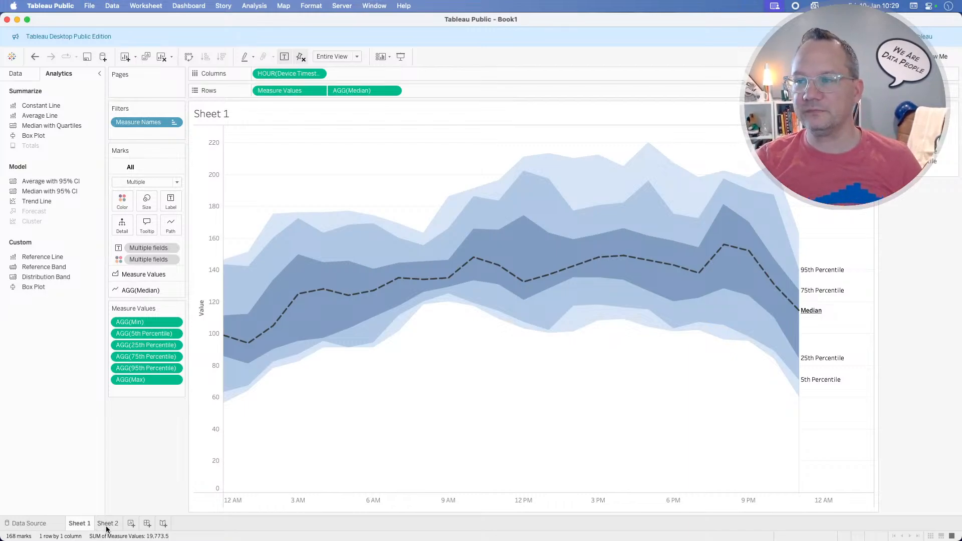
pyautogui.click(106, 527)
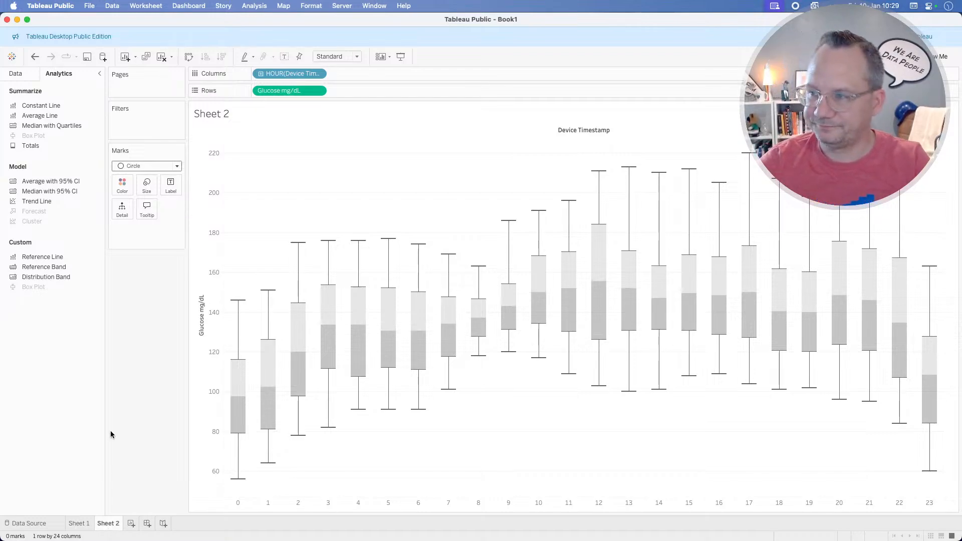
pyautogui.click(86, 520)
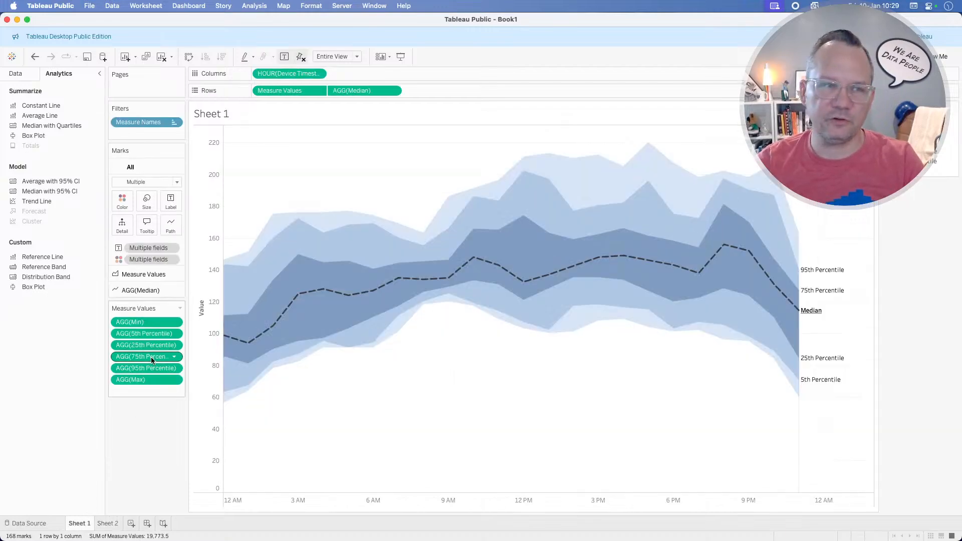